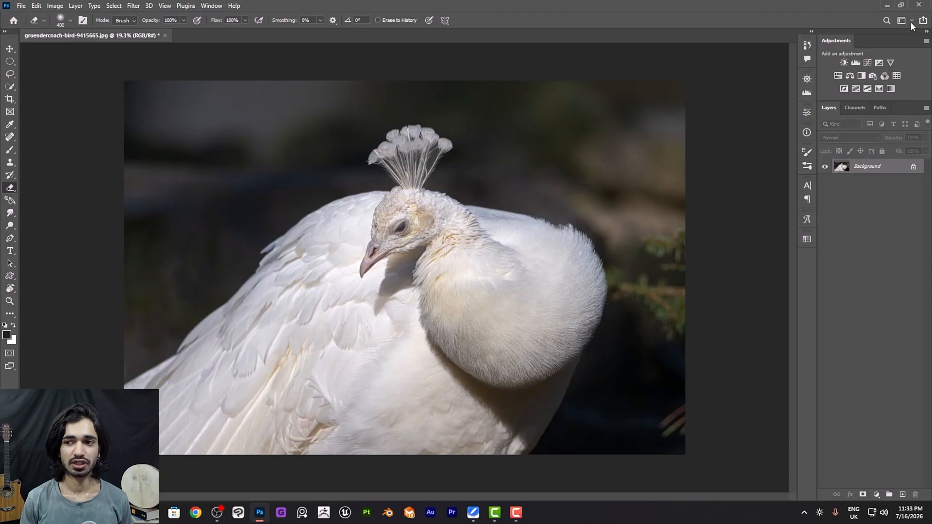
# - Switch to the Essentials workspace and reset it to its default panel layout
pyautogui.click(912, 21)
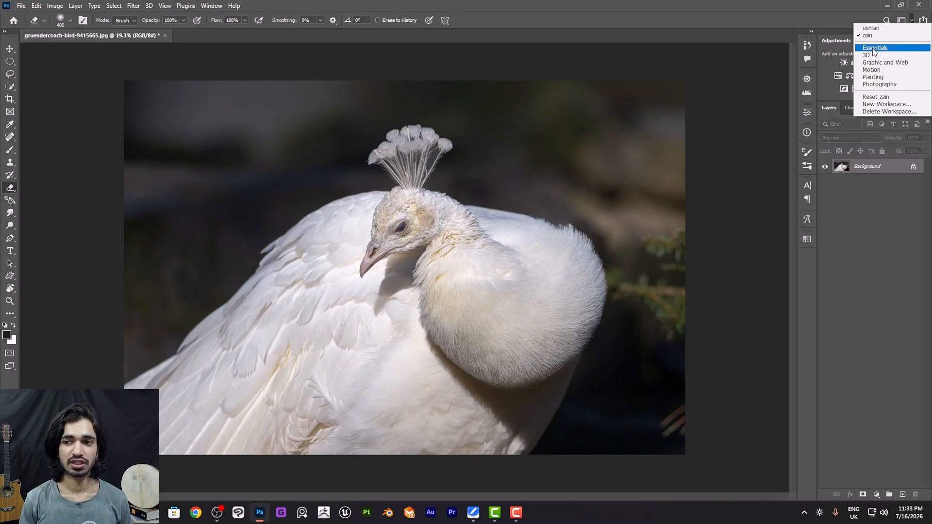
pyautogui.click(875, 48)
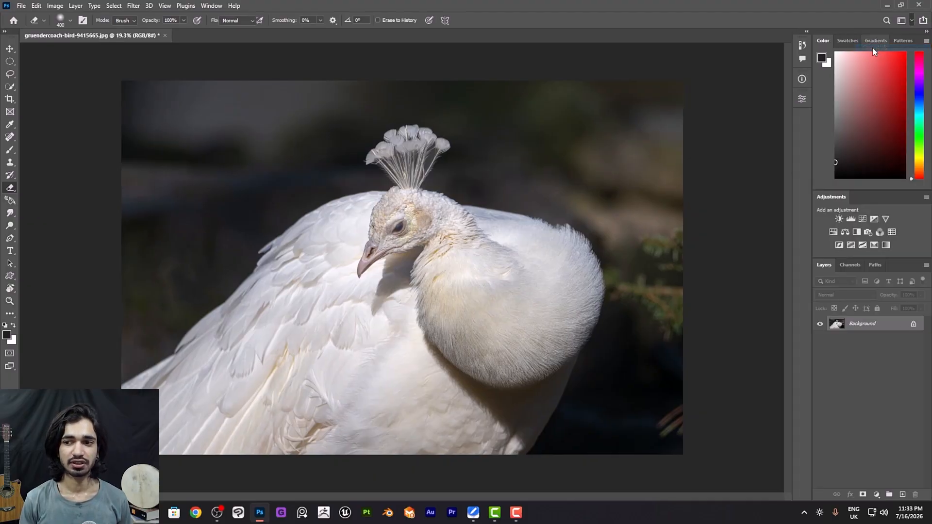
pyautogui.click(912, 21)
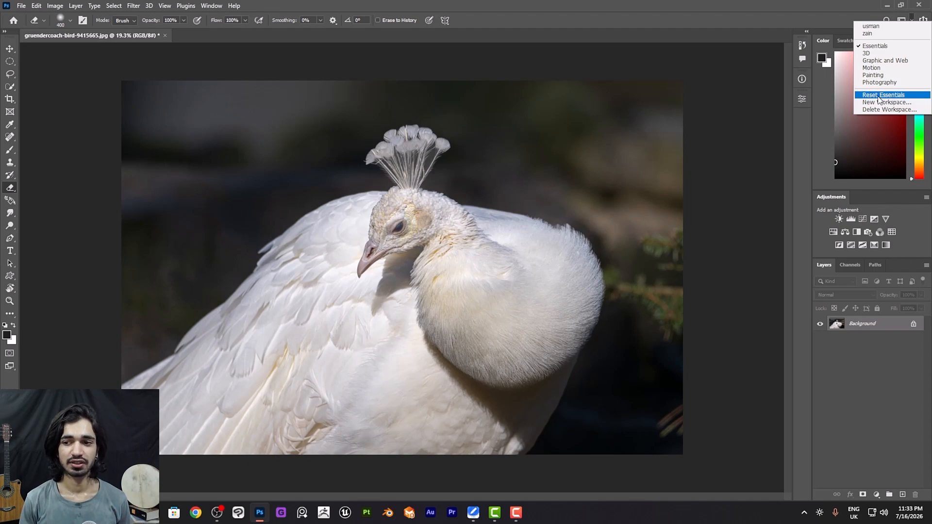
pyautogui.click(879, 96)
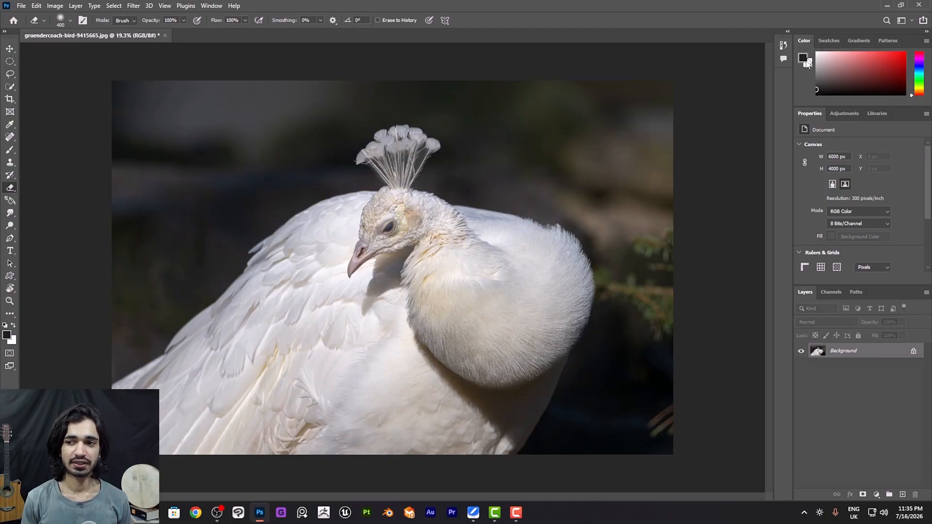
# - Close the tab group containing the Color panel, and show the Color panel again
pyautogui.click(926, 42)
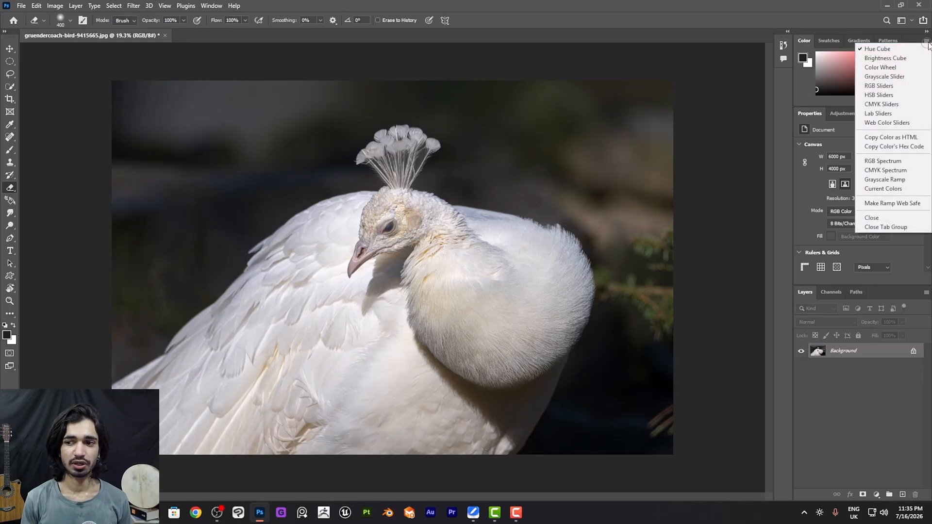
pyautogui.click(878, 227)
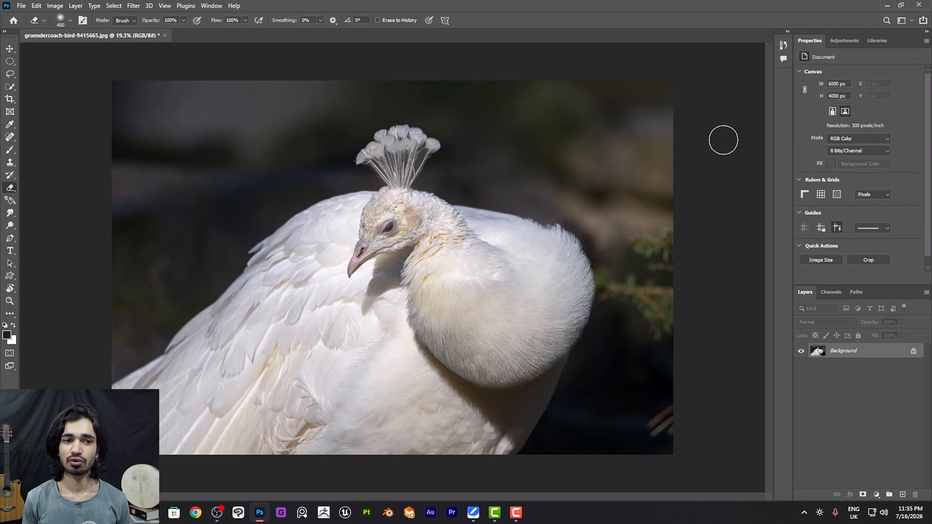
pyautogui.click(211, 6)
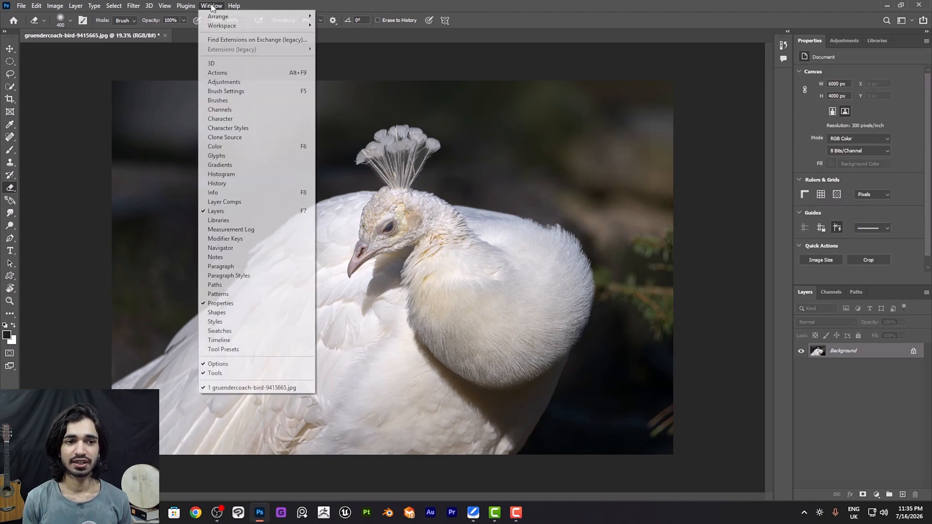
pyautogui.click(219, 146)
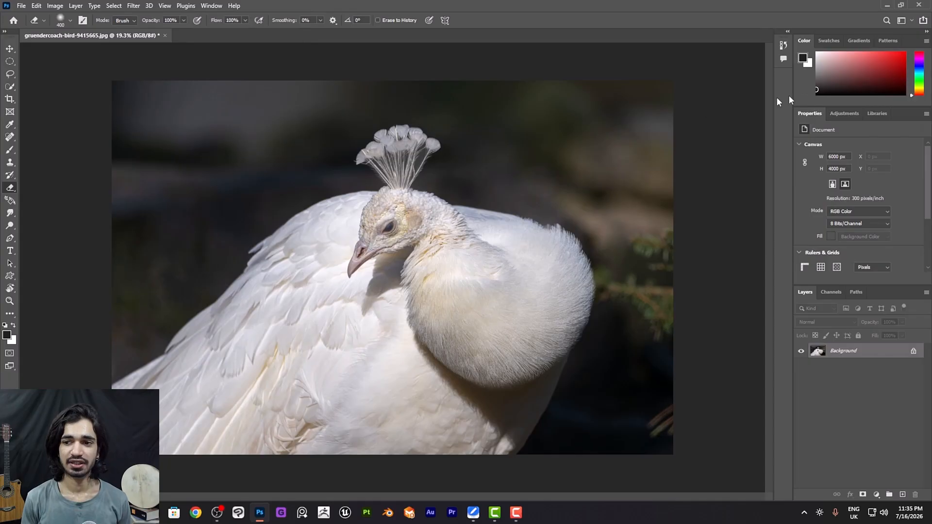
# - Hide the Color and Properties panels together with their groups, leaving the Layers group docked
pyautogui.click(210, 6)
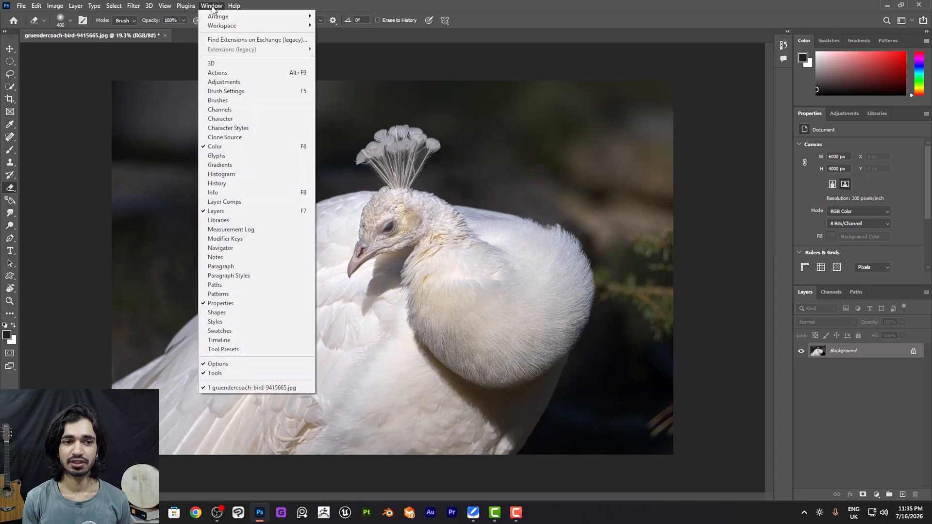
pyautogui.click(237, 147)
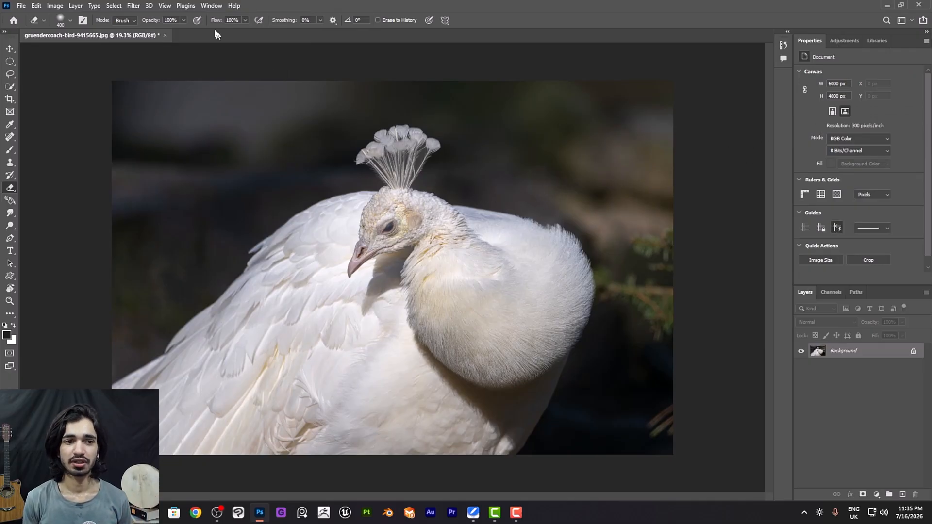
pyautogui.click(211, 6)
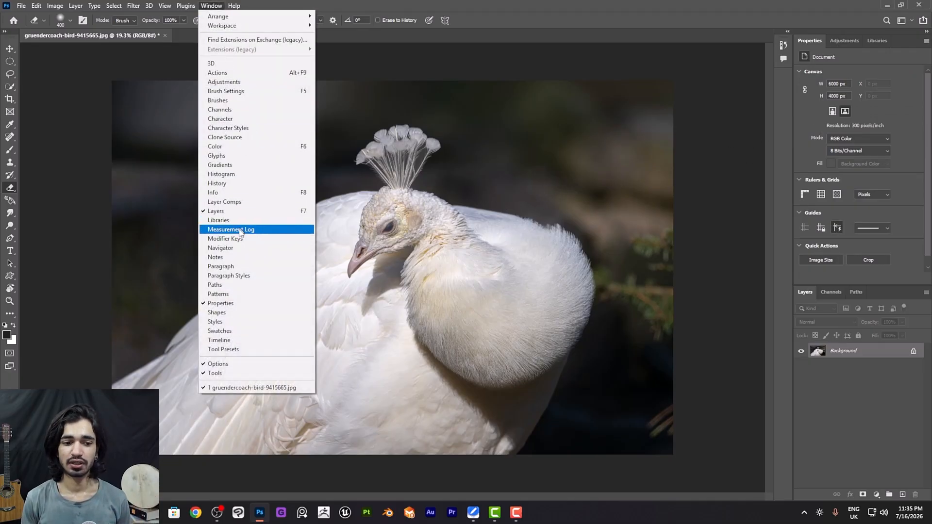
pyautogui.click(237, 304)
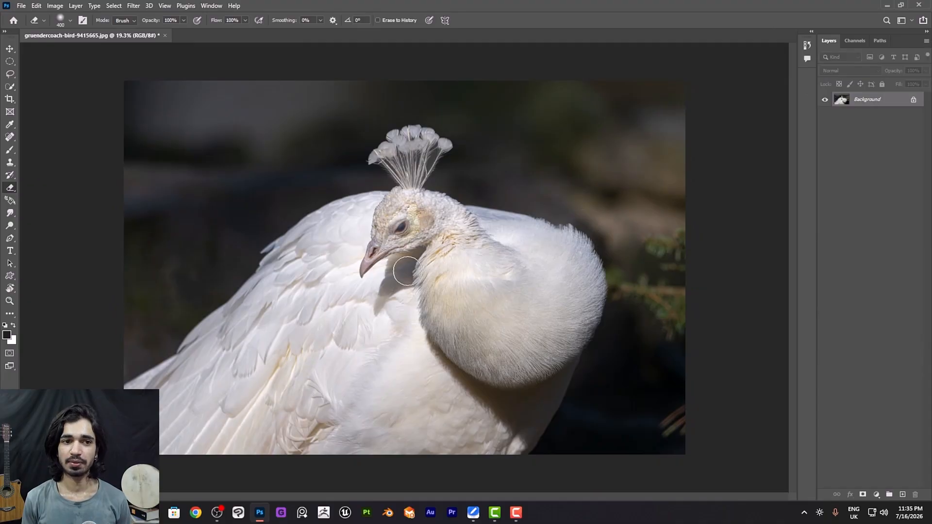
pyautogui.click(213, 6)
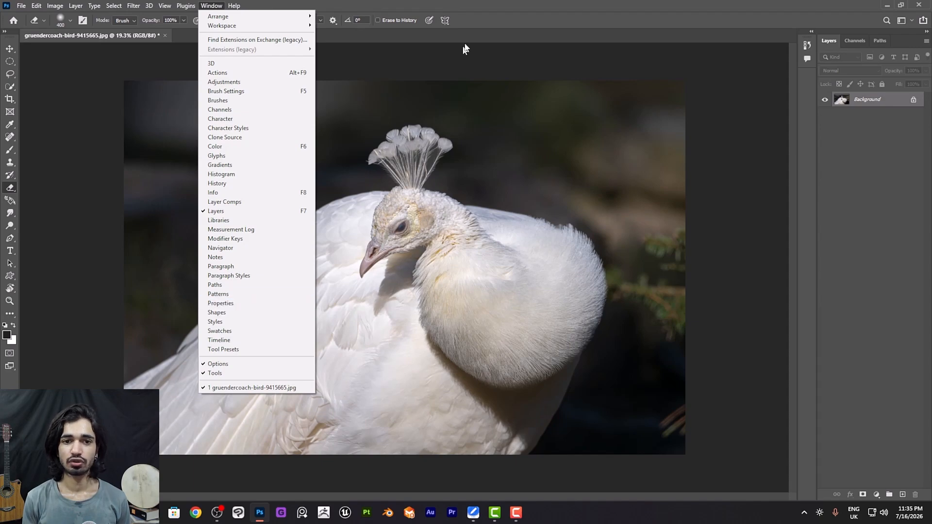
pyautogui.click(480, 4)
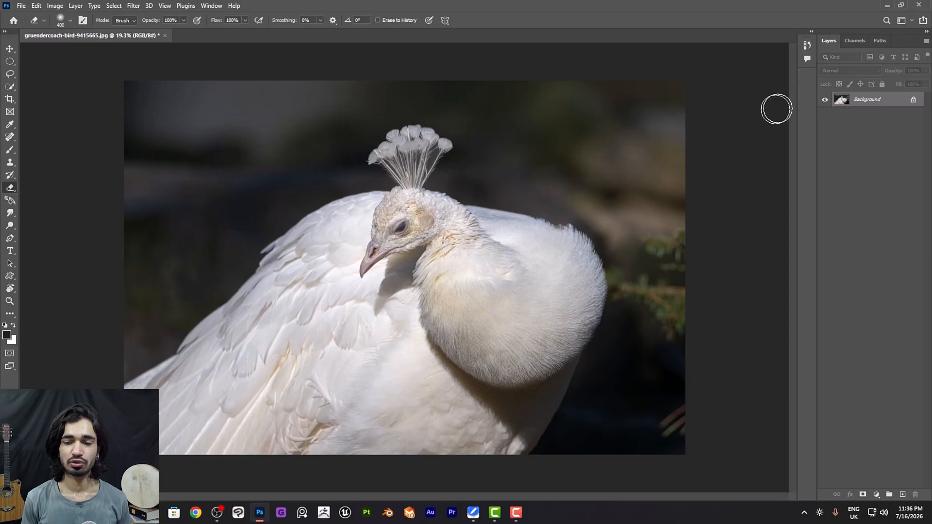
# - Show the Adjustments panel and look through the Properties and Libraries panels grouped with it
pyautogui.click(211, 6)
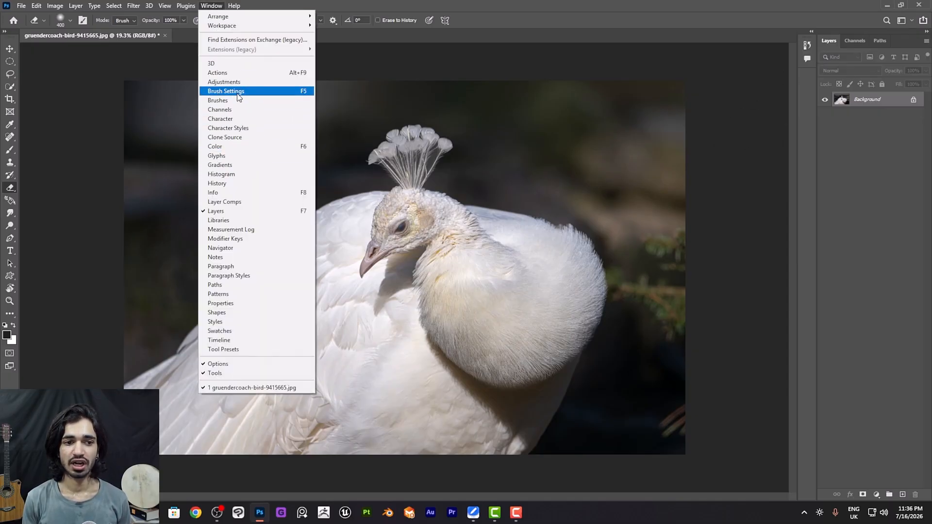
pyautogui.click(234, 82)
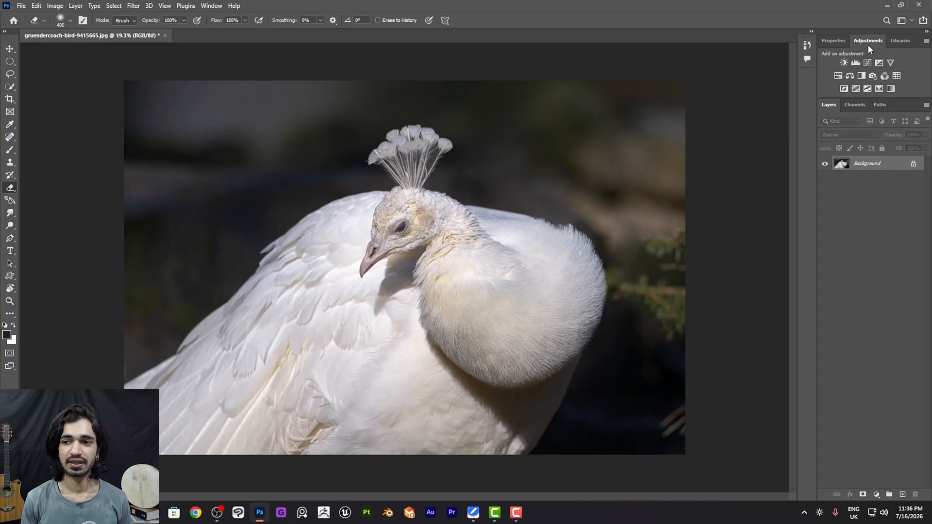
pyautogui.click(837, 41)
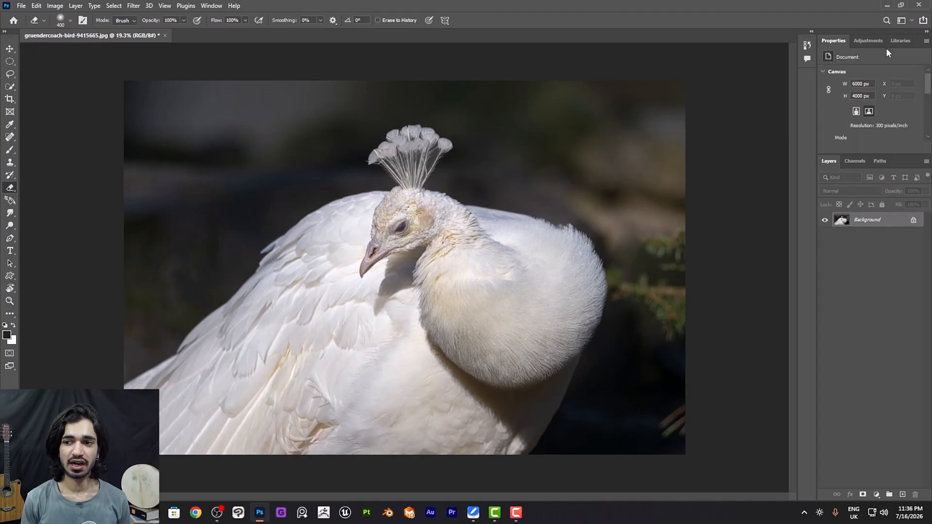
pyautogui.click(899, 41)
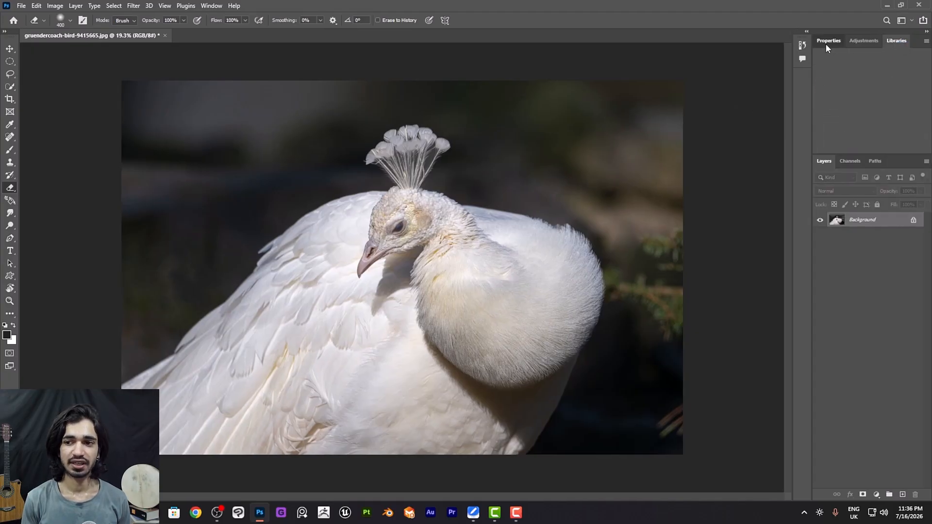
pyautogui.click(827, 42)
pyautogui.click(867, 43)
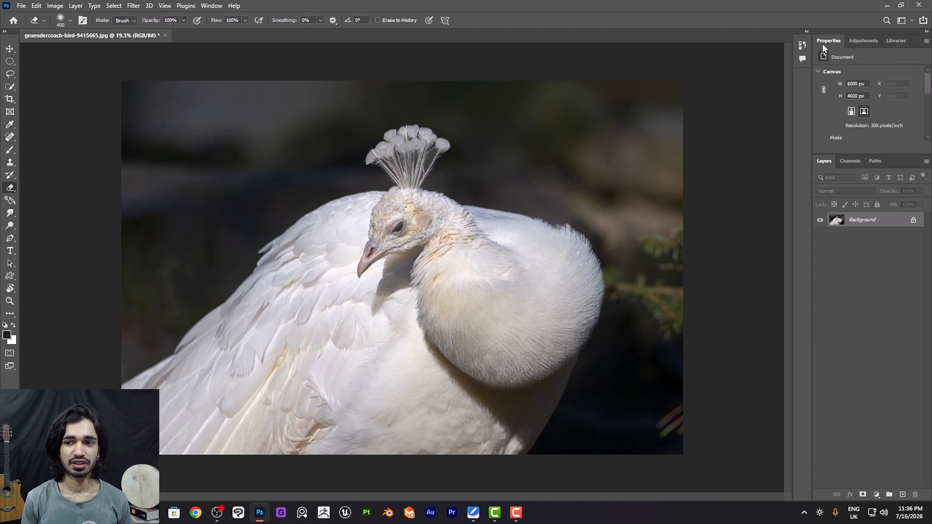
# - Detach the Properties and Libraries panels from the Adjustments group and close both floating panels
pyautogui.moveTo(831, 41); pyautogui.dragTo(586, 107)
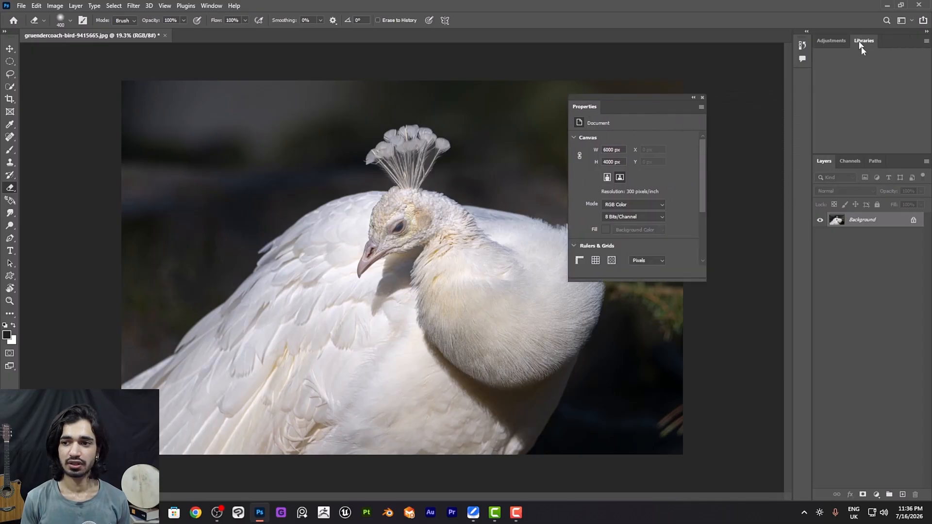
pyautogui.moveTo(861, 43); pyautogui.dragTo(452, 114)
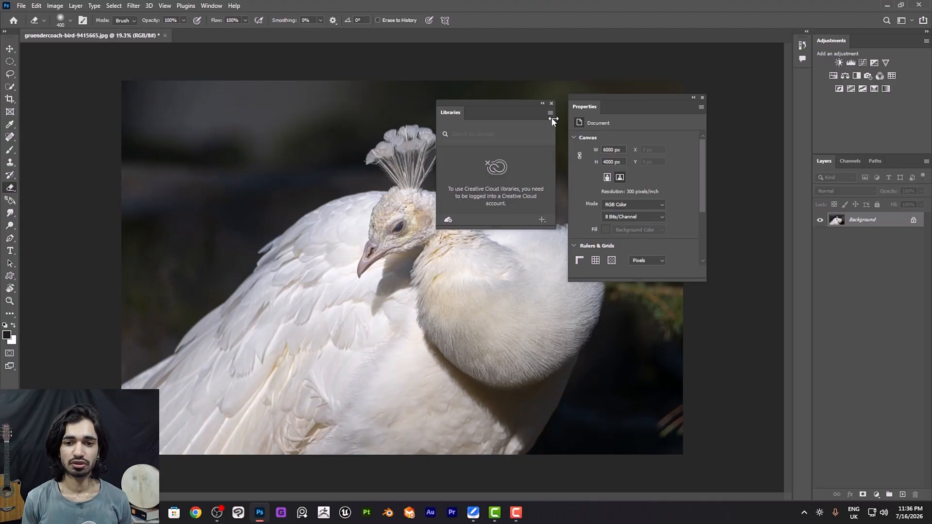
pyautogui.click(551, 103)
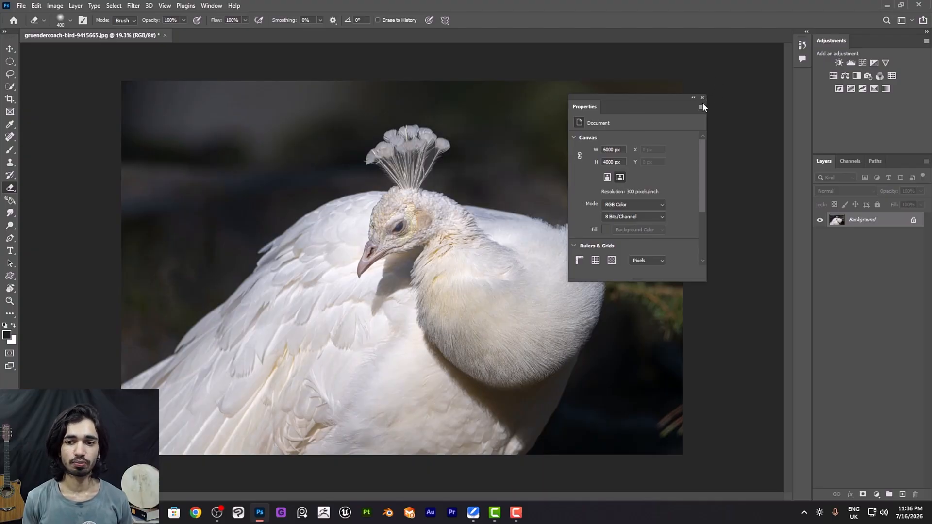
pyautogui.click(703, 97)
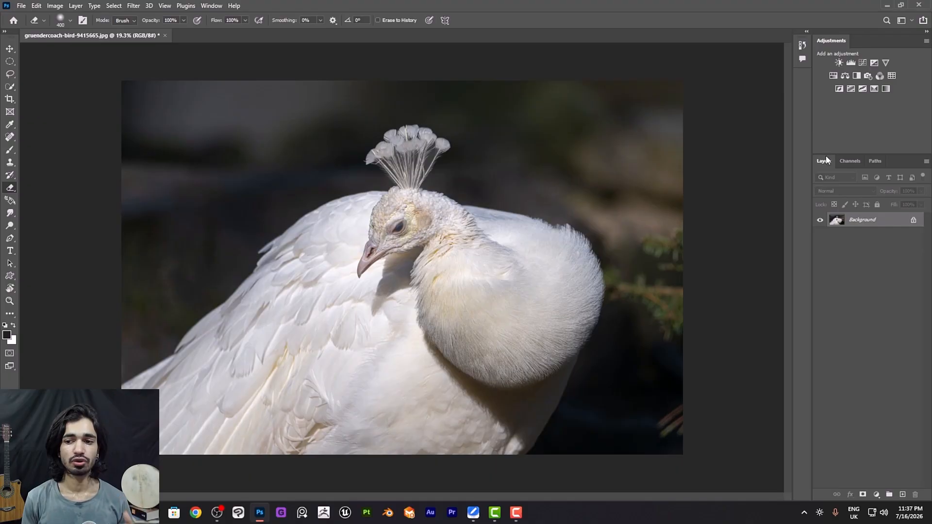
# - Extend the Layers panel up to just below the Adjustments panel and slightly narrow the docked panel column
pyautogui.moveTo(829, 154); pyautogui.dragTo(832, 100)
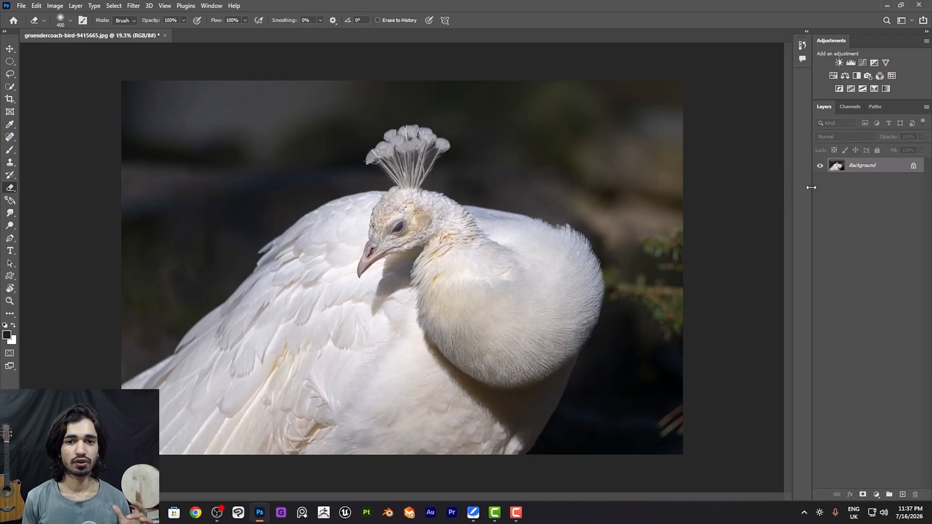
pyautogui.moveTo(811, 191)
pyautogui.mouseDown()
pyautogui.moveTo(822, 194)
pyautogui.moveTo(528, 202)
pyautogui.moveTo(817, 202)
pyautogui.mouseUp()
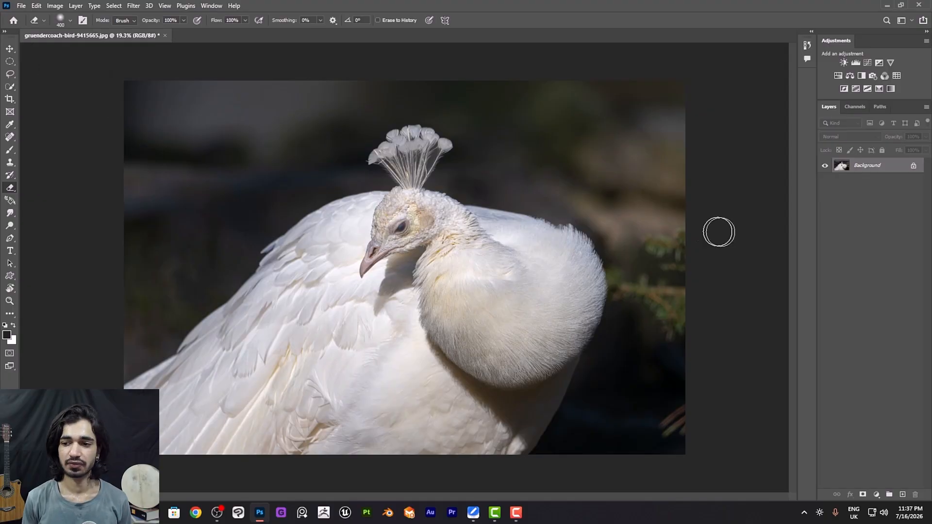
# - Open the falcon photo from the file explorer as a second document beside the white bird photo, and close it
pyautogui.click(7, 21)
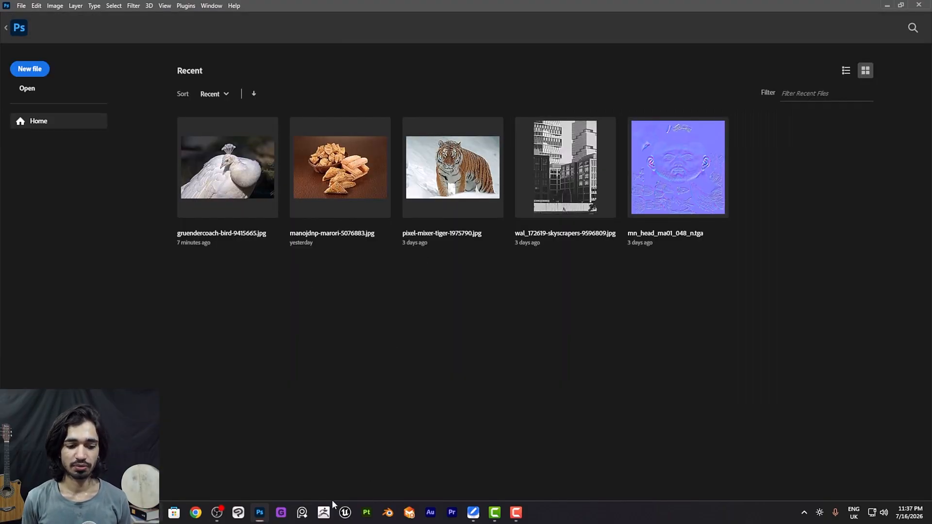
pyautogui.click(152, 513)
pyautogui.moveTo(490, 96); pyautogui.dragTo(293, 407)
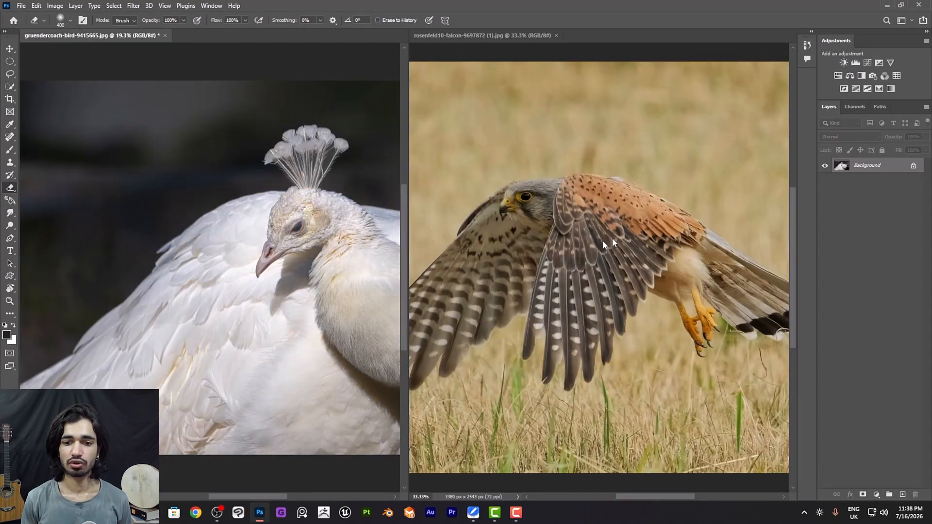
pyautogui.click(557, 36)
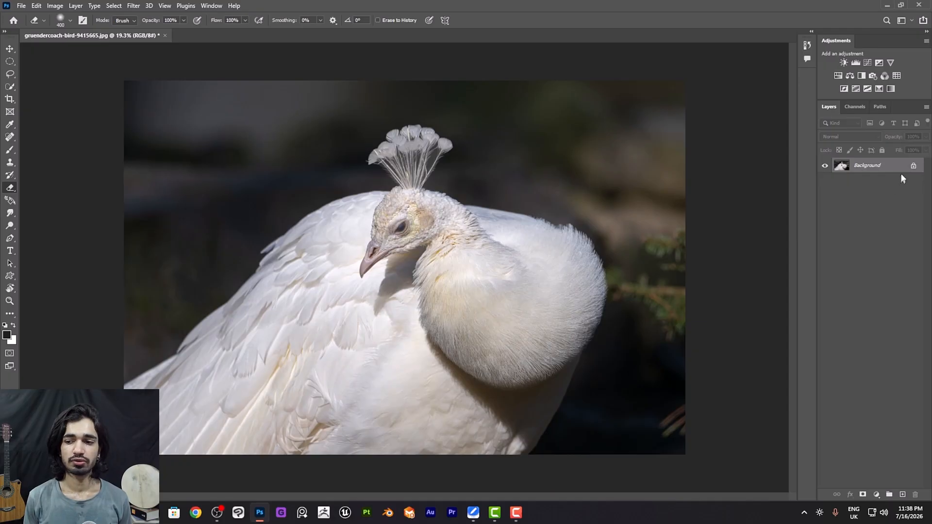
# - Unlock the Background layer and draw an ellipse shape of about 1344 × 1365 px beside the bird's crest, above its back
pyautogui.click(913, 167)
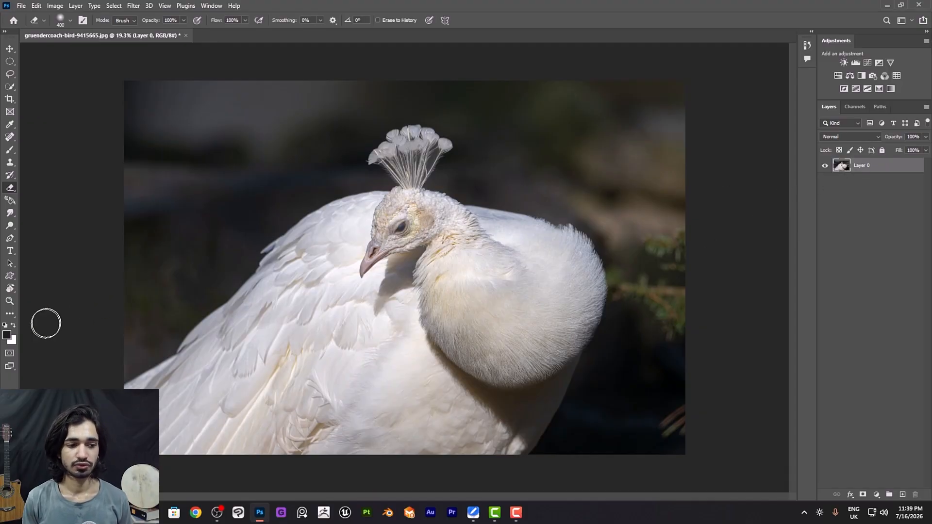
pyautogui.click(10, 277)
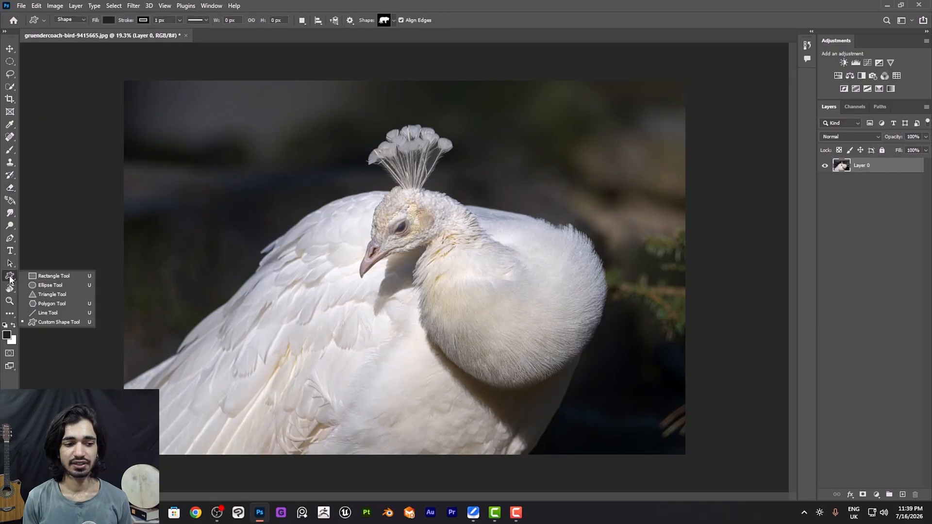
pyautogui.click(47, 286)
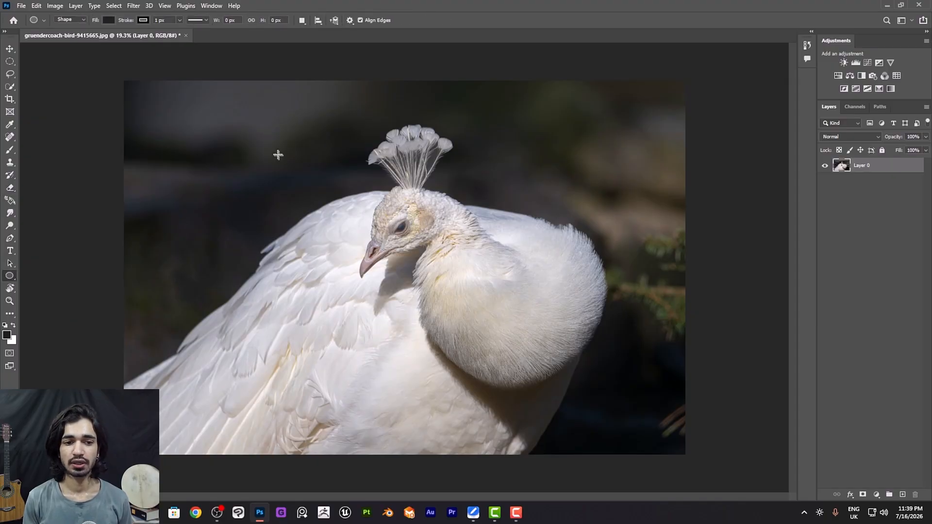
pyautogui.moveTo(247, 109); pyautogui.dragTo(372, 237)
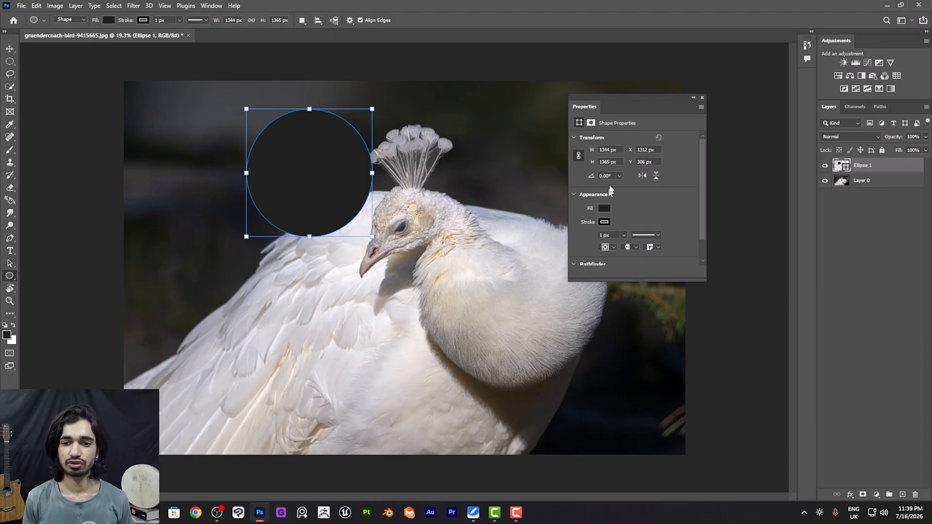
# - Set the ellipse's fill to green 51a046, close the floating Properties panel and dismiss the shape's outline
pyautogui.moveTo(593, 111); pyautogui.dragTo(586, 128)
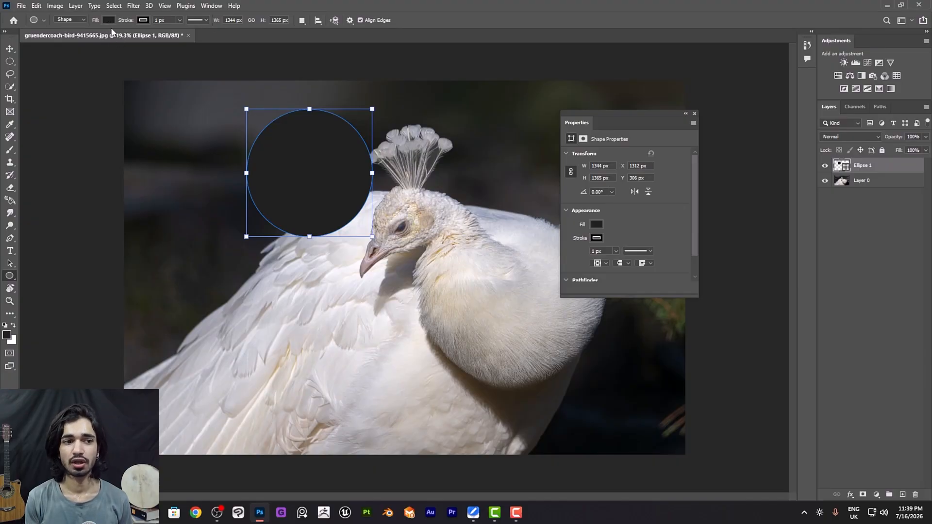
pyautogui.click(596, 224)
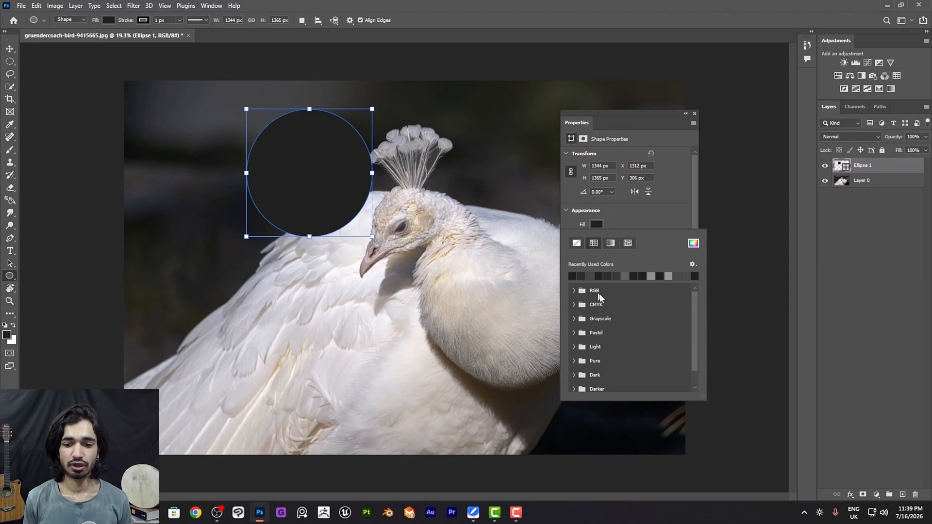
pyautogui.click(693, 244)
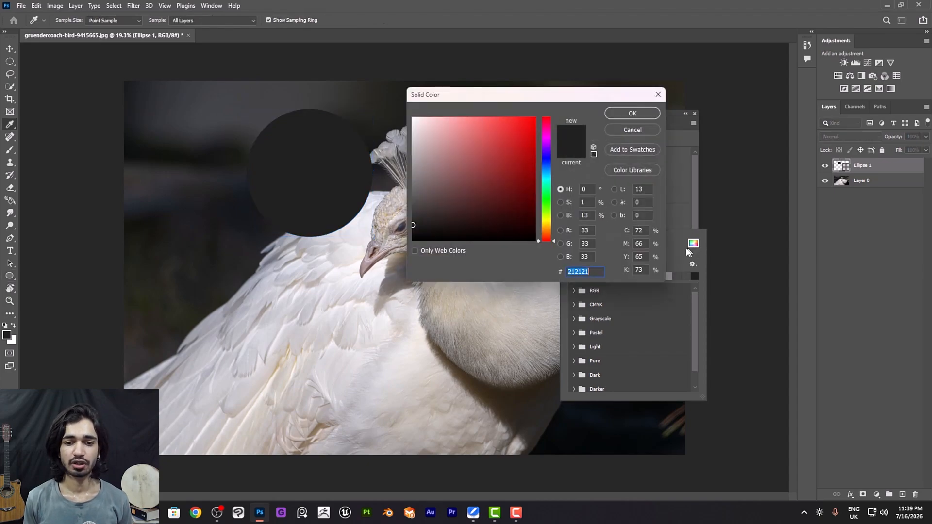
pyautogui.click(544, 176)
pyautogui.moveTo(541, 191); pyautogui.dragTo(541, 202)
pyautogui.moveTo(474, 158)
pyautogui.mouseDown()
pyautogui.moveTo(479, 144)
pyautogui.moveTo(481, 158)
pyautogui.mouseUp()
pyautogui.click(637, 113)
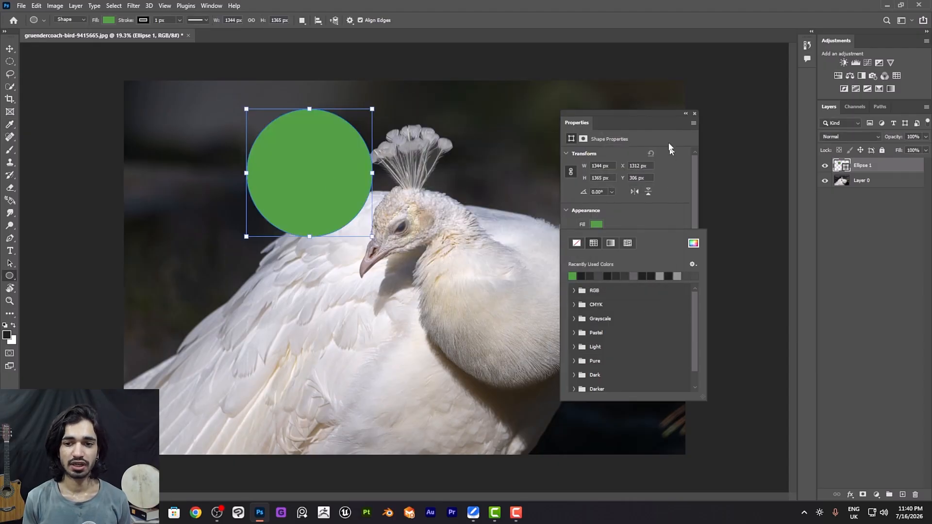
pyautogui.click(694, 113)
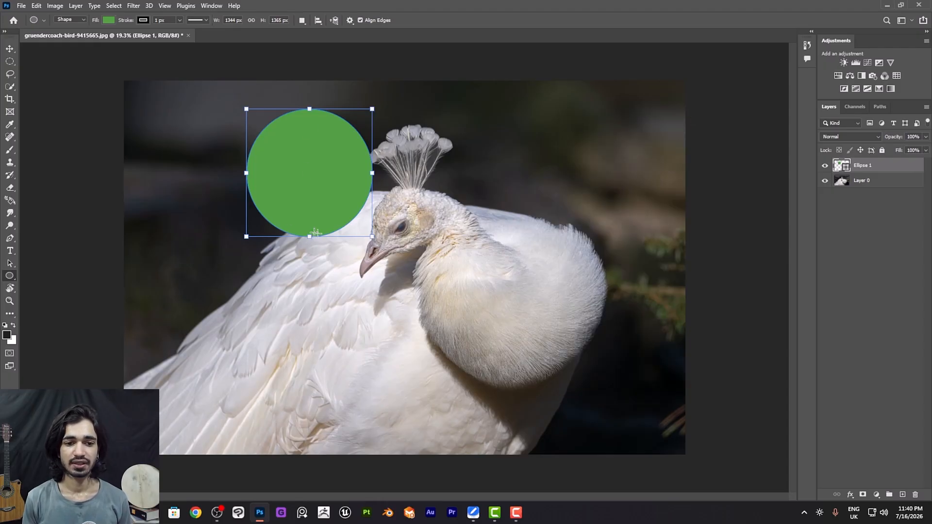
pyautogui.press('Return')
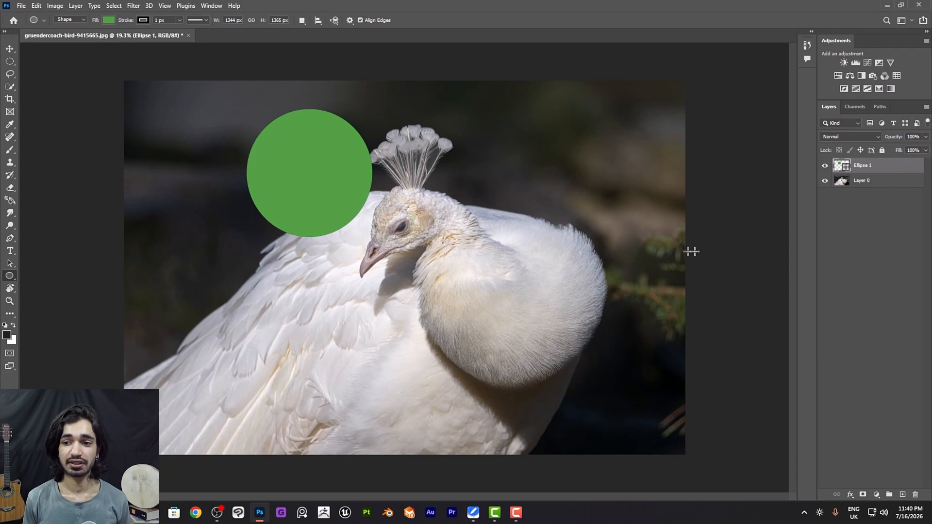
# - Select the bird photo layer and the Ellipse 1 layer in turn, ending on Ellipse 1
pyautogui.click(848, 188)
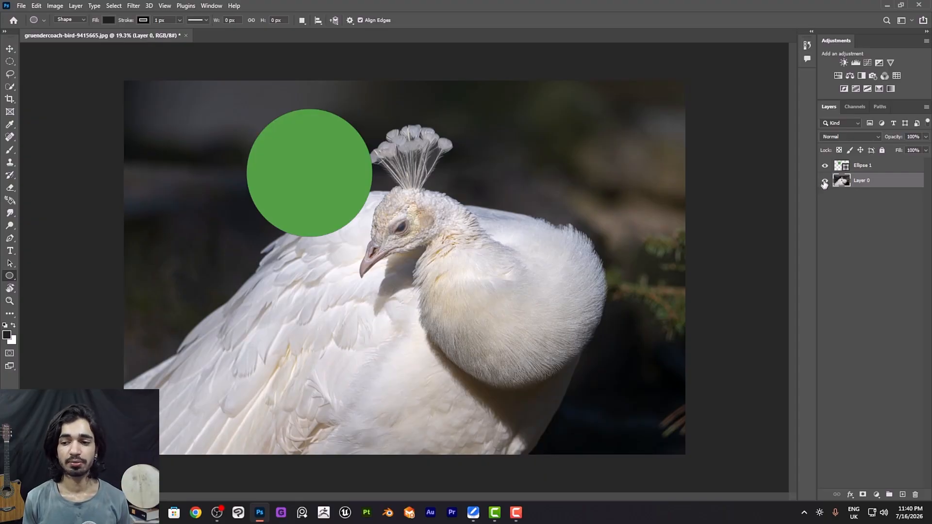
pyautogui.click(841, 168)
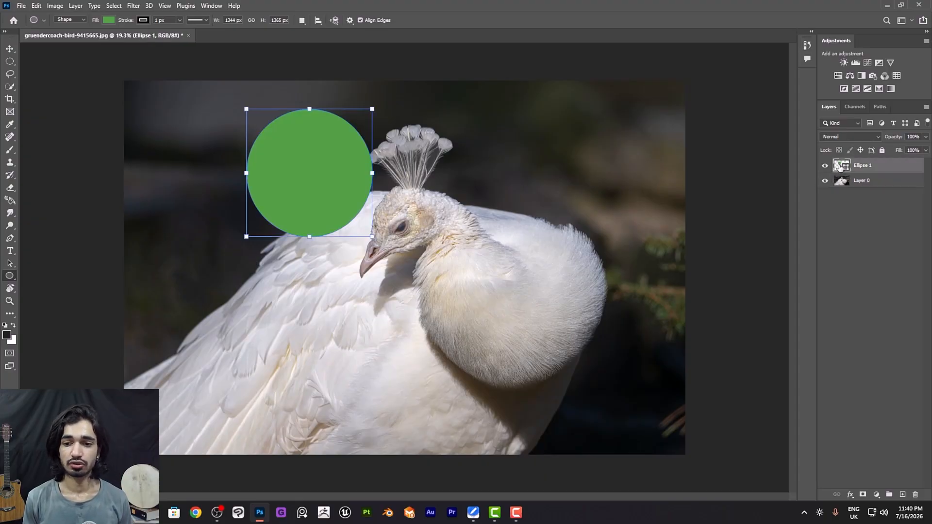
pyautogui.click(849, 182)
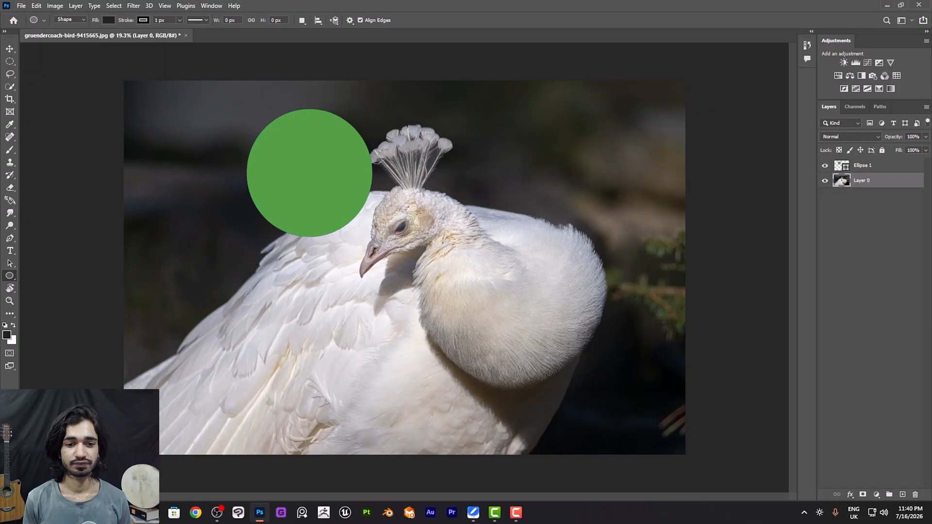
pyautogui.click(839, 170)
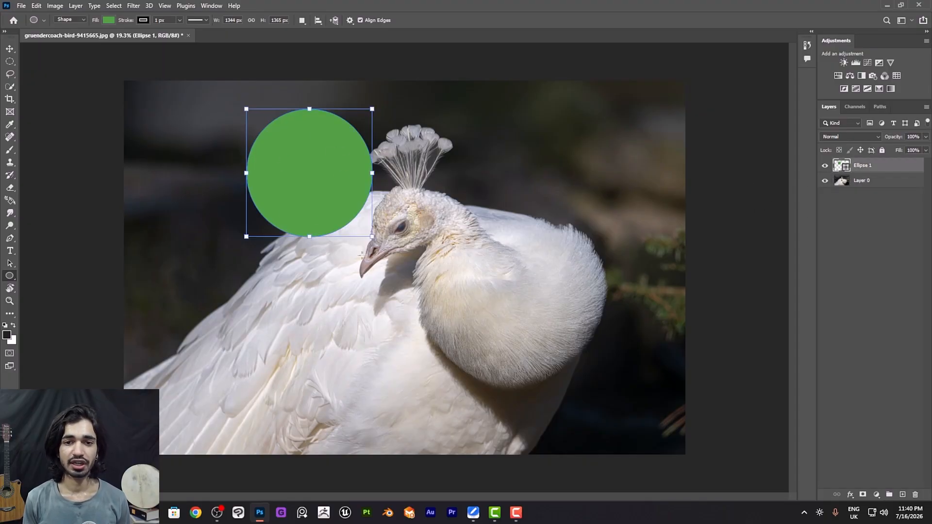
# - Hide the shape's outline and move the green circle with the Move tool onto the bird's body, just below its beak
pyautogui.hotkey('ctrl', 'h')
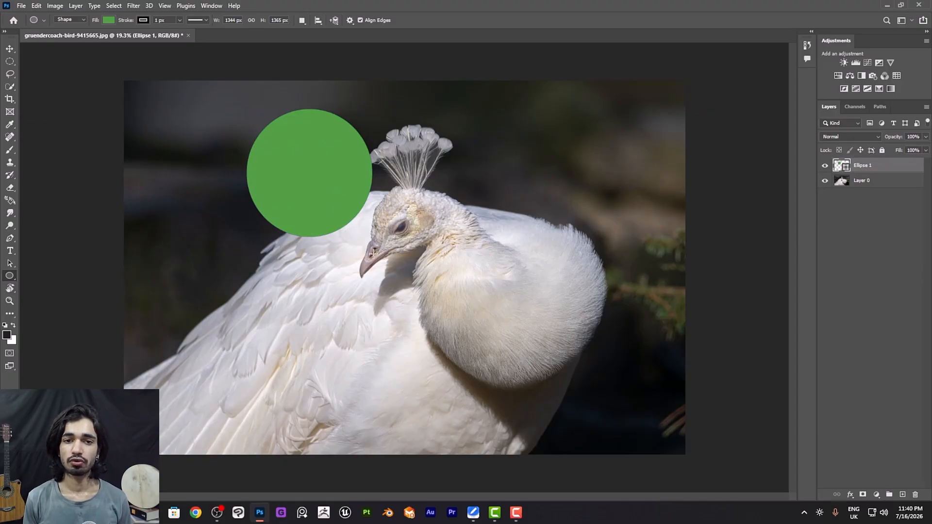
pyautogui.click(10, 49)
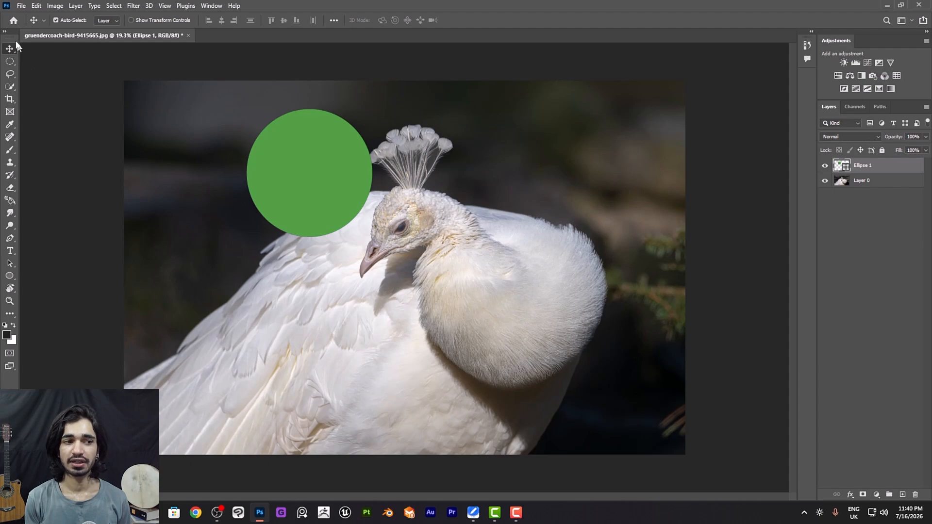
pyautogui.moveTo(302, 175); pyautogui.dragTo(340, 318)
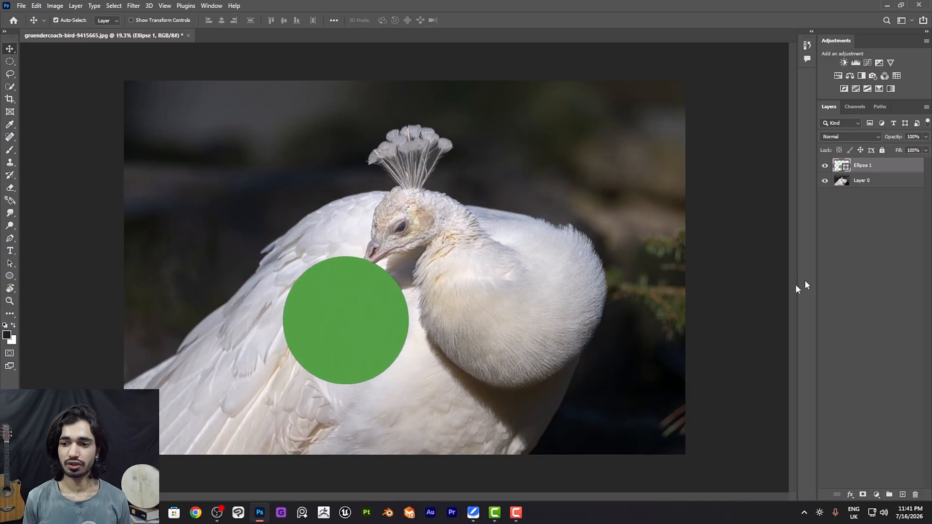
# - Deselect all layers, then alternate the selection between Ellipse 1 and Layer 0, finishing with Ellipse 1 selected
pyautogui.click(858, 217)
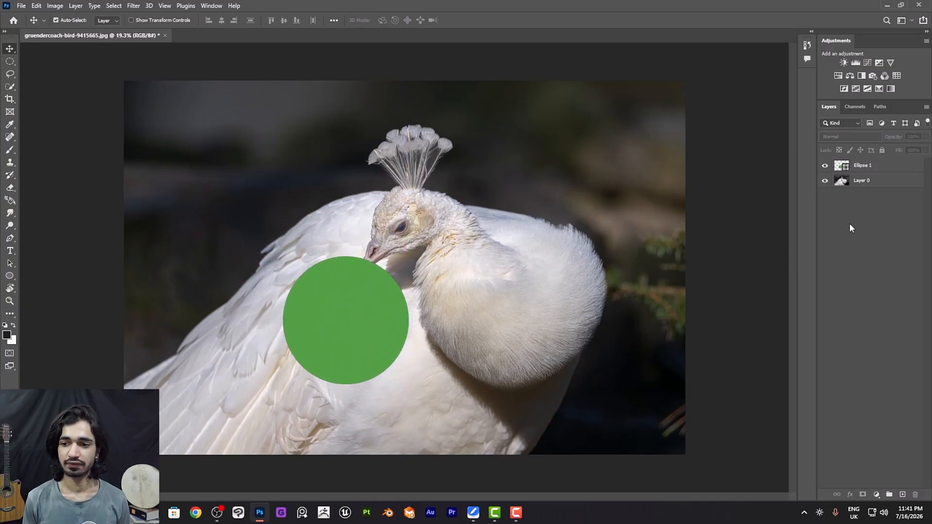
pyautogui.click(843, 171)
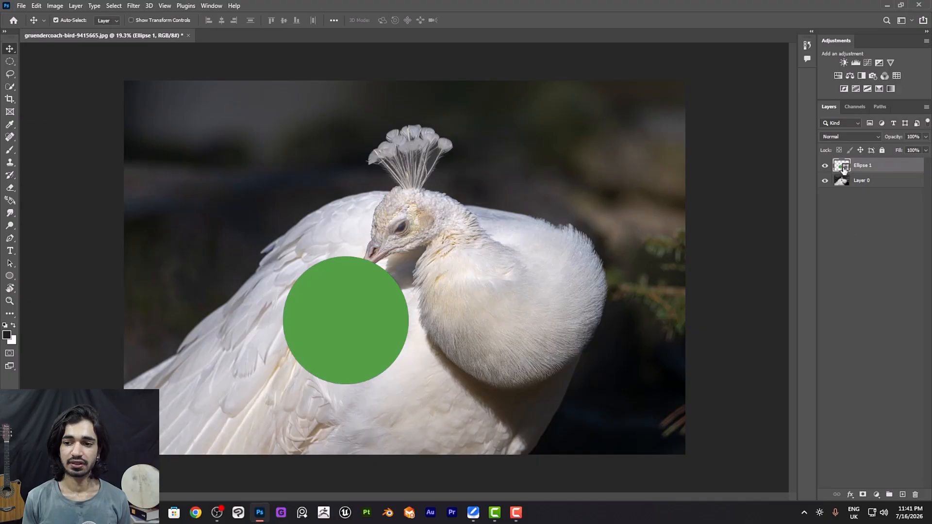
pyautogui.click(842, 180)
pyautogui.click(842, 170)
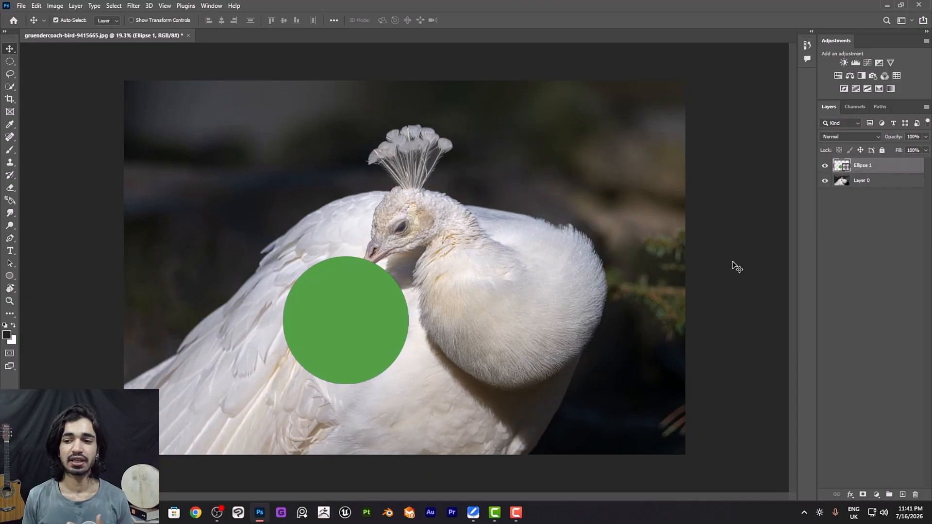
pyautogui.click(842, 183)
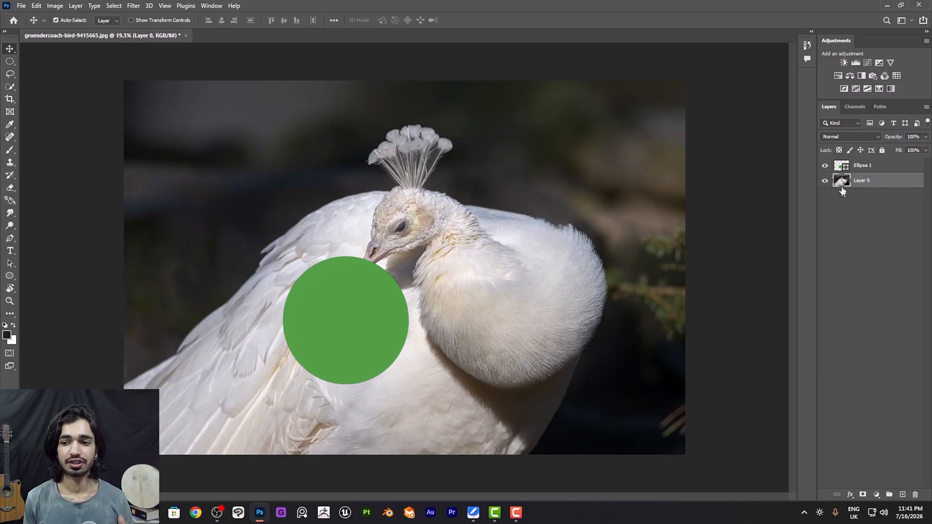
pyautogui.click(837, 169)
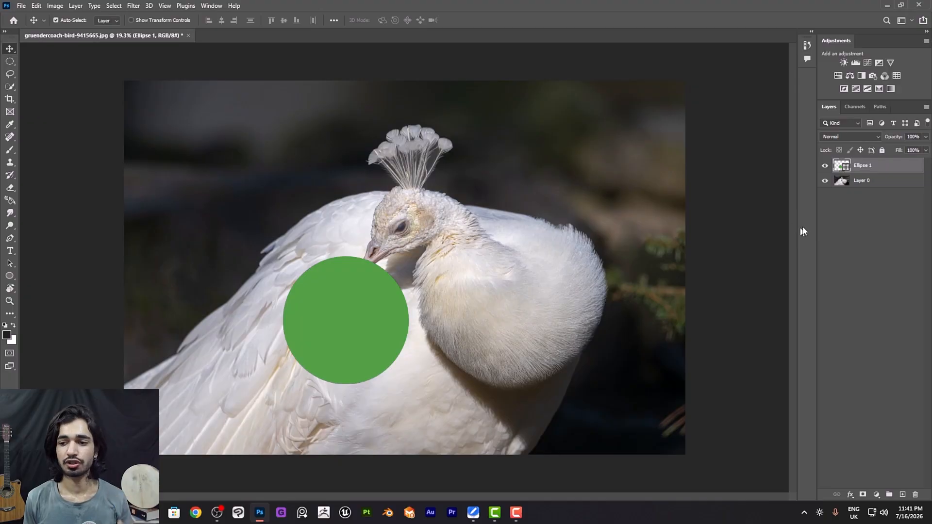
# - Draw a rectangle shape of about 1438 × 1179 px over the bird's head, overlapping the upper part of the green circle
pyautogui.click(10, 277)
pyautogui.rightClick(7, 280)
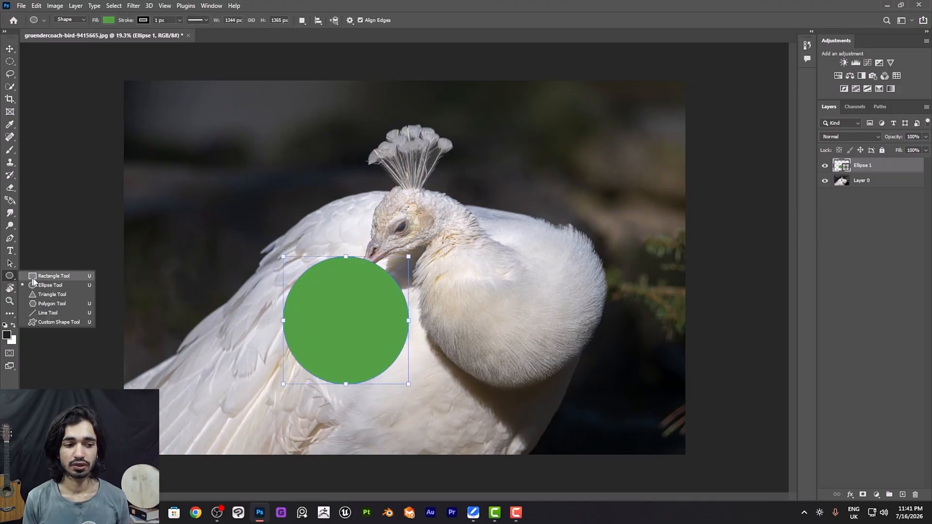
pyautogui.click(42, 276)
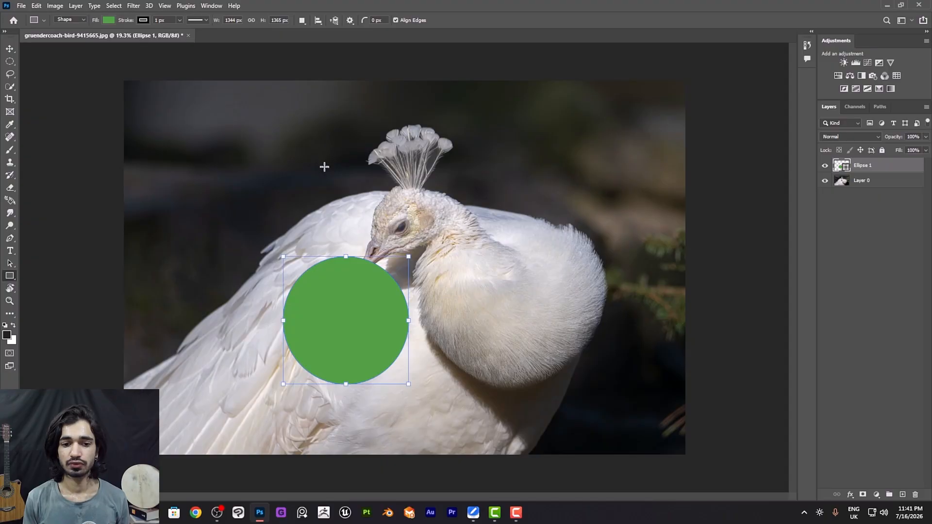
pyautogui.moveTo(309, 187); pyautogui.dragTo(443, 295)
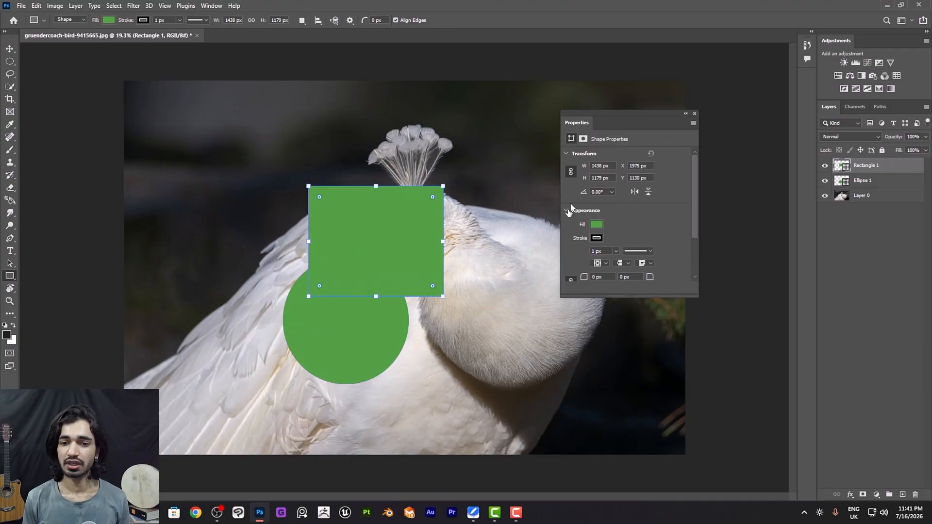
# - Set the rectangle's fill to purple 9646a0 and close the floating Properties panel
pyautogui.click(596, 227)
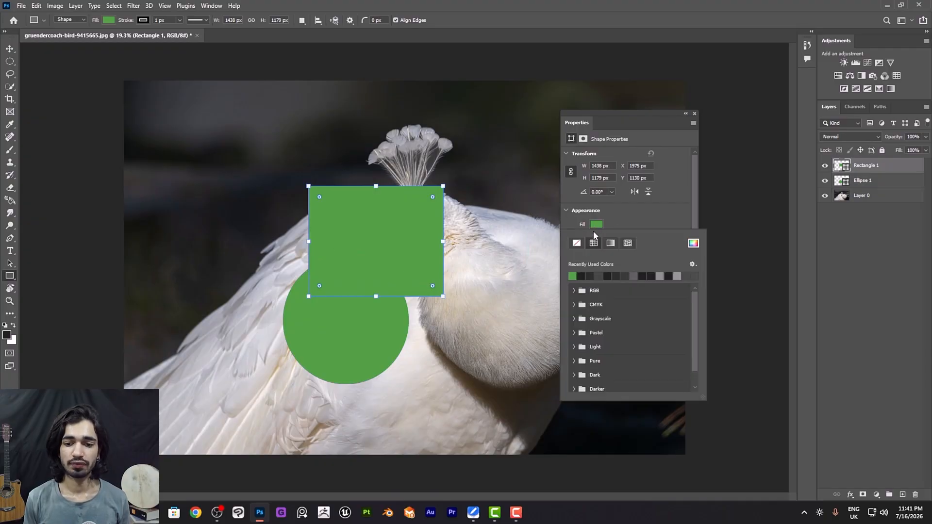
pyautogui.click(693, 244)
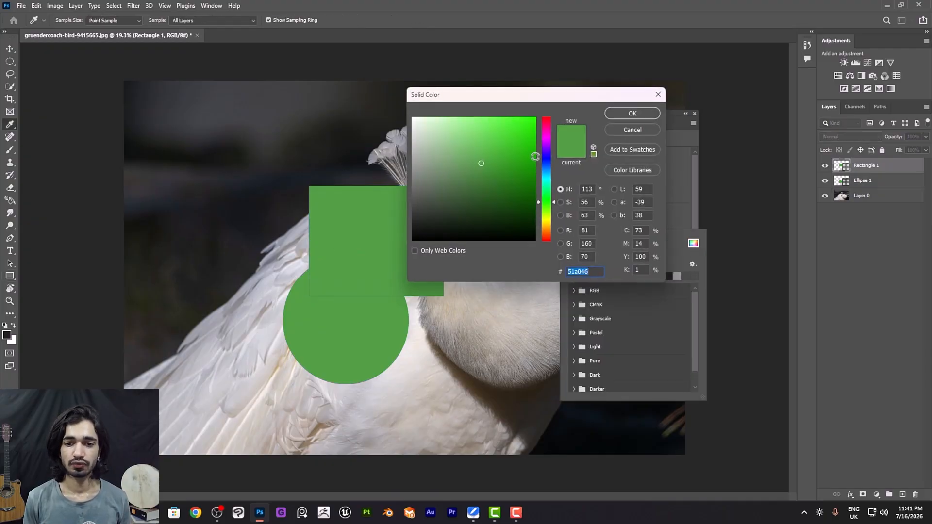
pyautogui.click(547, 141)
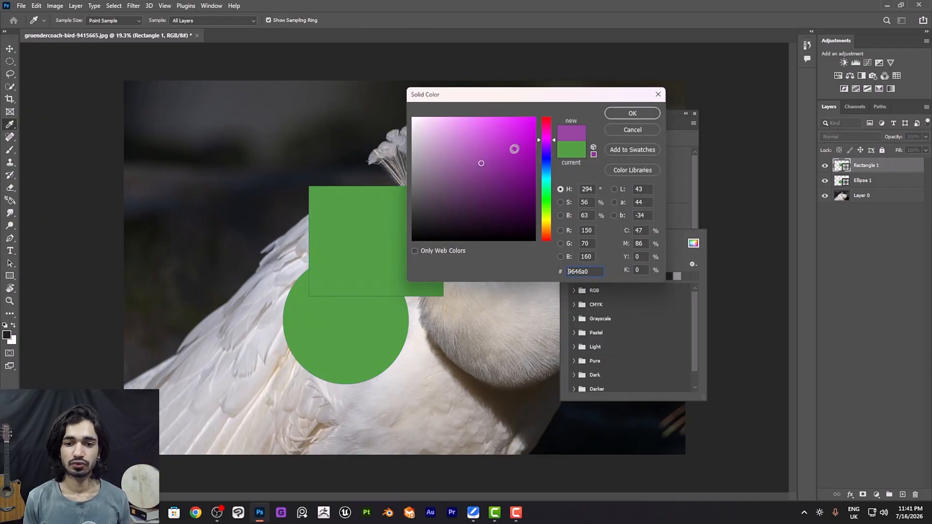
pyautogui.click(629, 114)
pyautogui.click(695, 114)
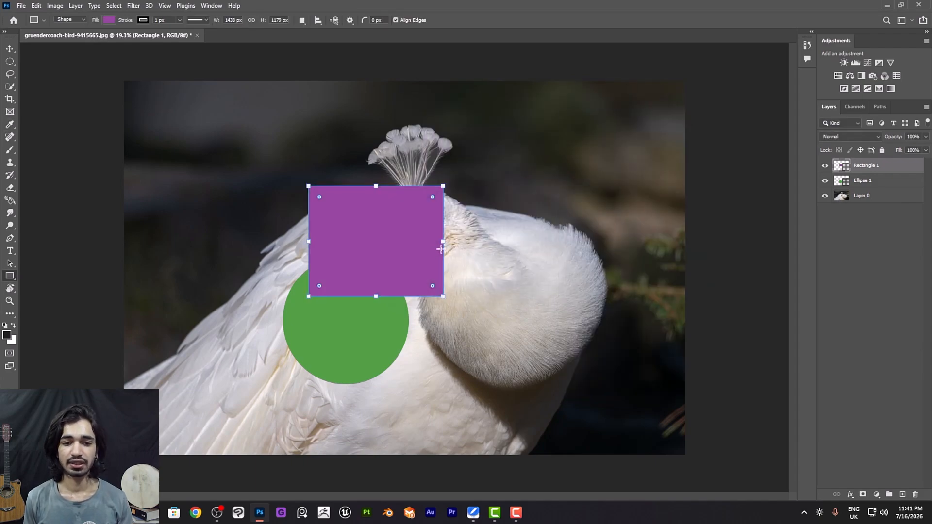
pyautogui.moveTo(441, 247); pyautogui.dragTo(443, 247)
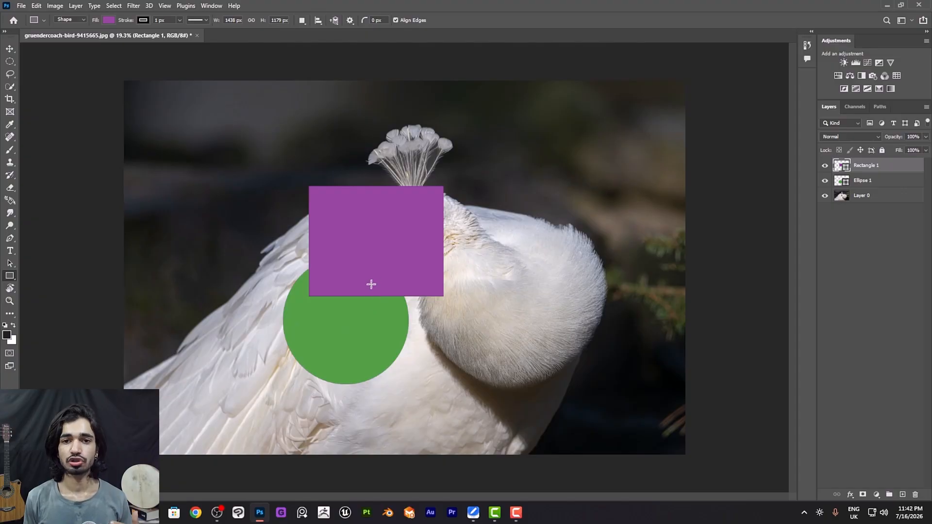
# - Switch the layer selection between Ellipse 1 and Rectangle 1, ending on Rectangle 1
pyautogui.click(842, 180)
pyautogui.click(841, 165)
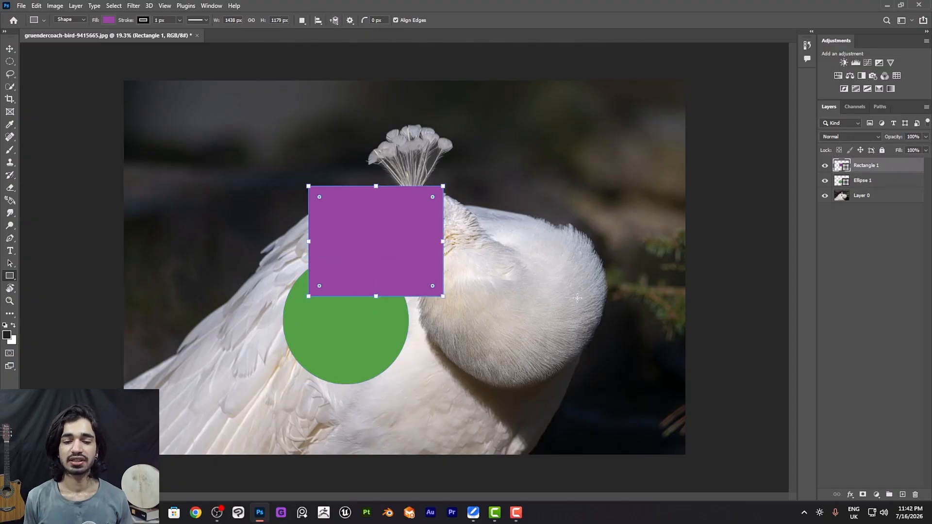
pyautogui.click(842, 181)
pyautogui.click(841, 166)
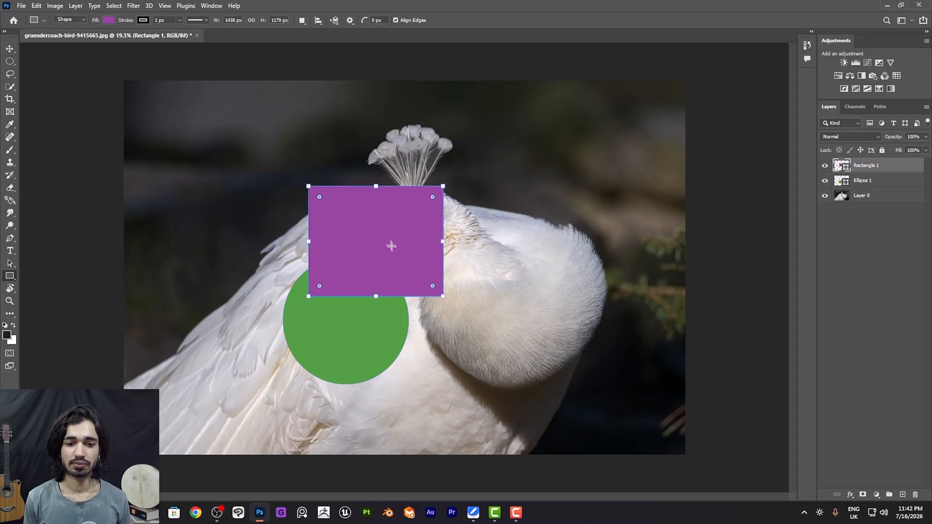
# - Draw a triangle shape of about 1567 × 1666 px over the bird's neck, overlapping the purple rectangle and the green circle
pyautogui.rightClick(10, 277)
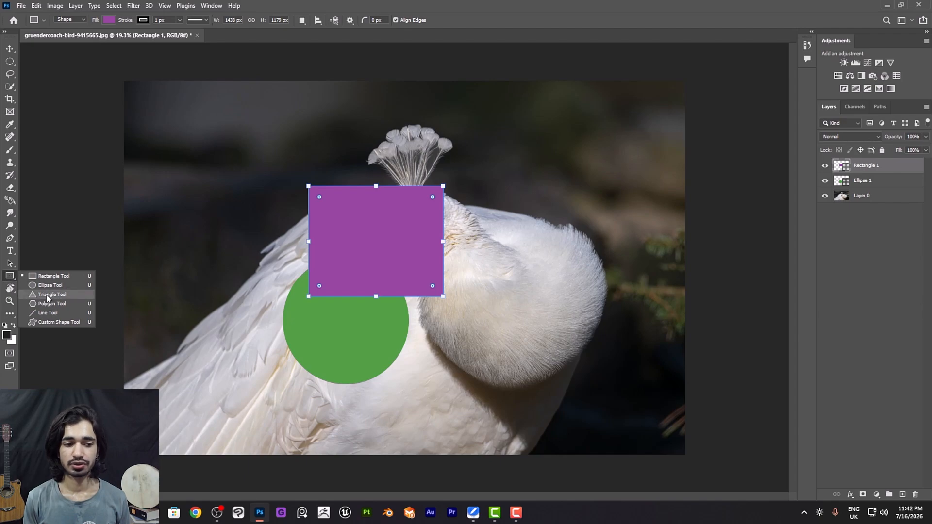
pyautogui.press('Escape')
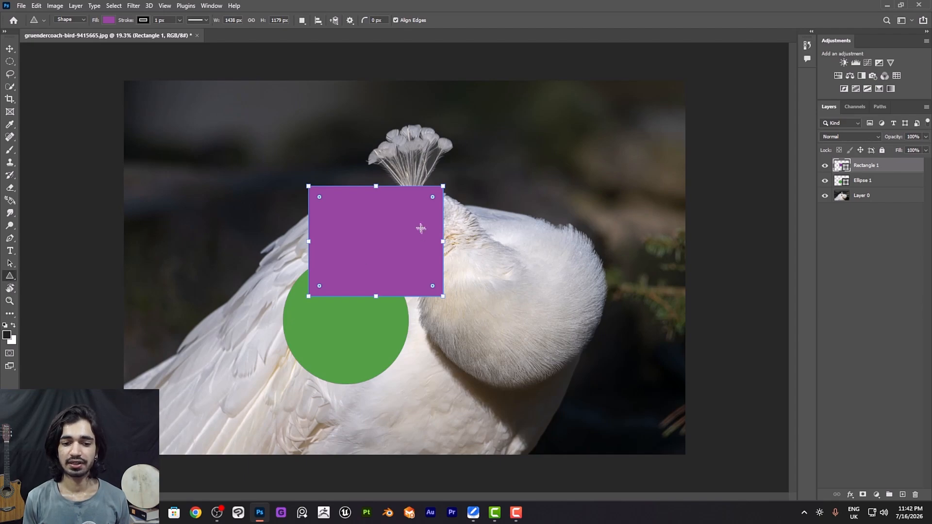
pyautogui.moveTo(378, 219); pyautogui.dragTo(524, 373)
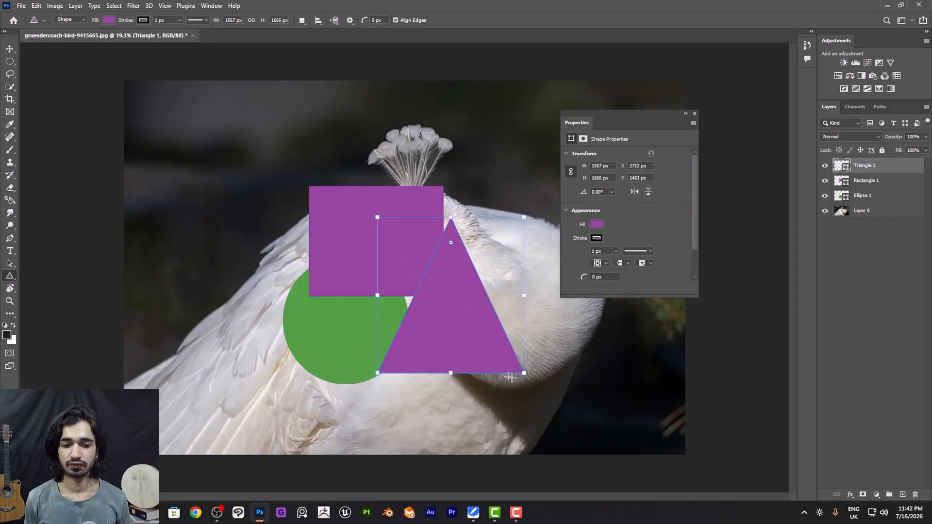
# - Set the triangle's fill to olive yellow a09246 and close the floating Properties panel
pyautogui.click(596, 223)
pyautogui.click(695, 244)
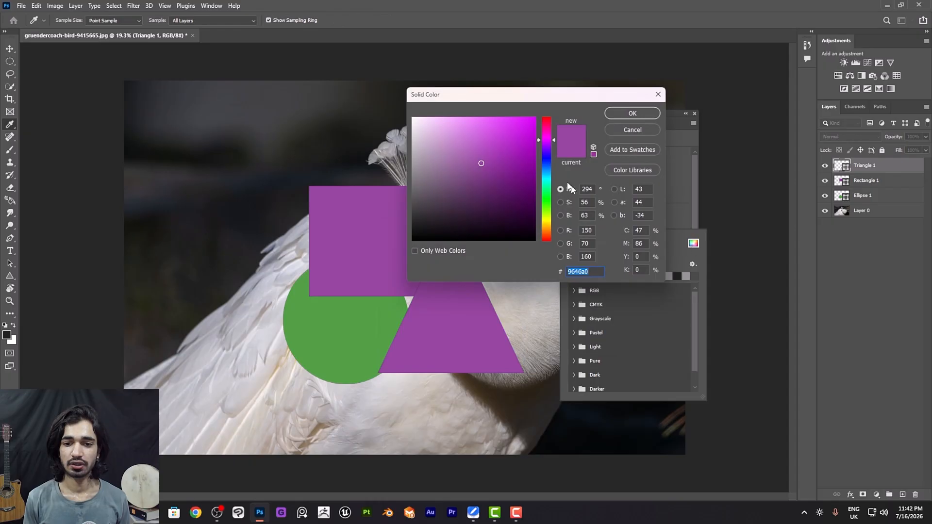
pyautogui.click(546, 161)
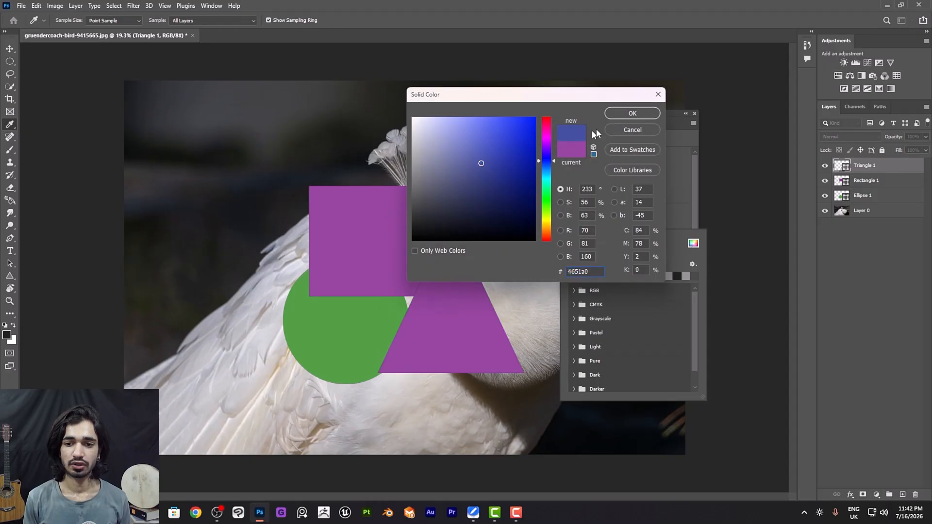
pyautogui.click(547, 224)
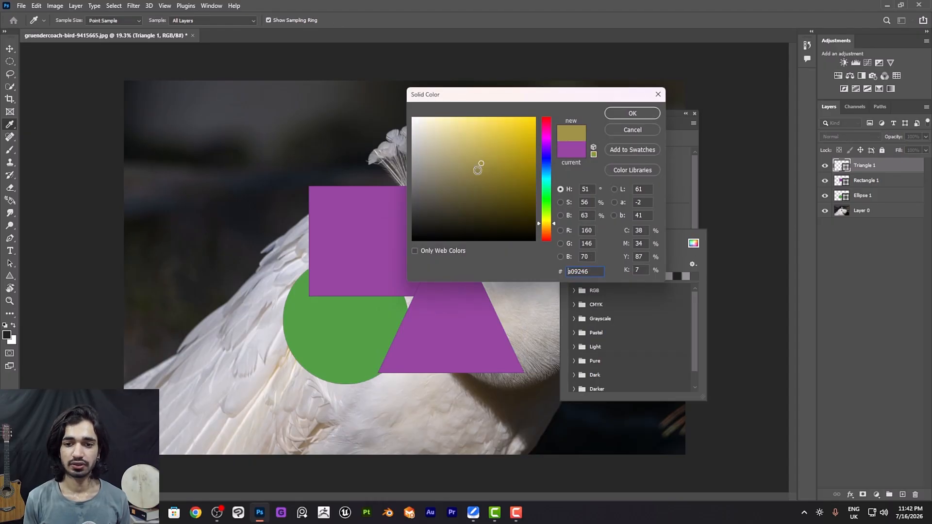
pyautogui.click(636, 111)
pyautogui.click(695, 117)
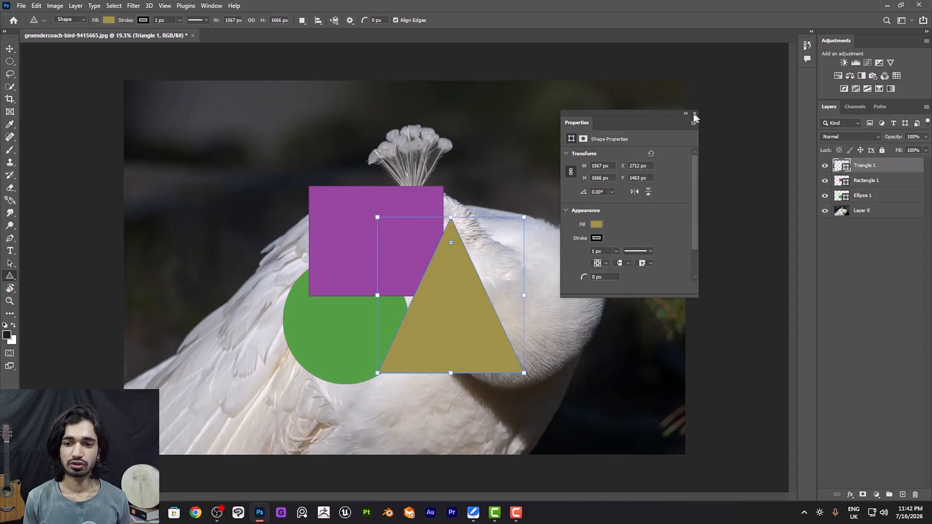
# - Close the floating Properties panel and switch to the Move tool with Auto-Select turned off
pyautogui.click(695, 115)
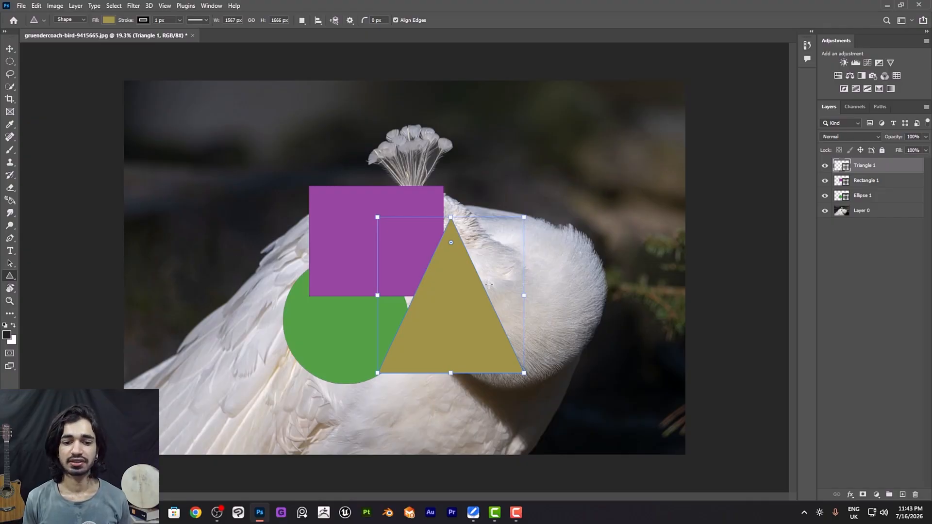
pyautogui.press('v')
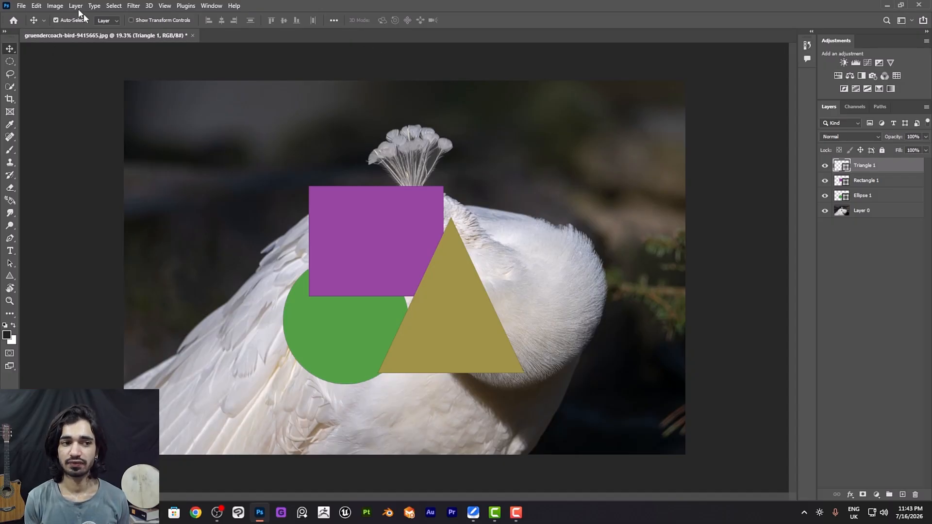
pyautogui.click(56, 20)
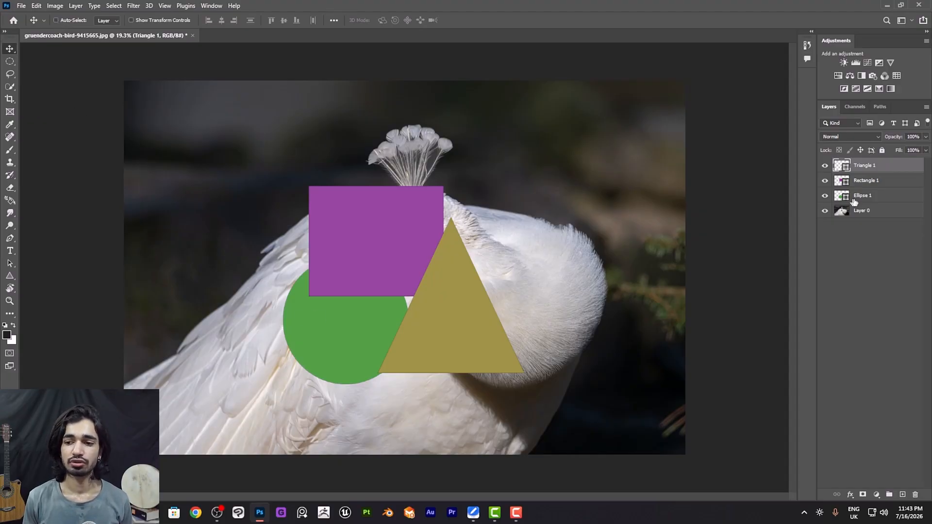
# - Cycle the selection through the layers down to Layer 0 and back to Triangle 1, and move the triangle up and left over the purple rectangle
pyautogui.click(846, 183)
pyautogui.click(842, 197)
pyautogui.click(839, 213)
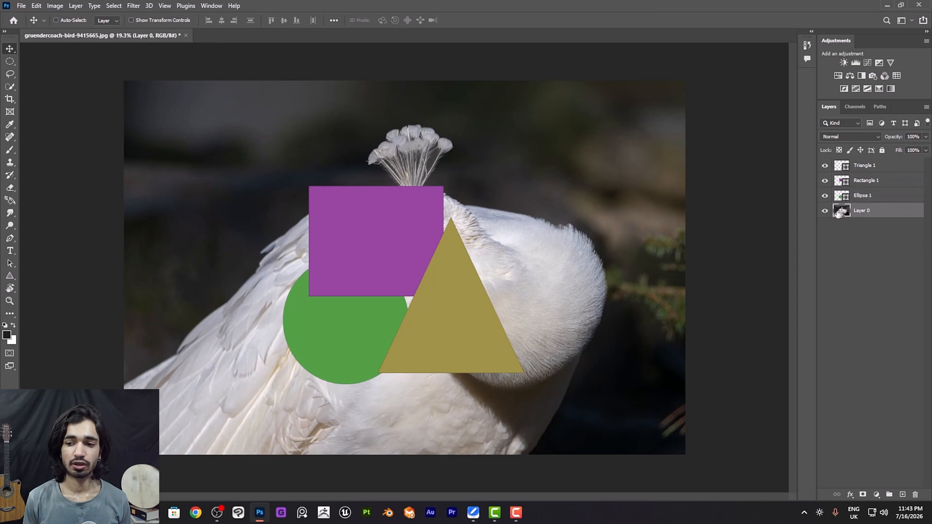
pyautogui.click(843, 197)
pyautogui.click(845, 182)
pyautogui.click(846, 168)
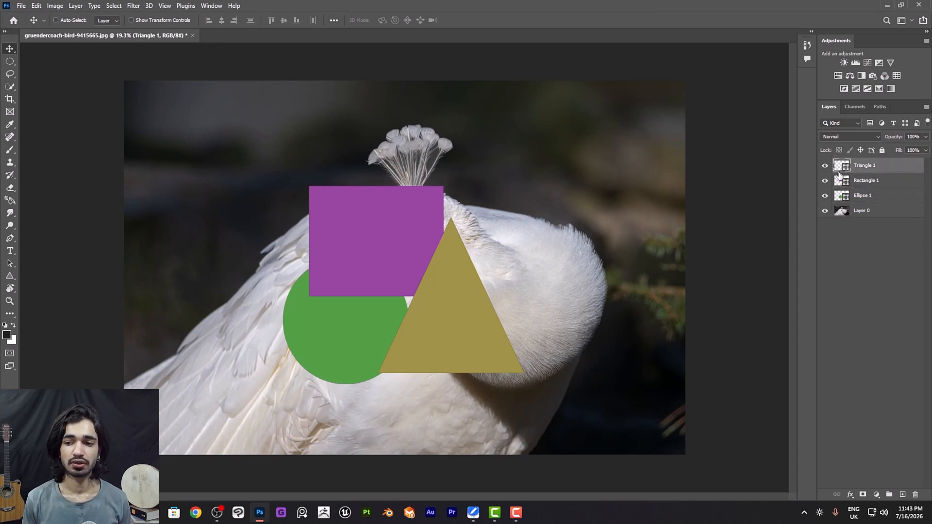
pyautogui.moveTo(450, 316); pyautogui.dragTo(424, 307)
pyautogui.click(864, 253)
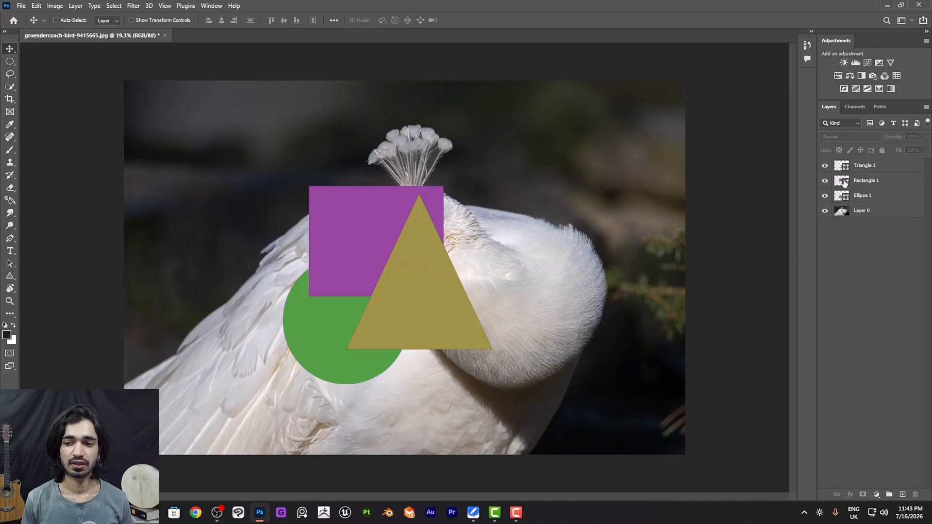
# - Reorder the shape layers so that Rectangle 1 is on top, Ellipse 1 below it and Triangle 1 beneath both
pyautogui.click(842, 183)
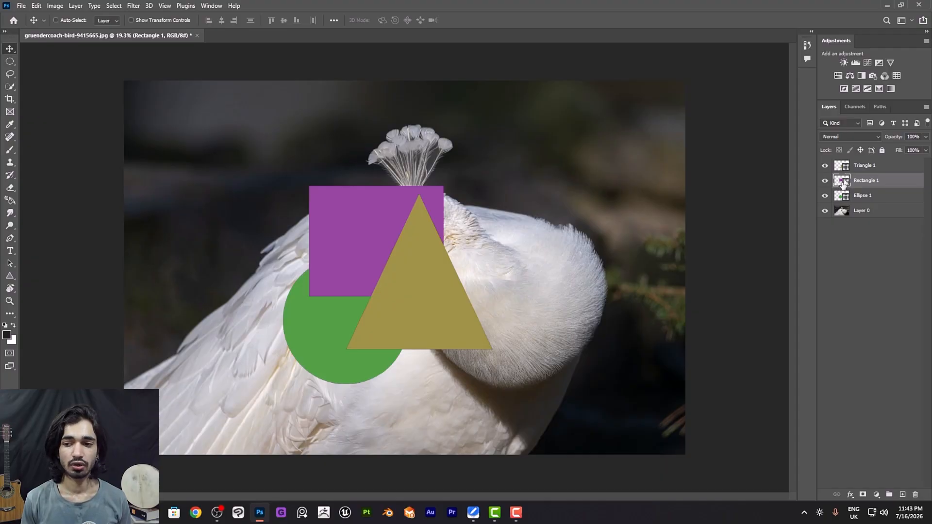
pyautogui.moveTo(844, 182); pyautogui.dragTo(843, 160)
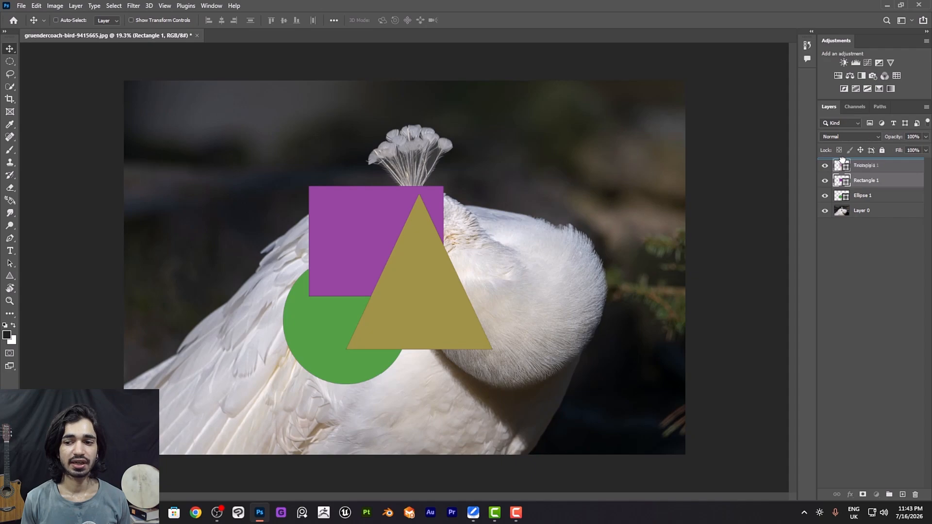
pyautogui.moveTo(843, 160); pyautogui.dragTo(841, 160)
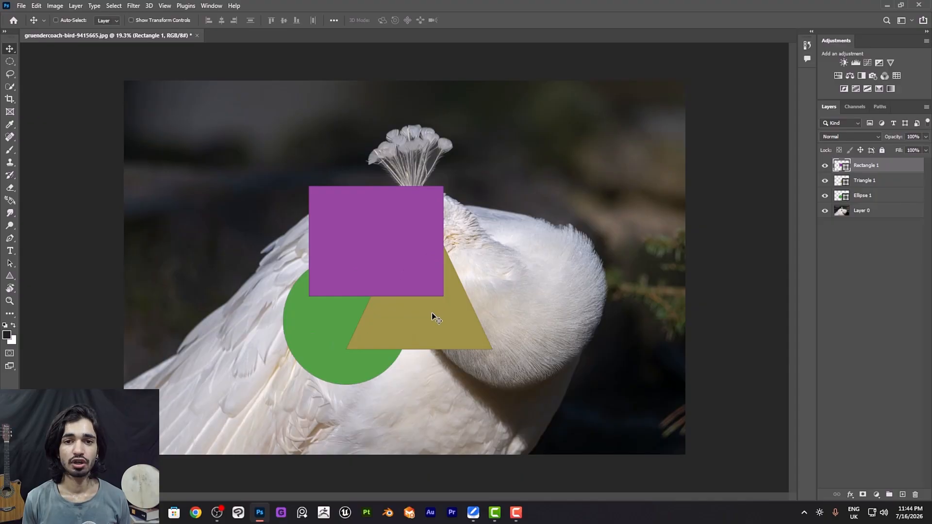
pyautogui.click(840, 198)
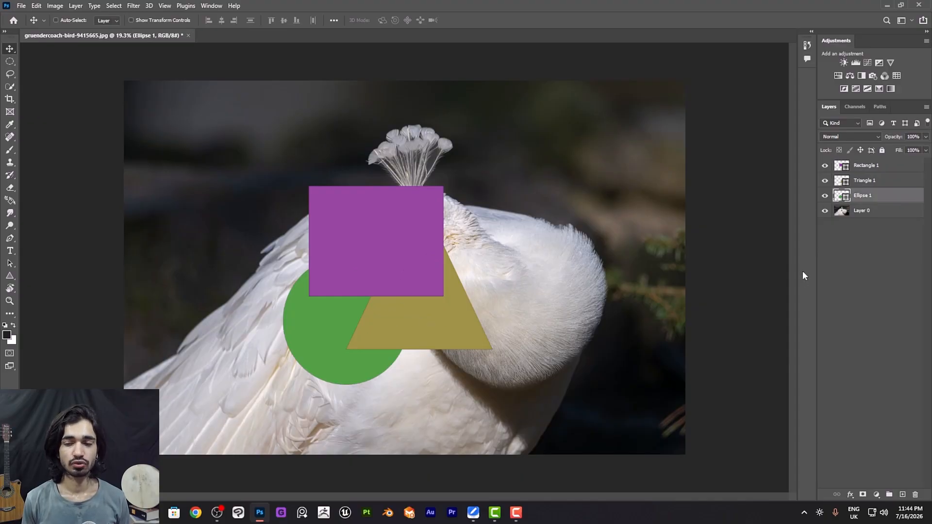
pyautogui.moveTo(842, 198); pyautogui.dragTo(840, 176)
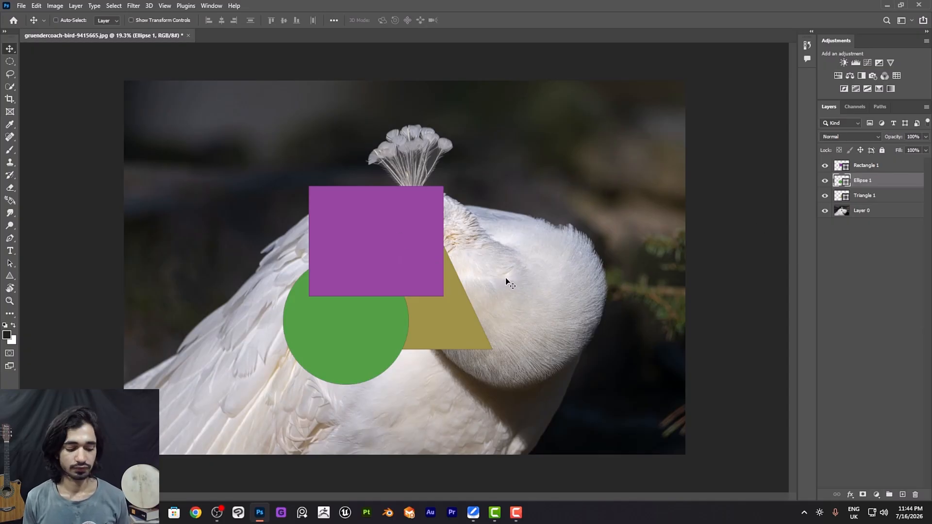
# - Select Rectangle 1, Ellipse 1 and Triangle 1 together and move them left, clear of the bird's head
pyautogui.click(846, 169)
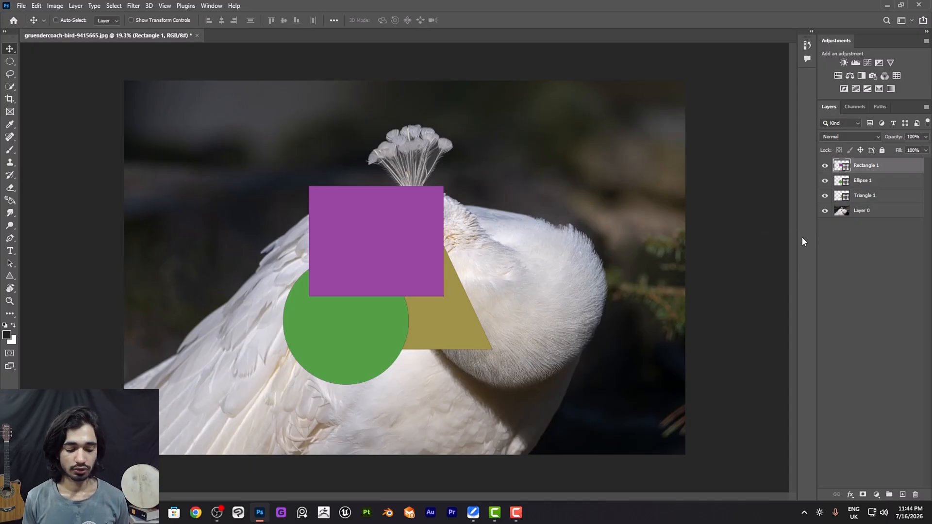
pyautogui.keyDown('shift'); pyautogui.click(843, 197); pyautogui.keyUp('shift')
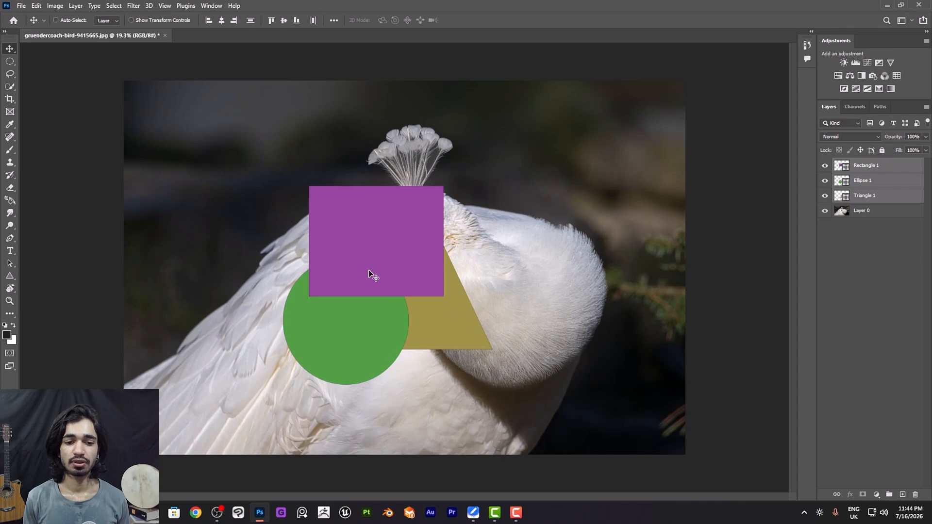
pyautogui.moveTo(369, 271); pyautogui.dragTo(274, 253)
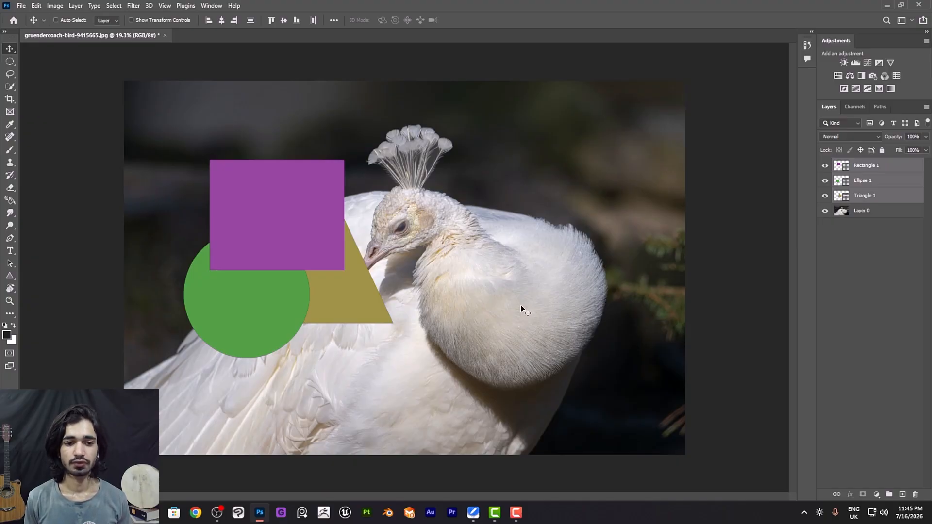
# - Flip the three selected shapes horizontally with Free Transform, move them over the bird's head and neck, and deselect the layers
pyautogui.hotkey('ctrl', 't')
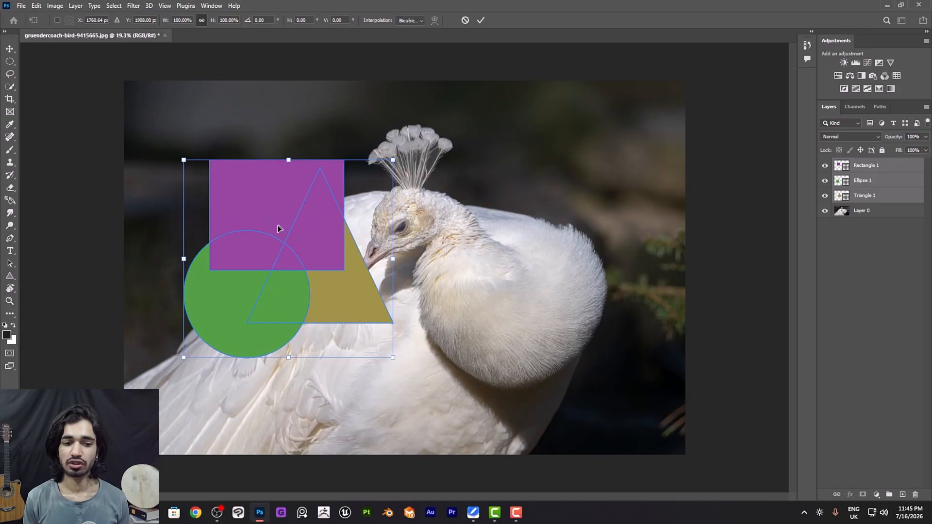
pyautogui.rightClick(308, 244)
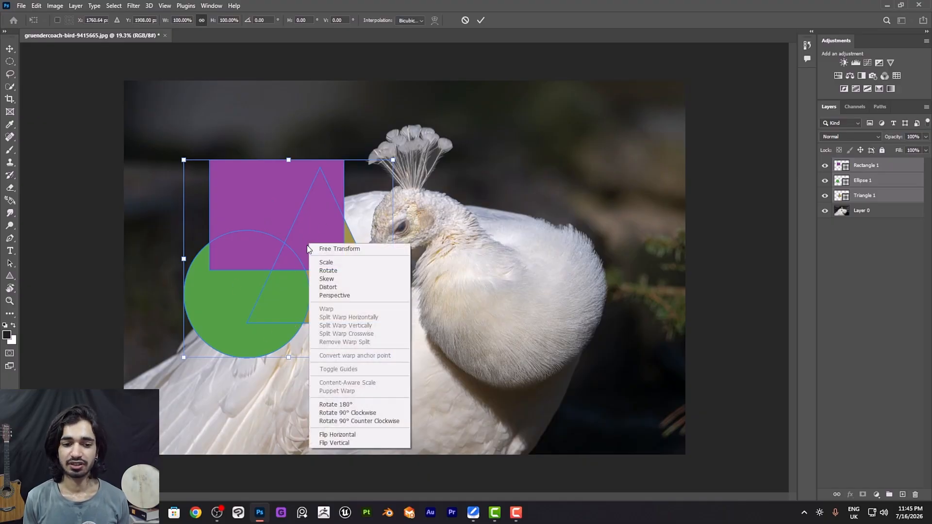
pyautogui.click(348, 435)
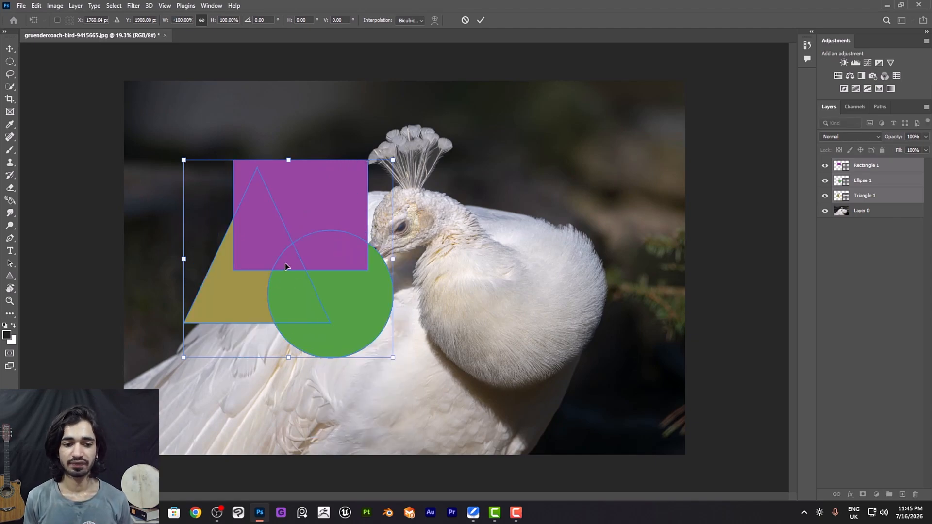
pyautogui.moveTo(281, 248); pyautogui.dragTo(322, 230)
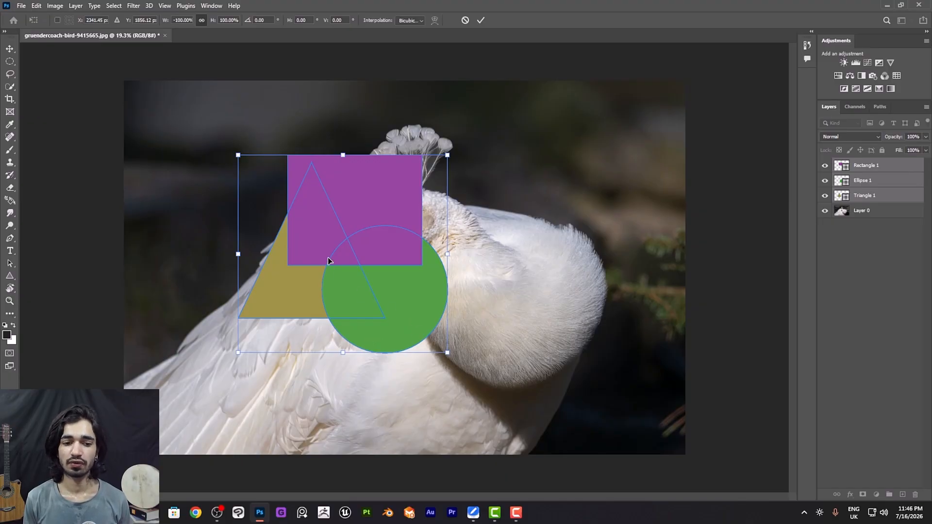
pyautogui.moveTo(327, 261); pyautogui.dragTo(407, 212)
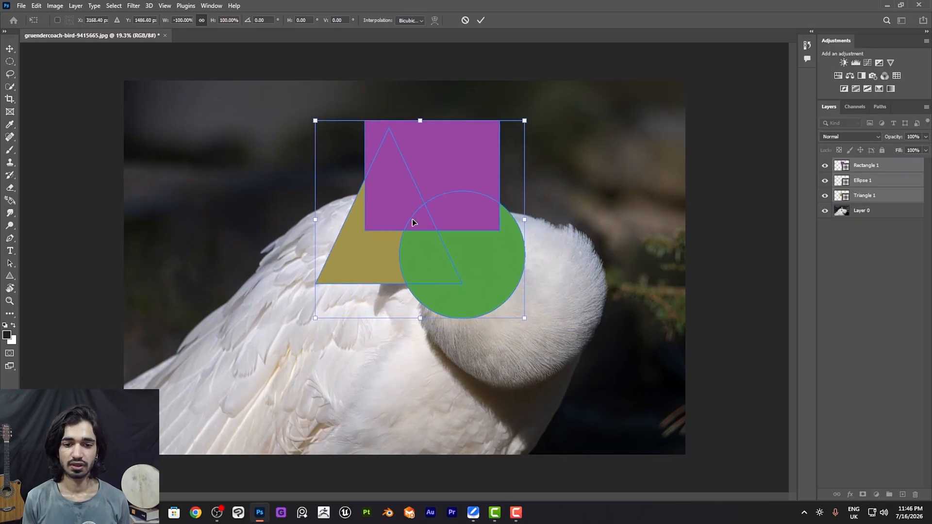
pyautogui.press('Return')
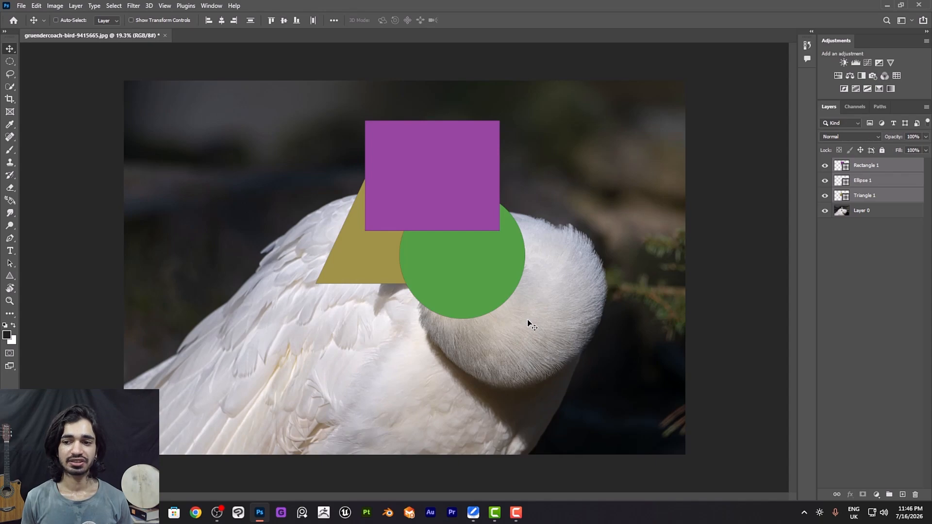
pyautogui.click(846, 265)
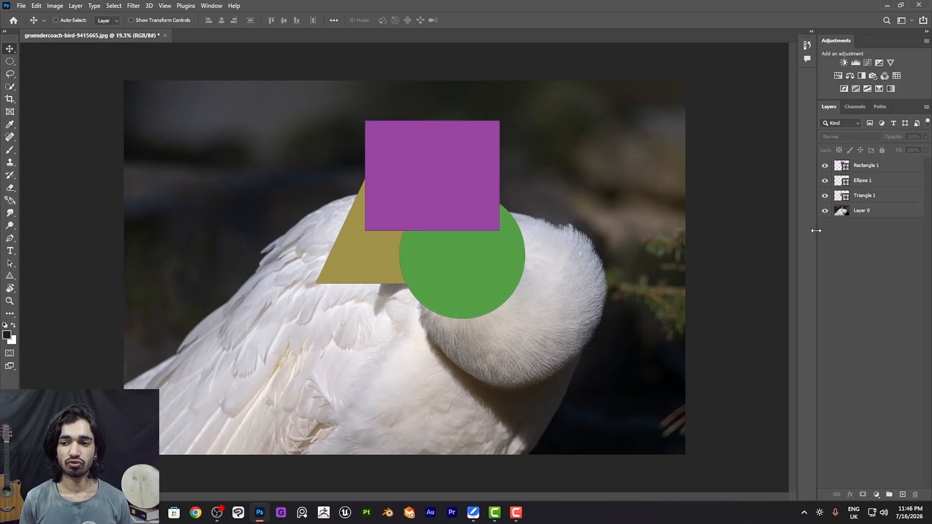
# - Lower the opacity of Rectangle 1, Ellipse 1 and Triangle 1 together to 30%, and deselect the layers
pyautogui.click(842, 168)
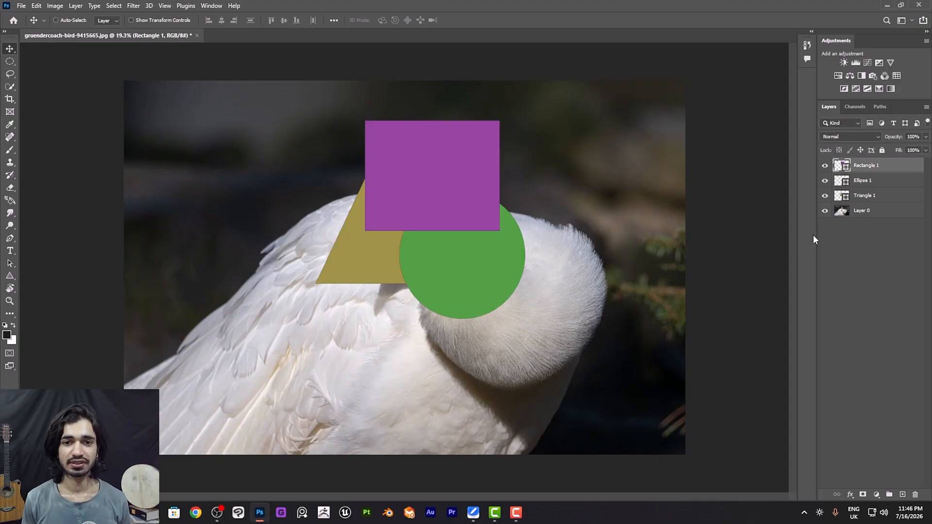
pyautogui.keyDown('shift'); pyautogui.click(840, 198); pyautogui.keyUp('shift')
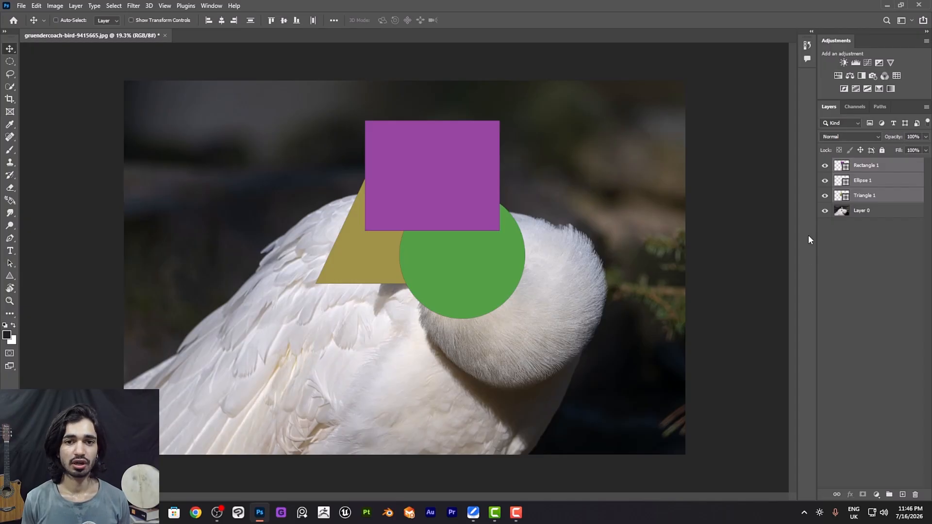
pyautogui.click(925, 137)
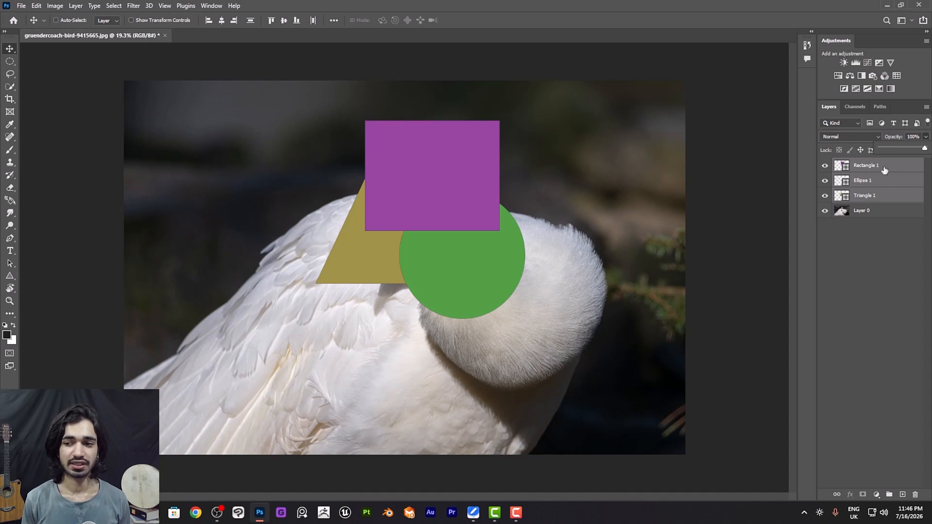
pyautogui.moveTo(924, 148); pyautogui.dragTo(900, 149)
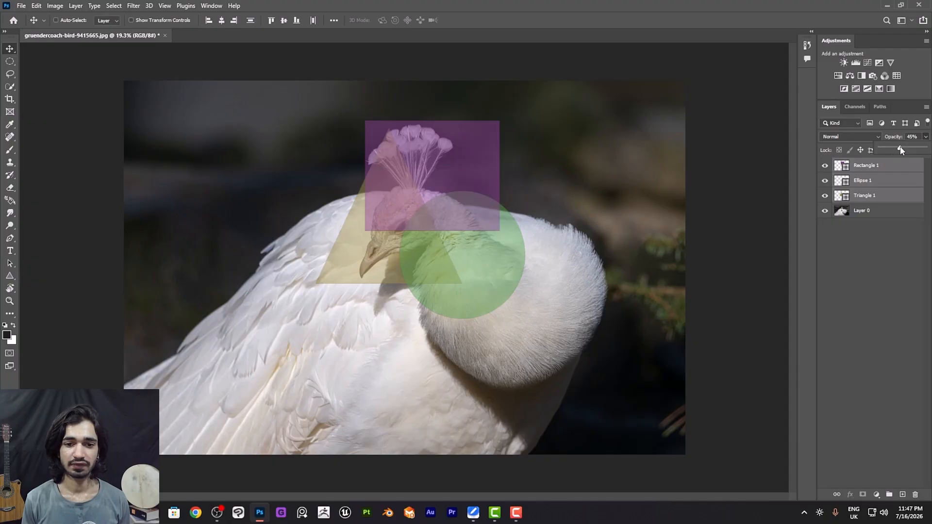
pyautogui.moveTo(901, 150); pyautogui.dragTo(894, 153)
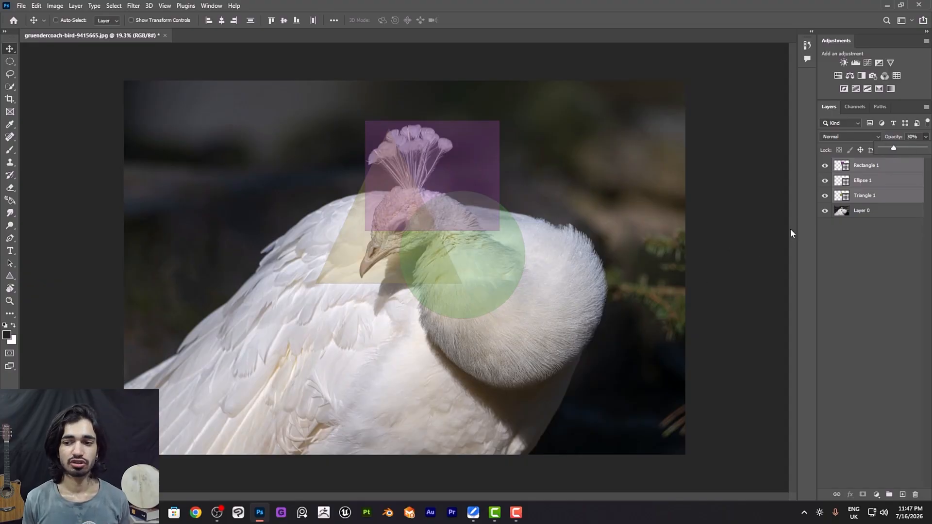
pyautogui.click(855, 263)
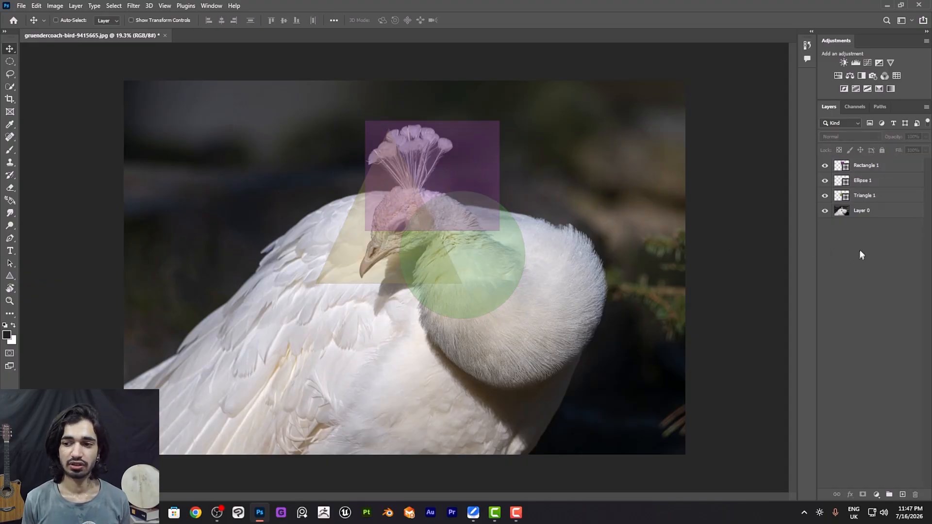
# - Change the opacity of the three shape layers to 40% and back to 30%, and deselect them
pyautogui.click(841, 167)
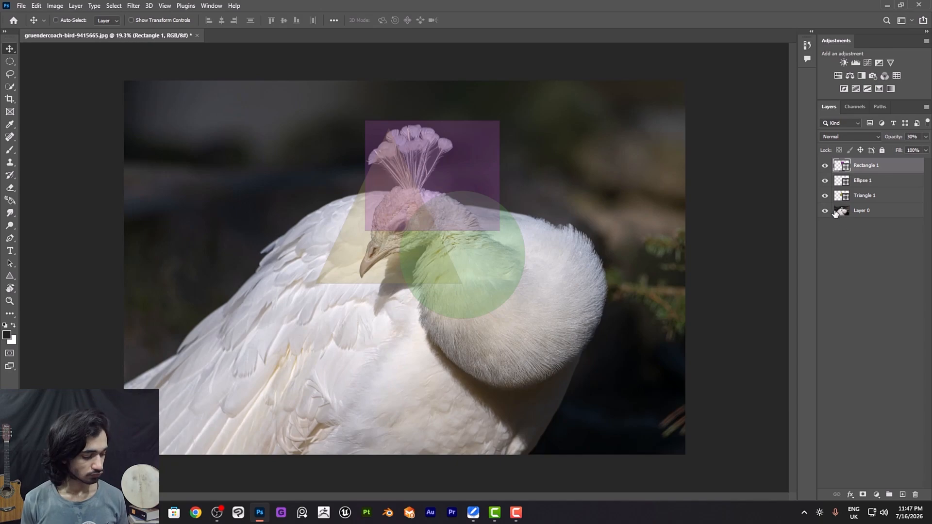
pyautogui.keyDown('shift'); pyautogui.click(844, 196); pyautogui.keyUp('shift')
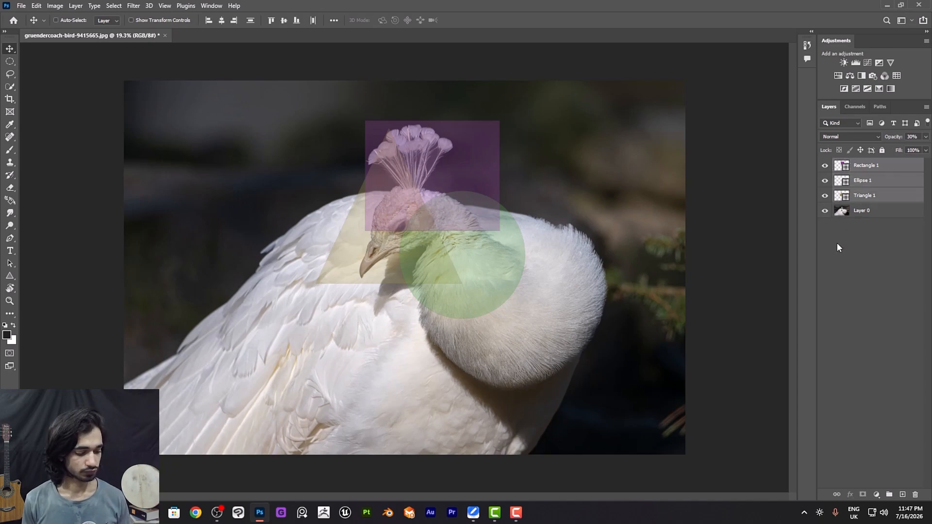
pyautogui.press('4')
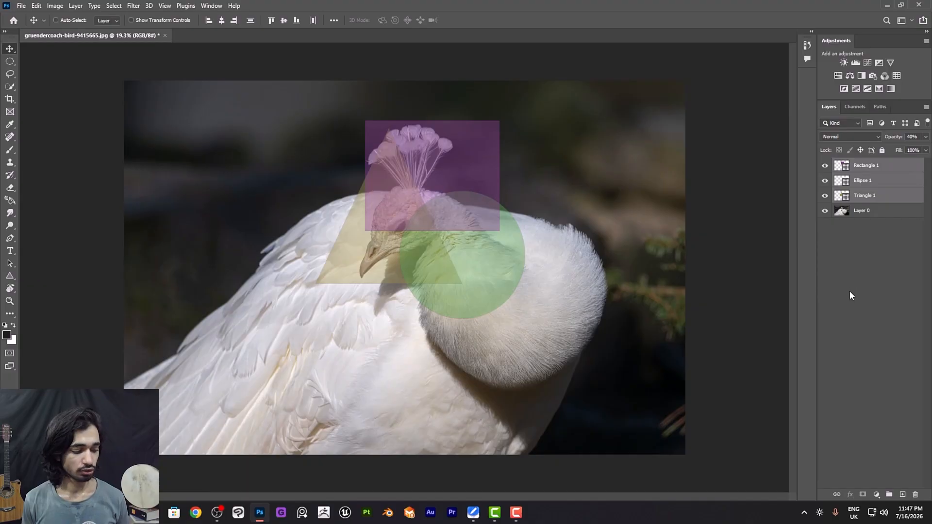
pyautogui.press('3')
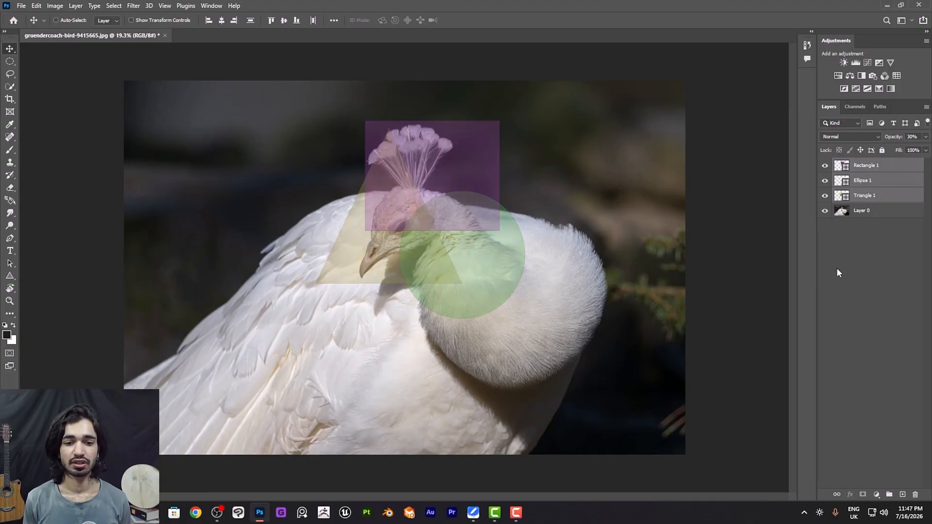
pyautogui.click(871, 269)
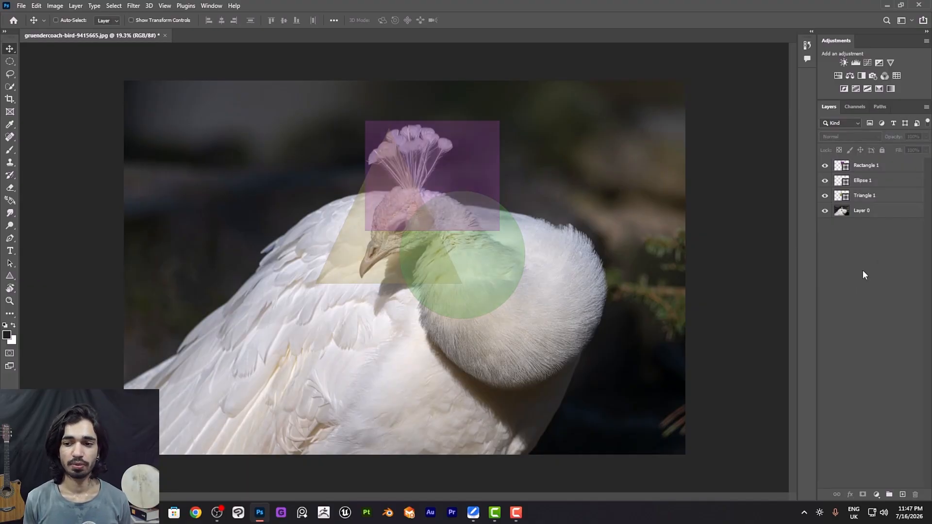
# - Rotate Rectangle 1, Ellipse 1 and Triangle 1 together by about -15.75° with Free Transform and move them slightly up over the bird's head
pyautogui.click(842, 167)
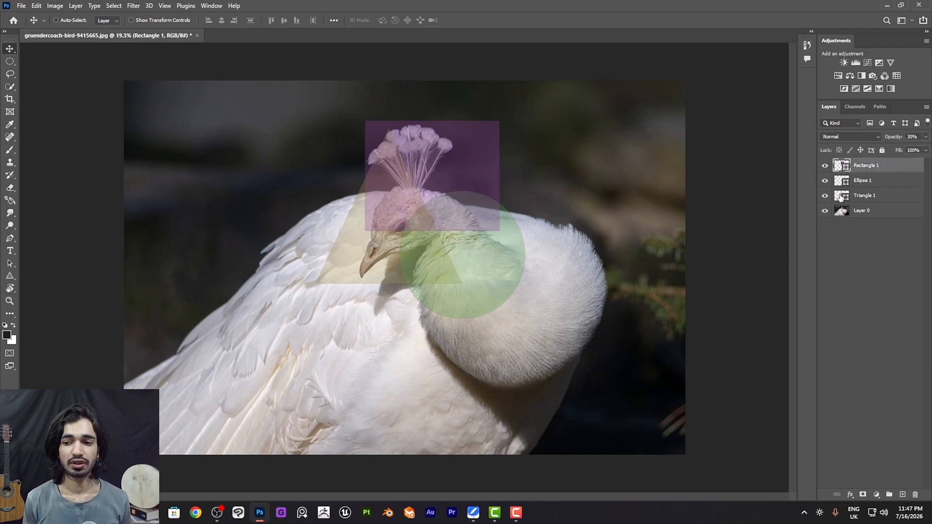
pyautogui.keyDown('shift'); pyautogui.click(839, 197); pyautogui.keyUp('shift')
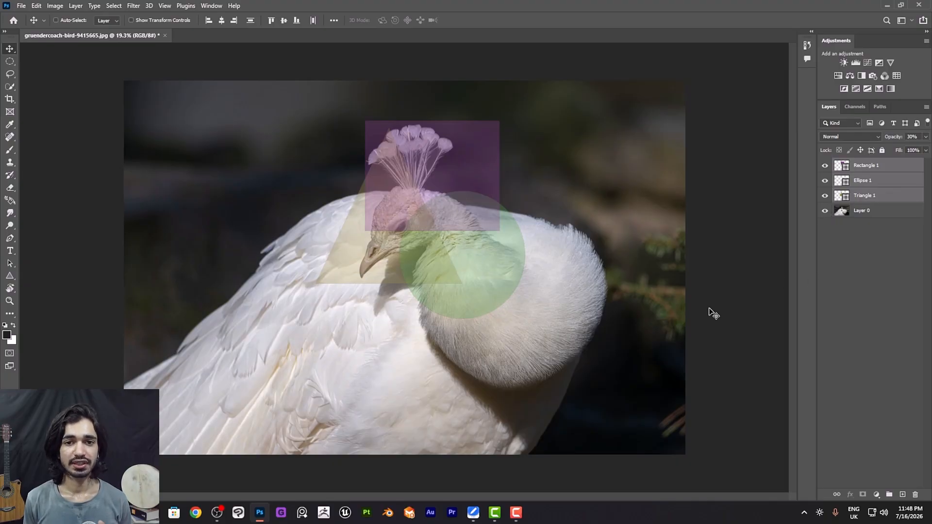
pyautogui.hotkey('ctrl', 't')
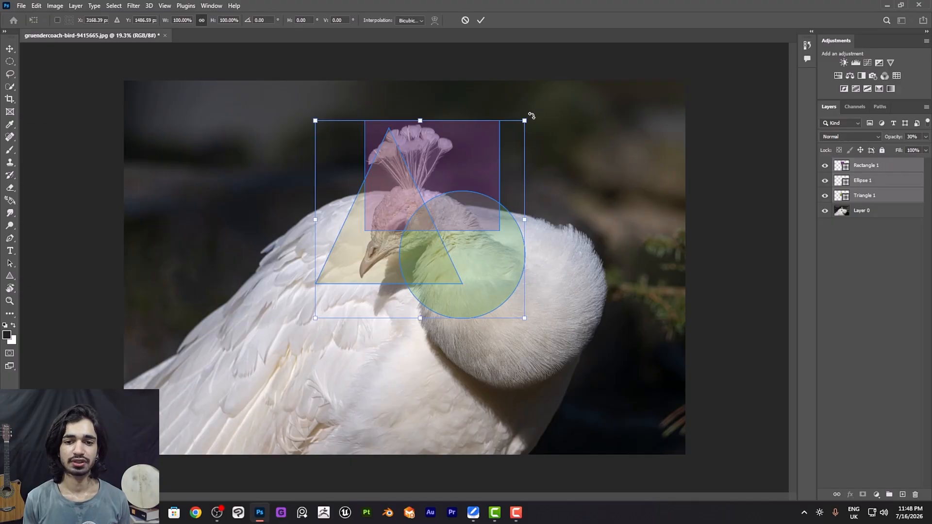
pyautogui.moveTo(534, 110); pyautogui.dragTo(500, 87)
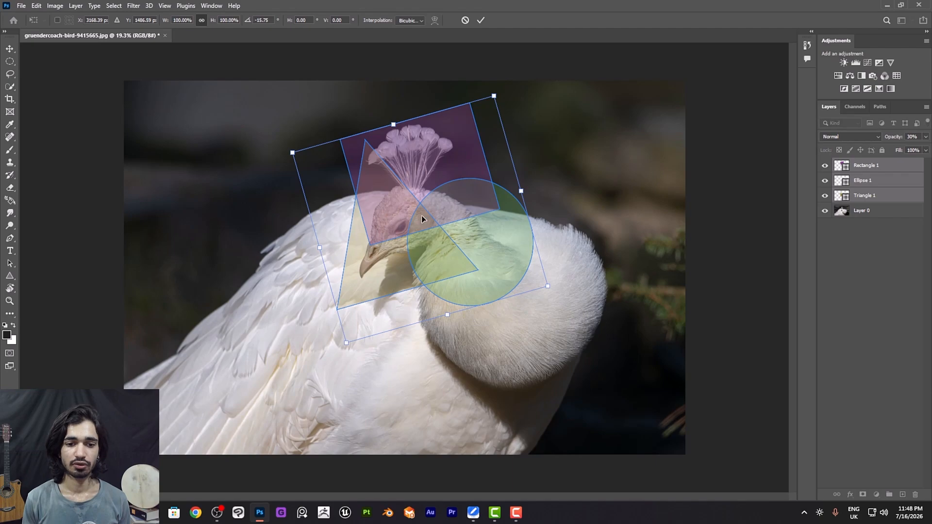
pyautogui.moveTo(423, 215); pyautogui.dragTo(419, 206)
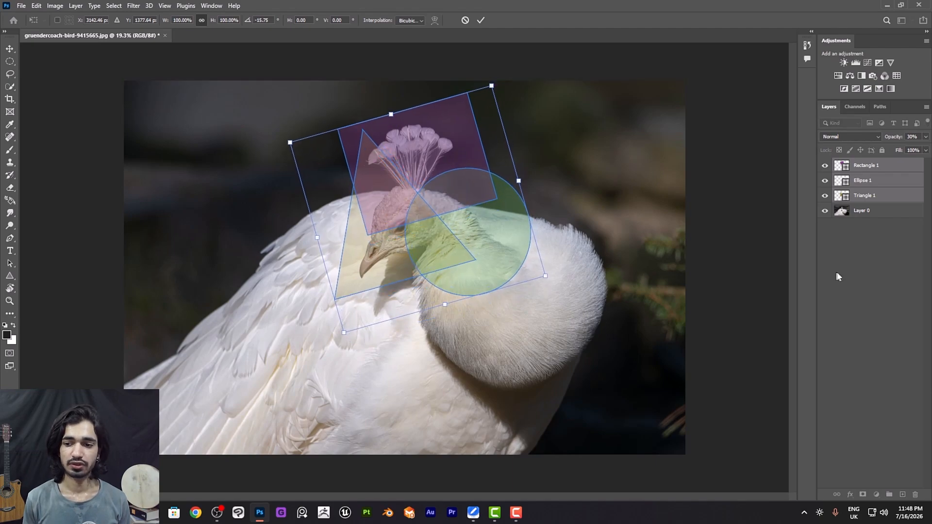
pyautogui.press('Return')
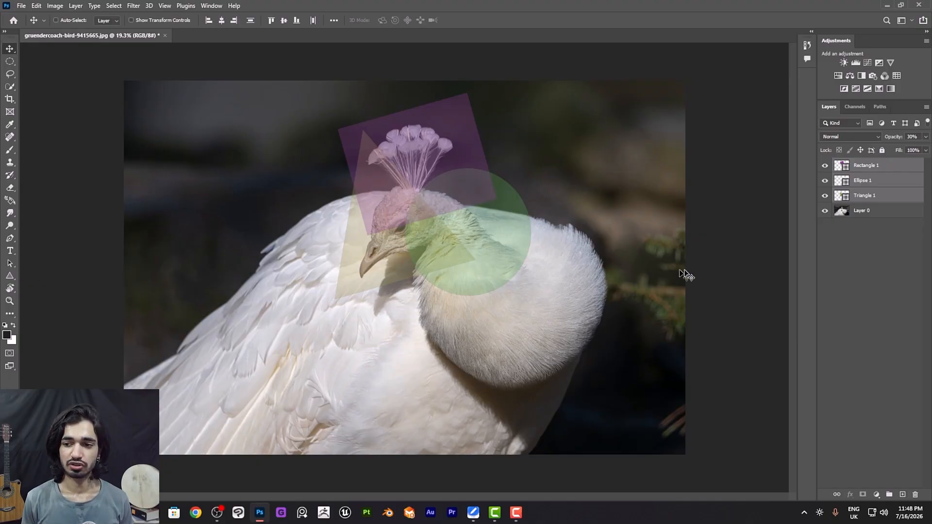
# - Select Layer 0 and examine the image's colour channels by hiding Red and Green, restore the RGB composite, and check the paths
pyautogui.click(844, 213)
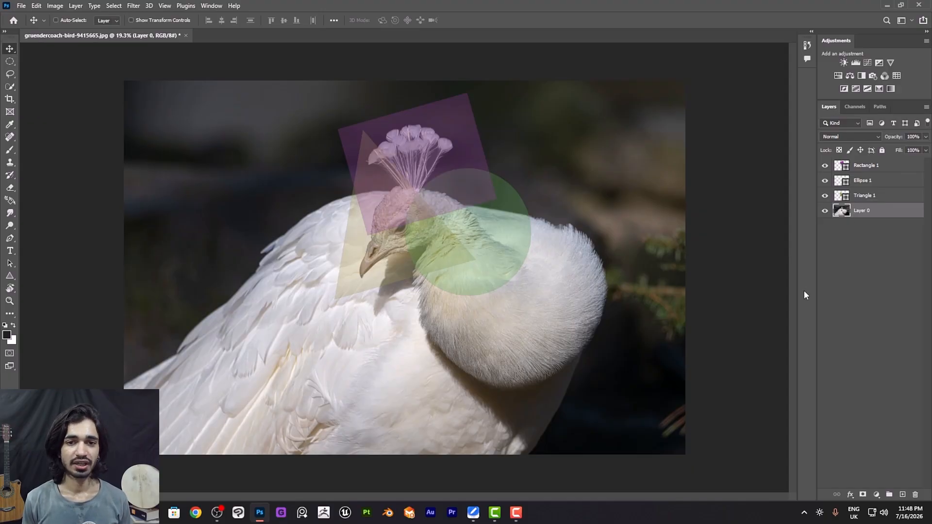
pyautogui.click(853, 108)
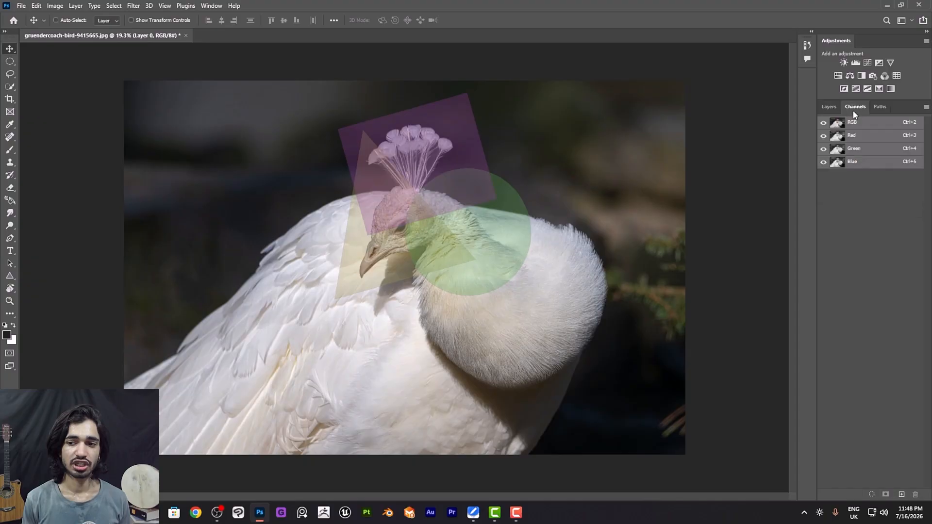
pyautogui.click(830, 108)
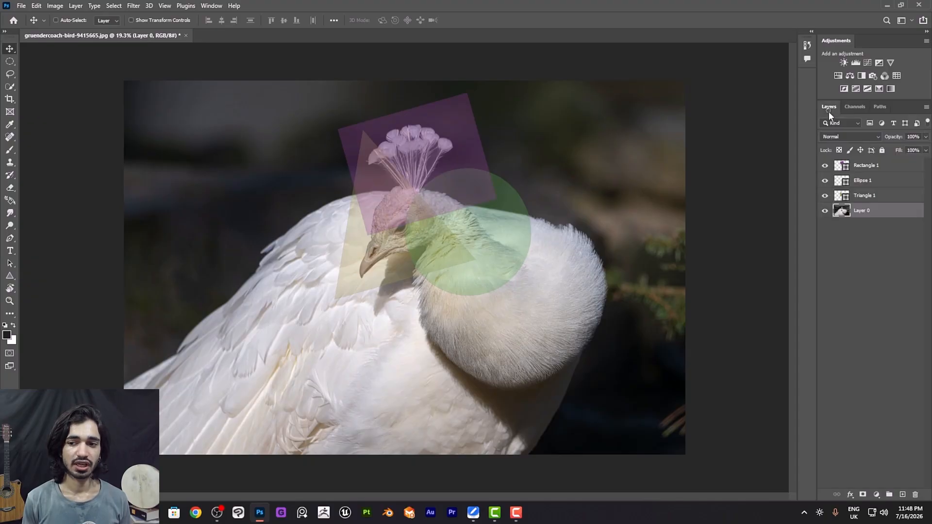
pyautogui.click(856, 110)
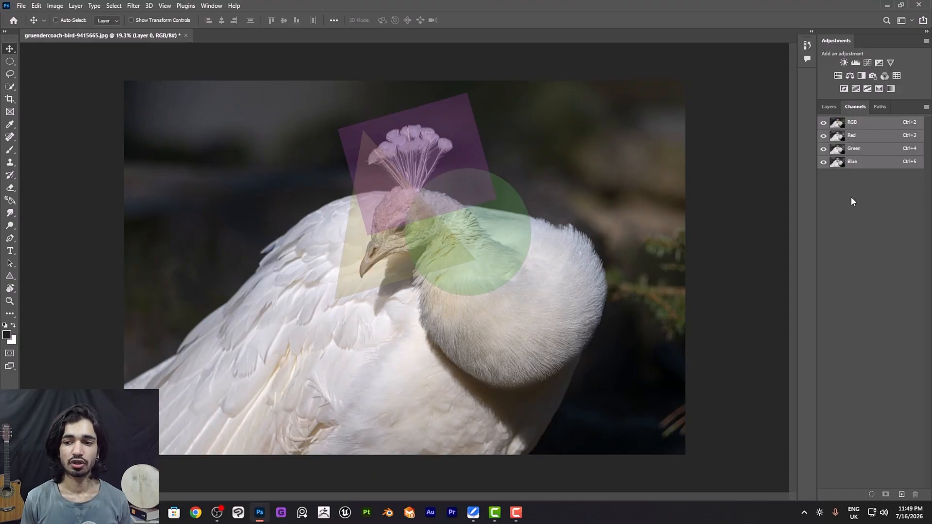
pyautogui.click(823, 136)
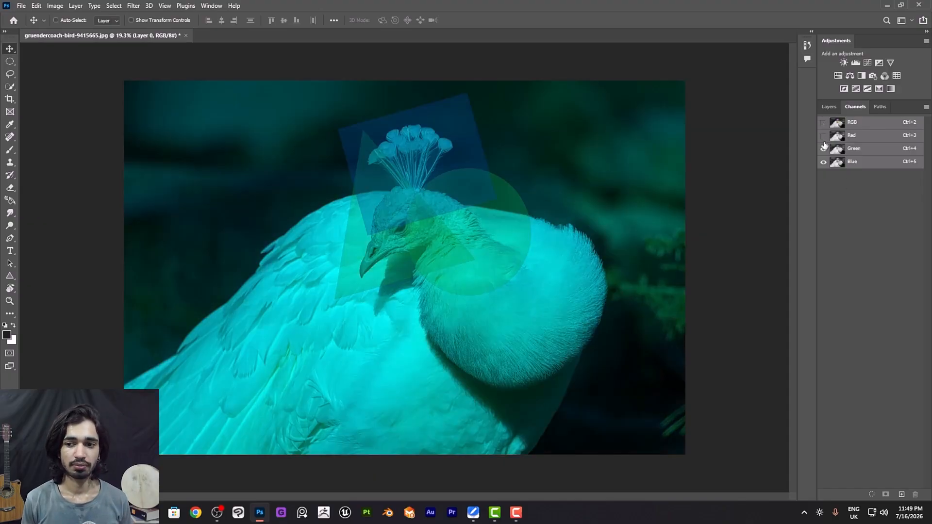
pyautogui.click(823, 149)
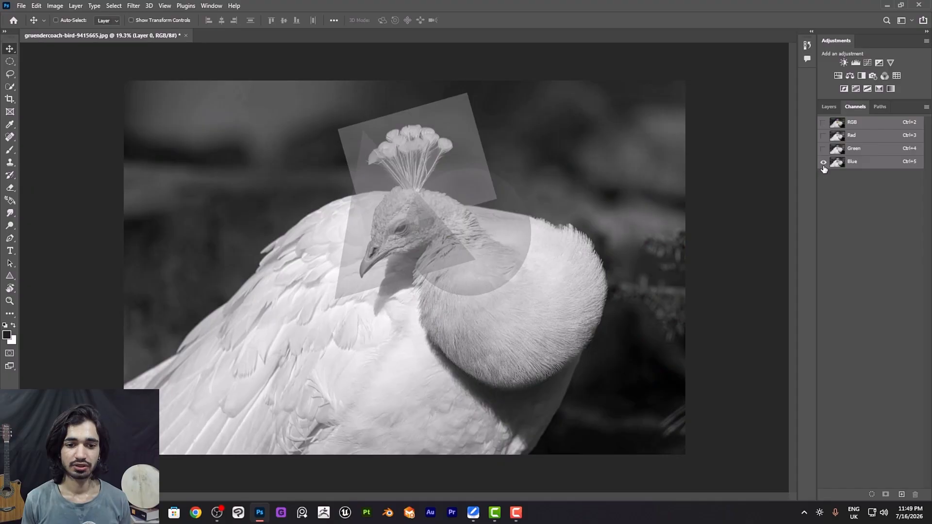
pyautogui.click(824, 123)
pyautogui.click(830, 109)
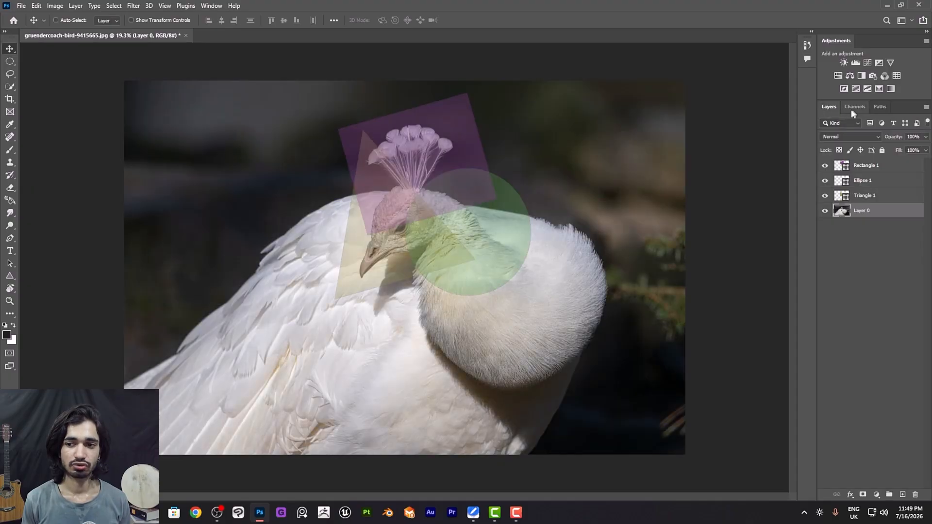
pyautogui.click(853, 108)
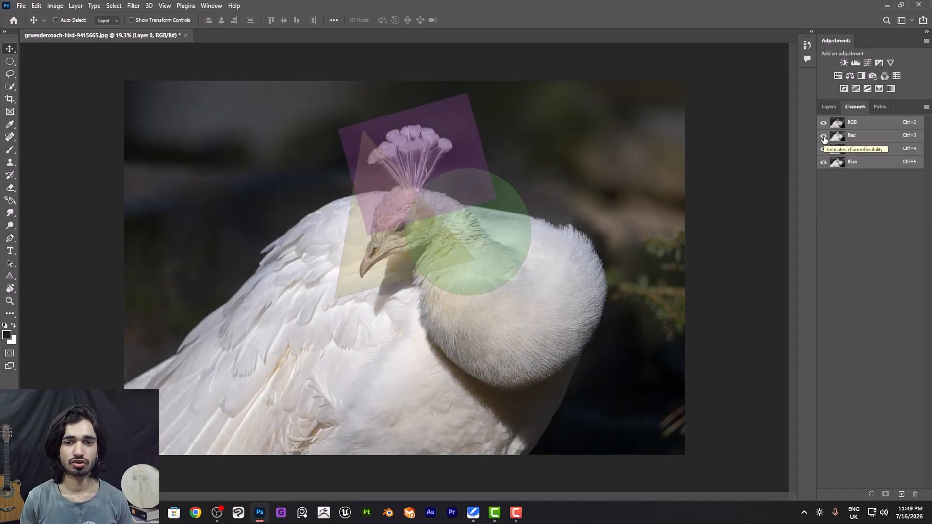
pyautogui.click(880, 106)
pyautogui.click(829, 107)
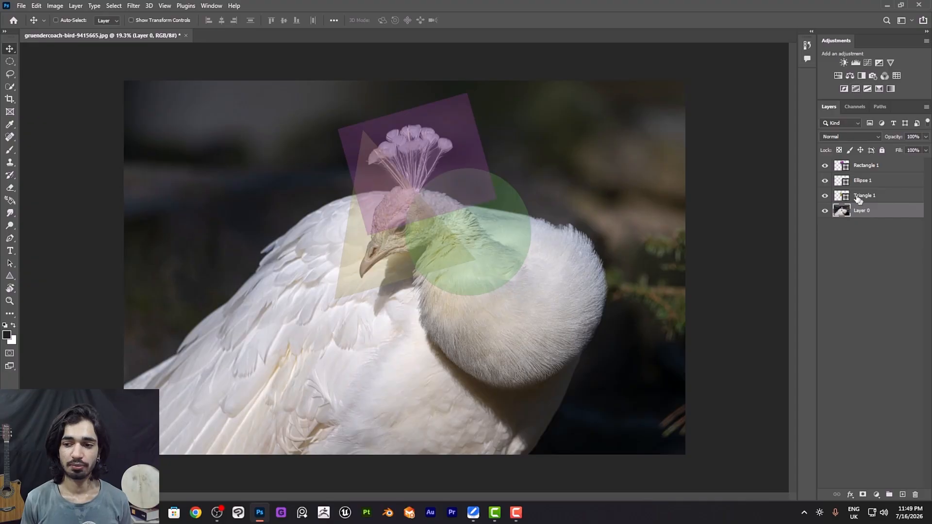
# - Add a Brightness/Contrast adjustment layer above Rectangle 1 and set its brightness to -122
pyautogui.click(846, 168)
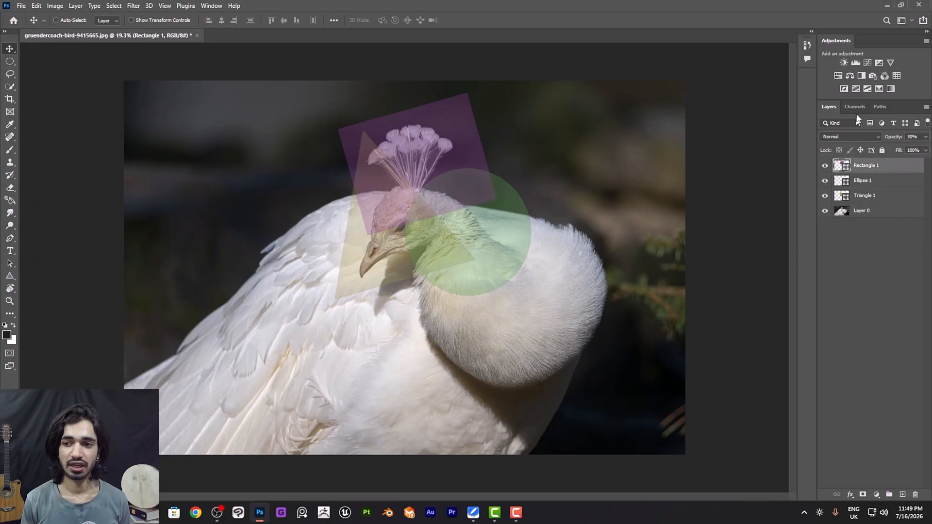
pyautogui.click(845, 63)
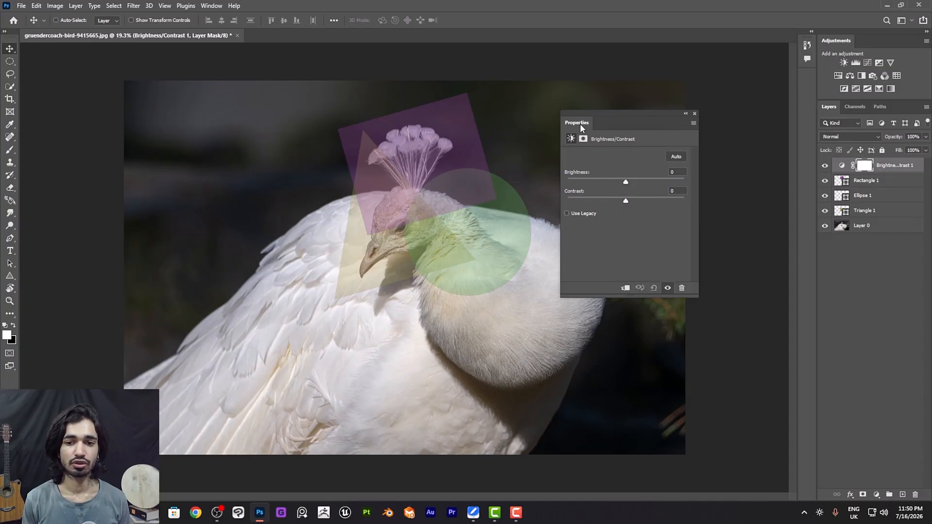
pyautogui.moveTo(580, 124); pyautogui.dragTo(628, 118)
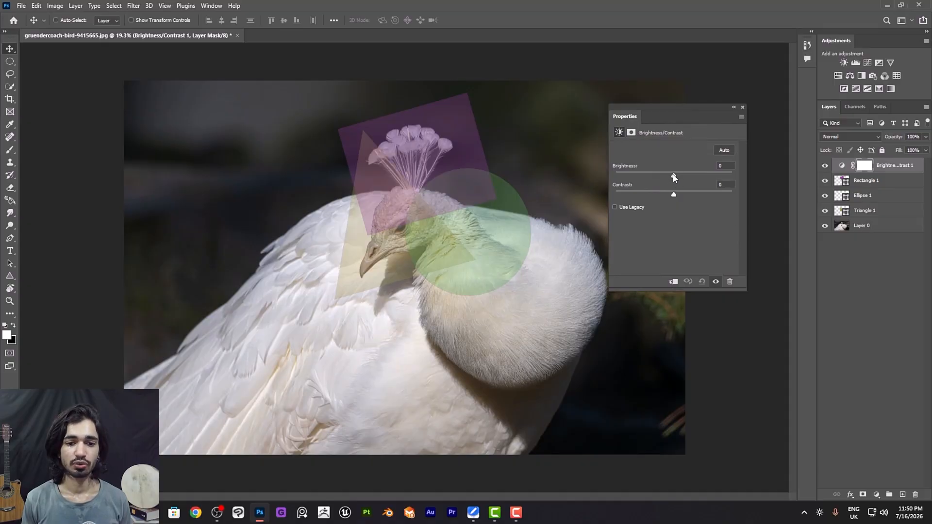
pyautogui.moveTo(666, 176); pyautogui.dragTo(625, 180)
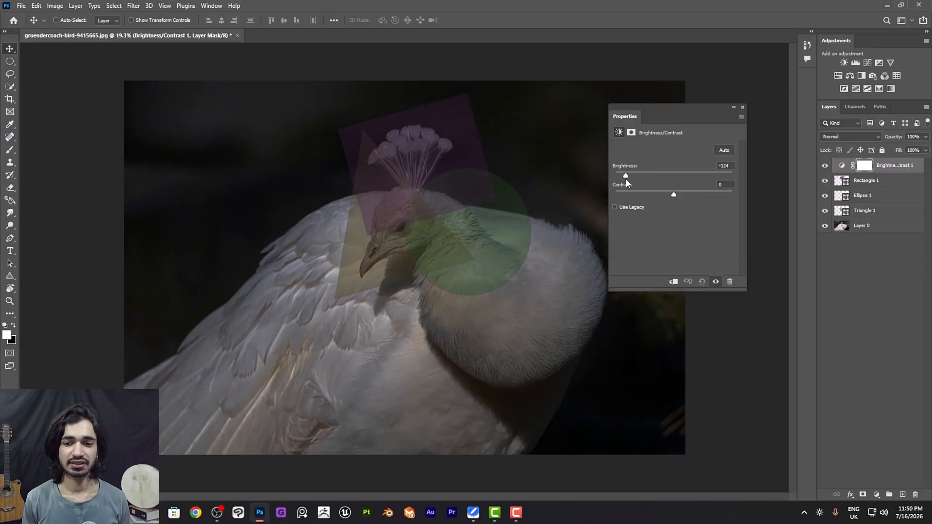
pyautogui.moveTo(627, 179); pyautogui.dragTo(627, 178)
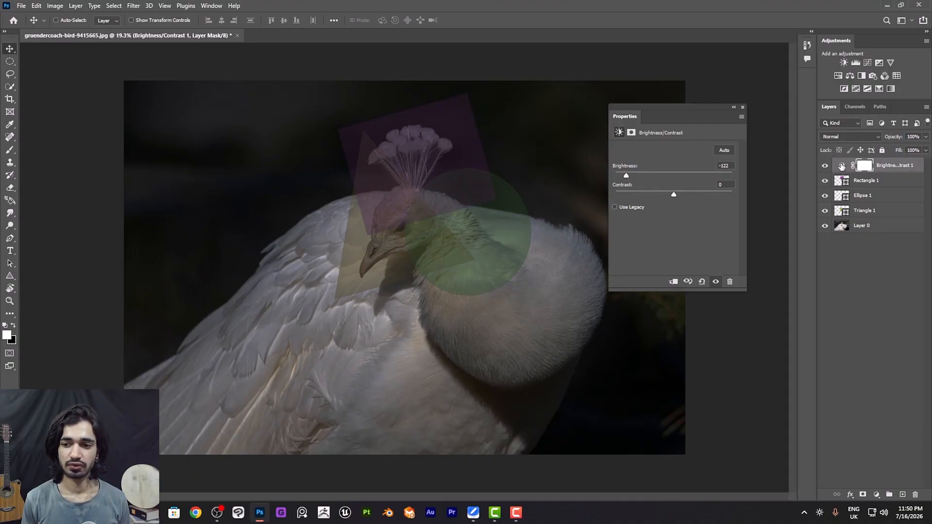
# - Compare the properties of the Brightness/Contrast adjustment, its layer mask and the Rectangle 1 shape layer
pyautogui.click(863, 169)
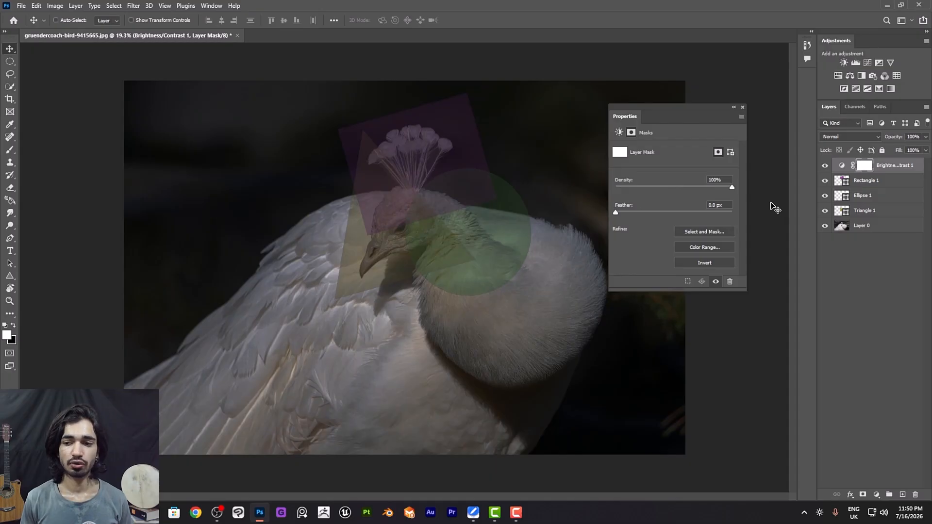
pyautogui.click(846, 169)
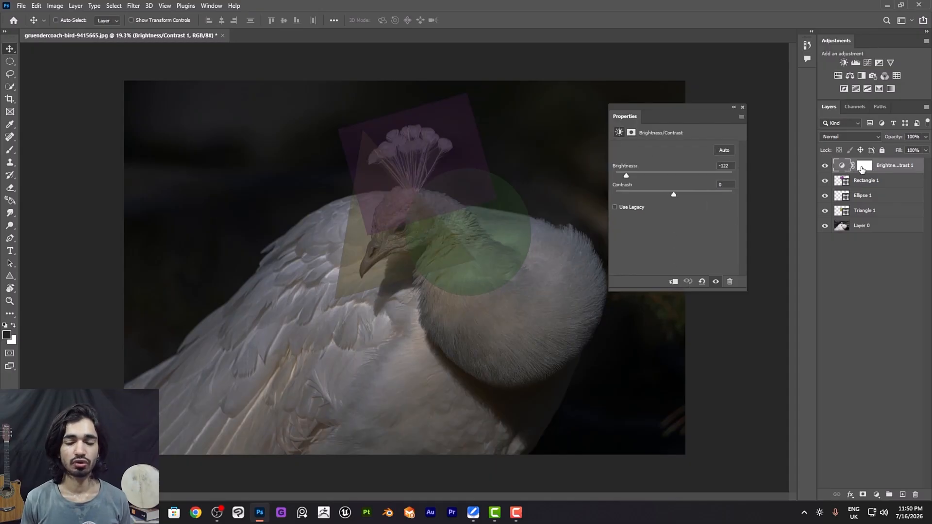
pyautogui.click(844, 184)
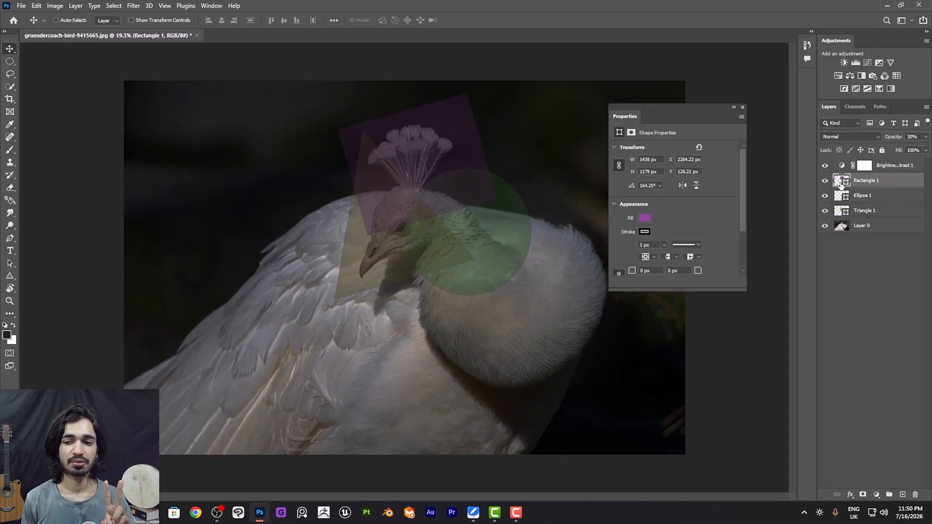
pyautogui.click(865, 171)
pyautogui.click(847, 167)
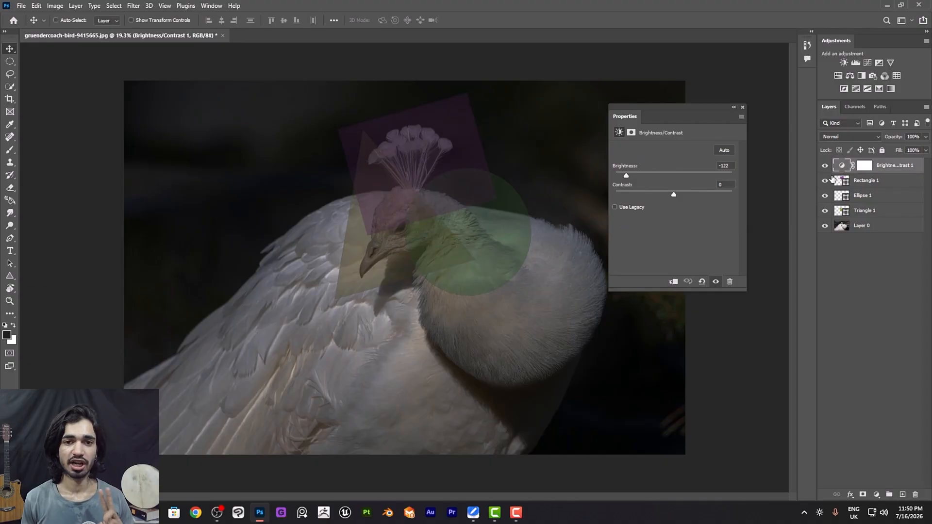
pyautogui.click(861, 169)
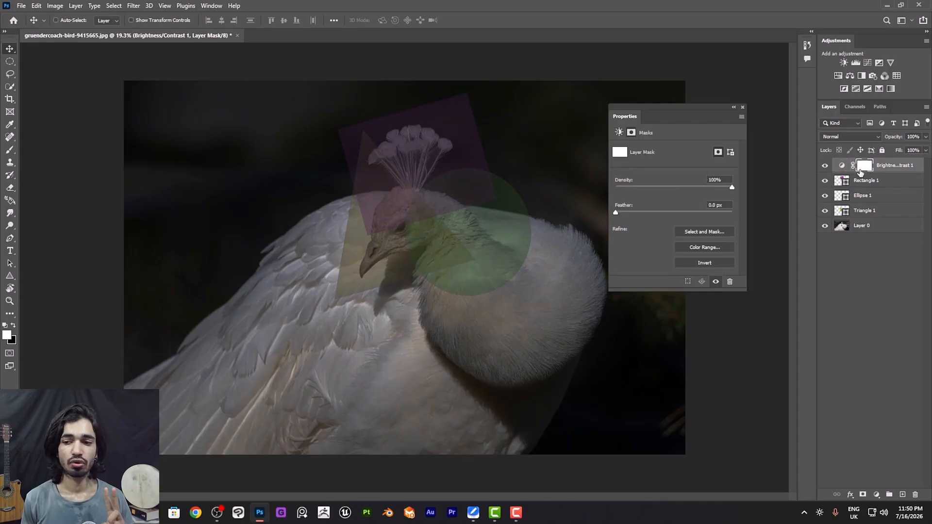
pyautogui.click(841, 170)
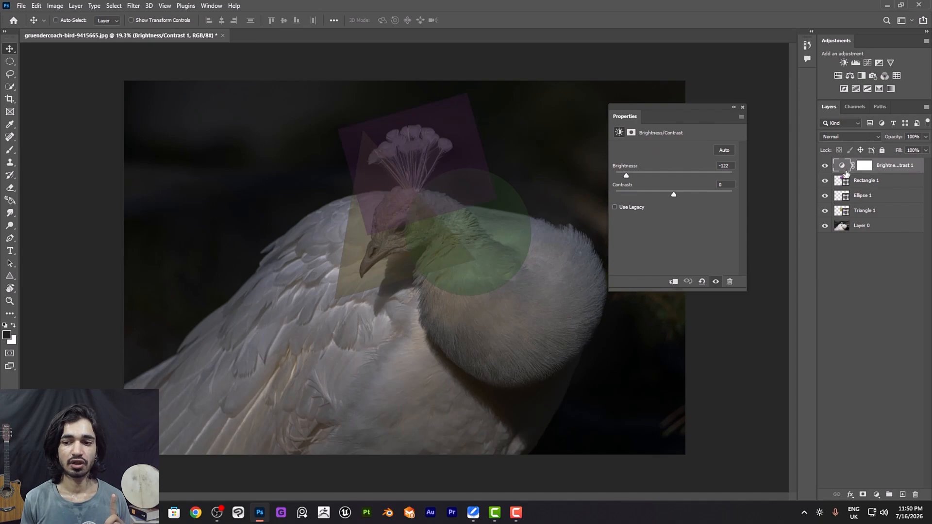
pyautogui.click(839, 179)
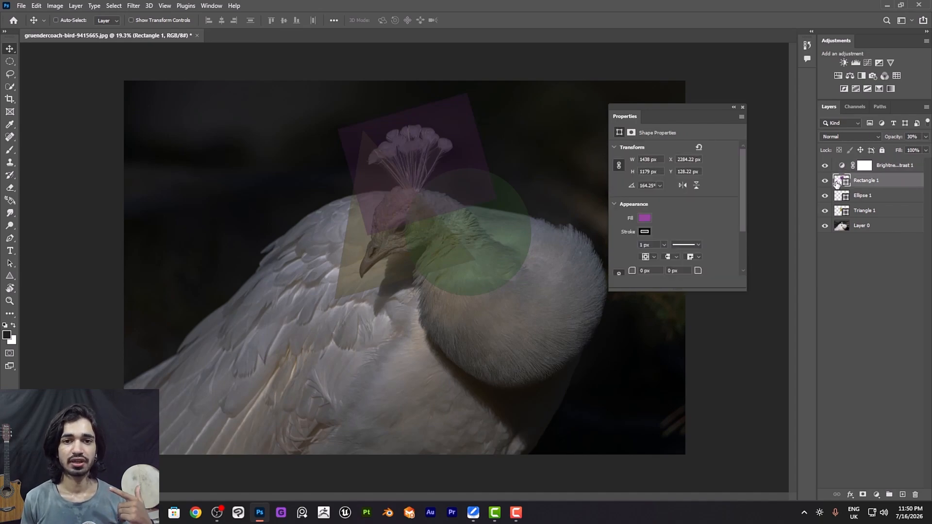
pyautogui.click(843, 169)
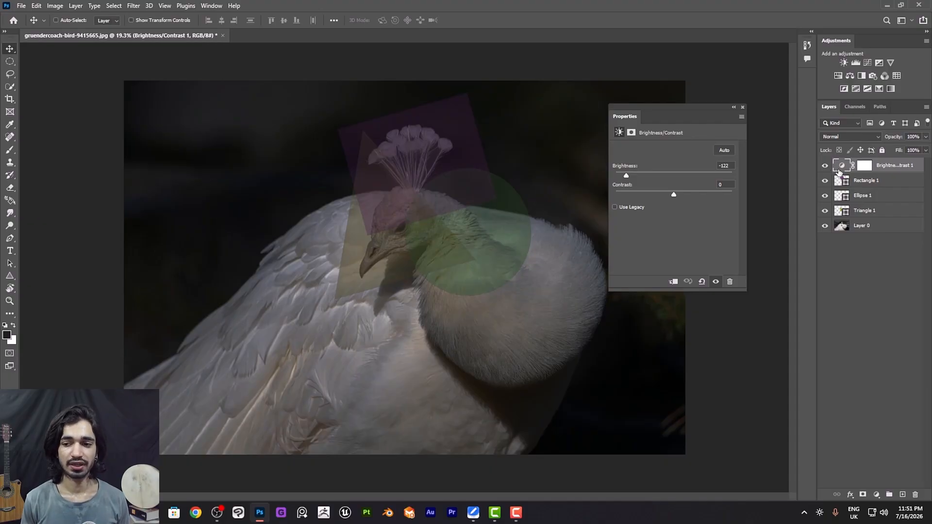
# - Move the Brightness/Contrast adjustment layer between Triangle 1 and Layer 0 so it darkens only the bird photo, and close its properties
pyautogui.moveTo(846, 168); pyautogui.dragTo(844, 221)
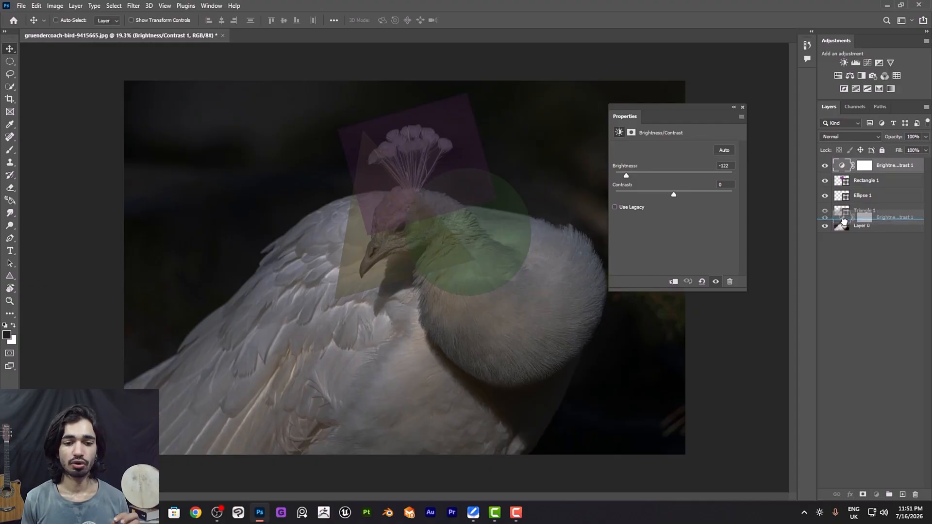
pyautogui.moveTo(844, 221); pyautogui.dragTo(844, 222)
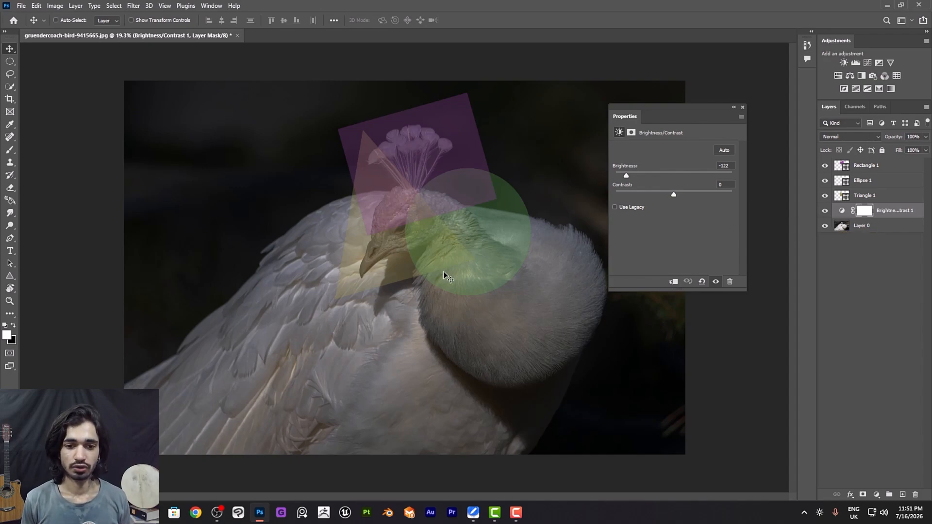
pyautogui.click(743, 107)
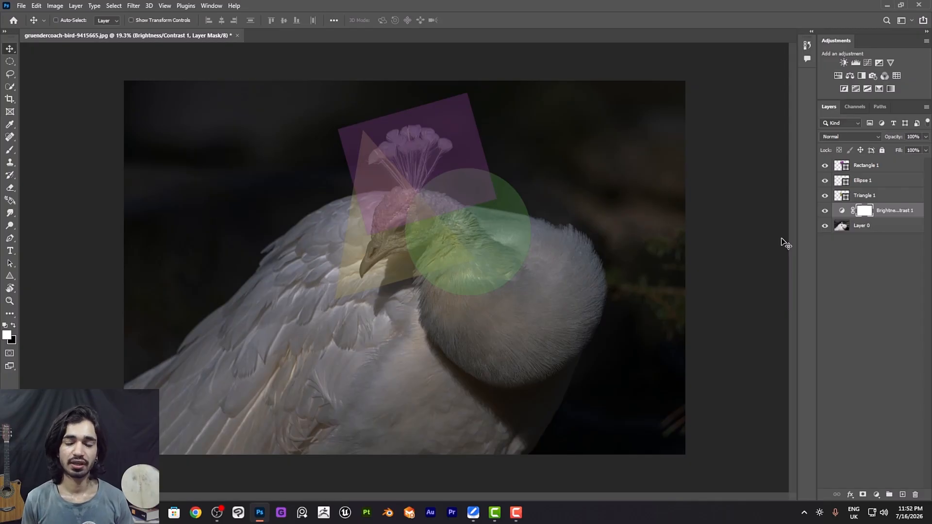
# - Show the document's edit history and enlarge its list to fit every recorded state
pyautogui.click(807, 45)
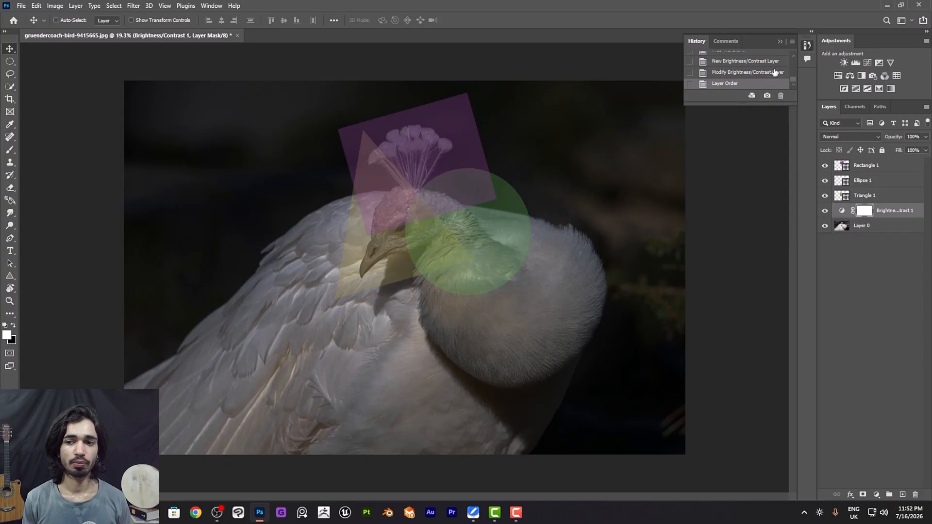
pyautogui.click(807, 46)
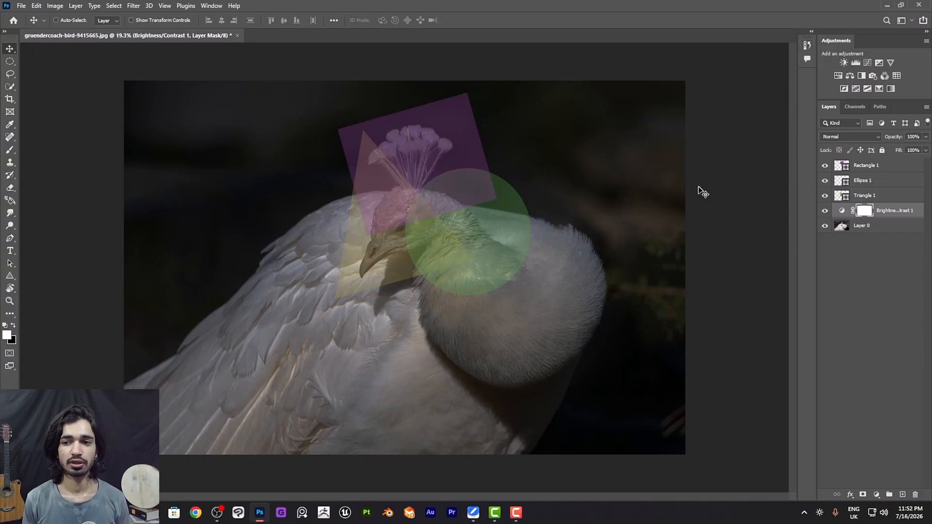
pyautogui.click(807, 47)
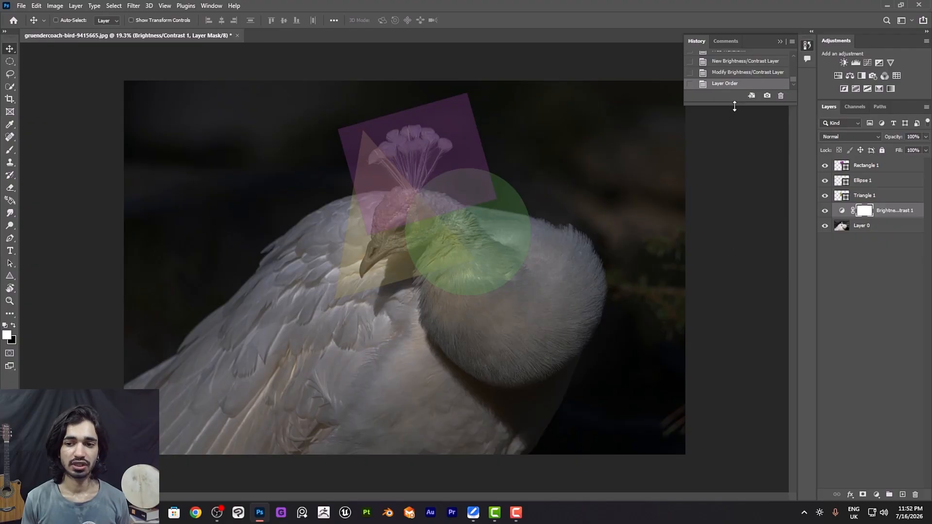
pyautogui.moveTo(733, 101); pyautogui.dragTo(711, 341)
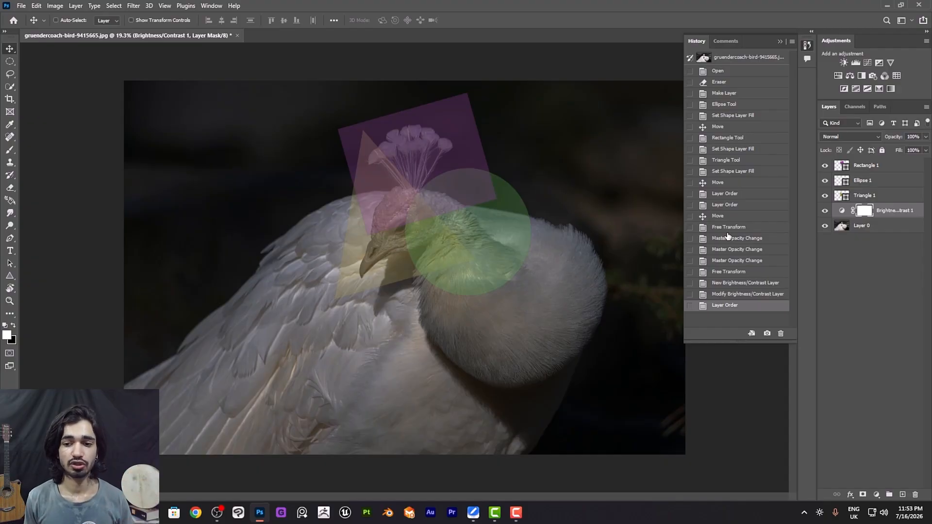
# - Step back through the Triangle Tool, Rectangle Tool and Ellipse Tool history states, and return to the latest Layer Order state
pyautogui.click(725, 162)
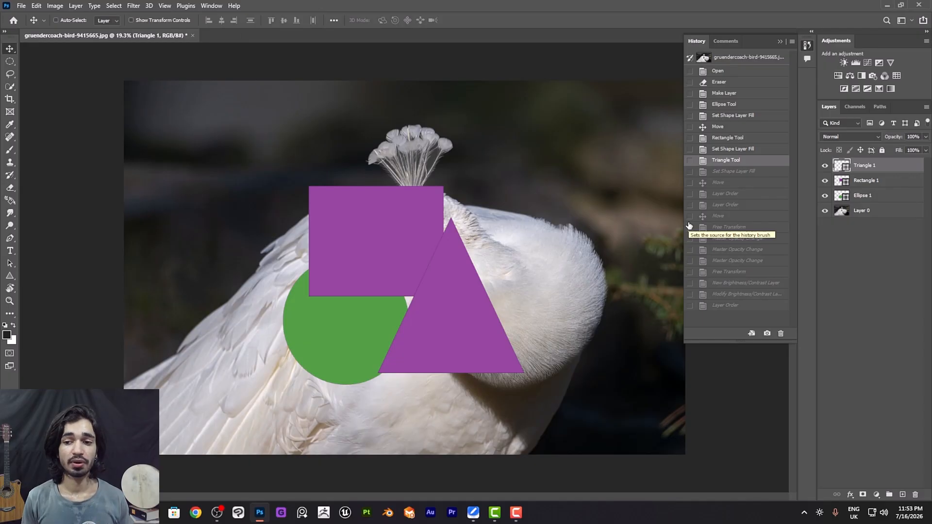
pyautogui.click(722, 140)
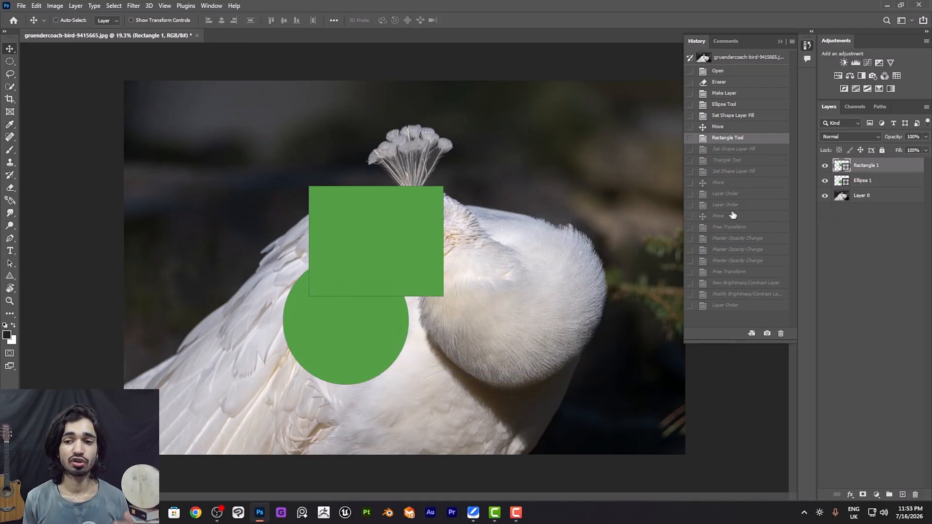
pyautogui.click(722, 106)
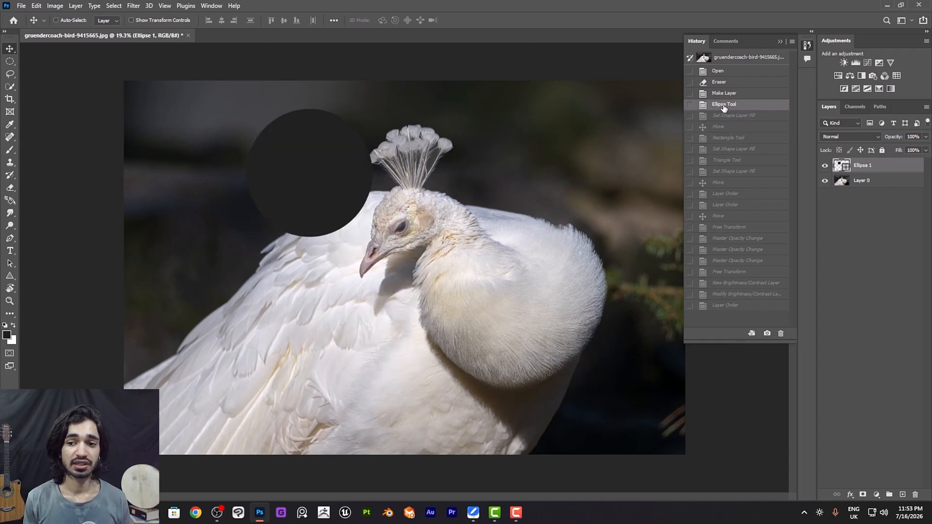
pyautogui.click(807, 46)
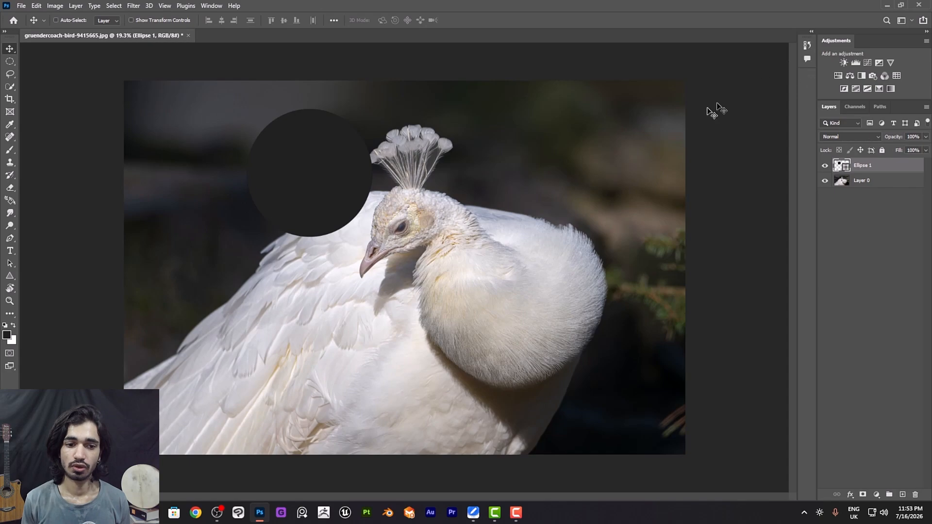
pyautogui.click(807, 45)
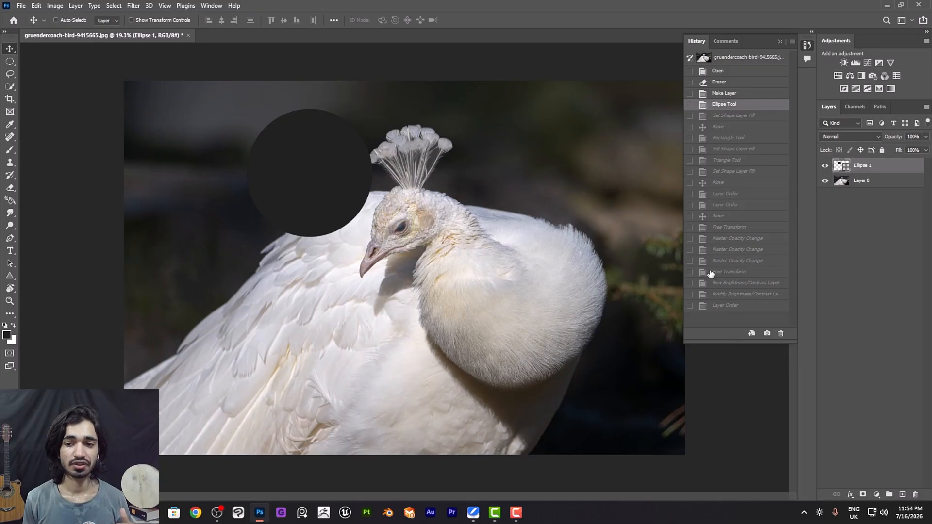
pyautogui.click(723, 305)
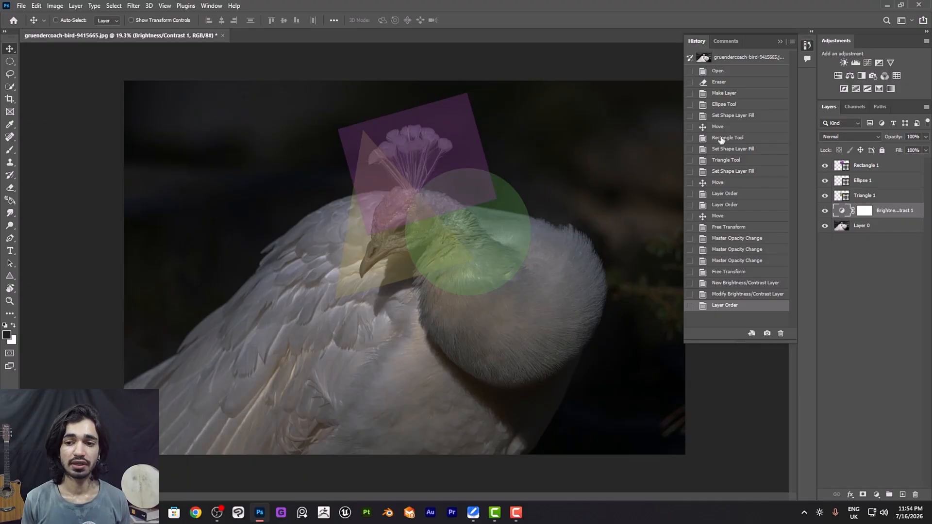
# - Revert the document to the Ellipse Tool history state and draw a triangle about 1126 × 1220 px over the bird's body
pyautogui.click(718, 105)
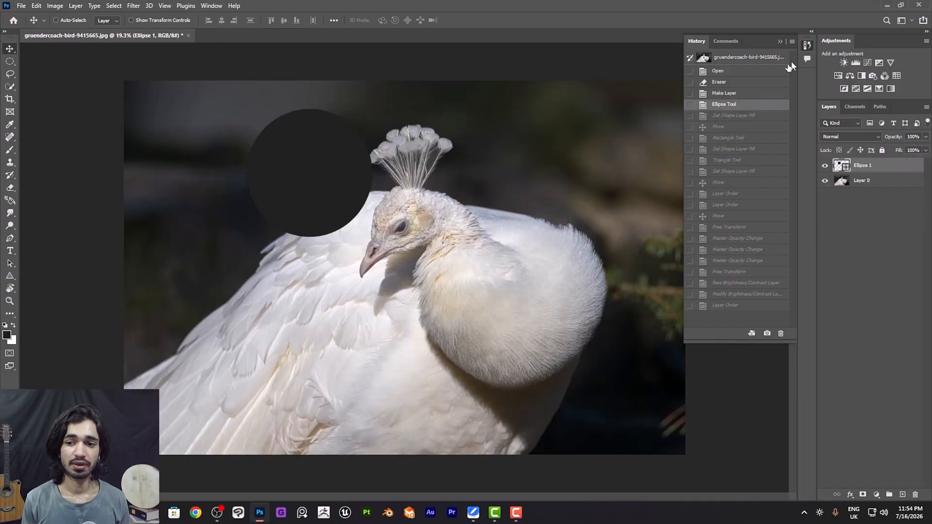
pyautogui.click(807, 44)
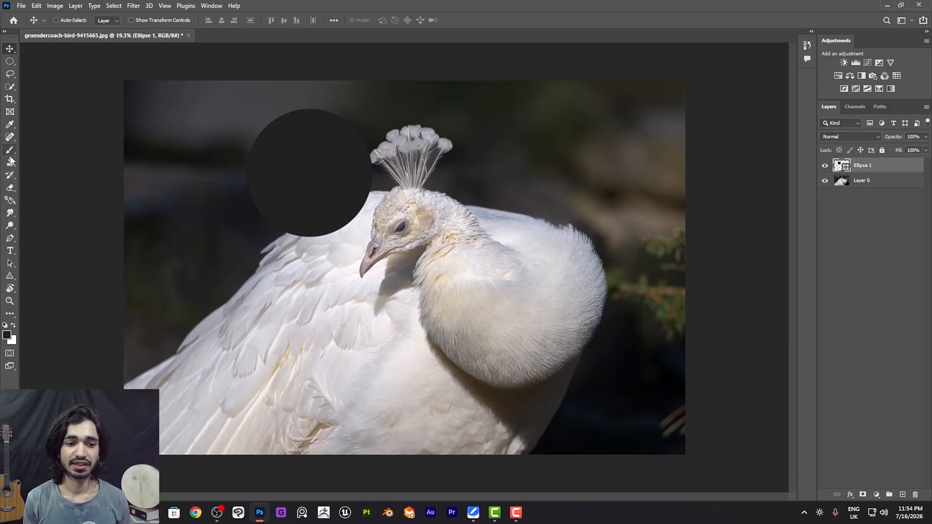
pyautogui.click(10, 276)
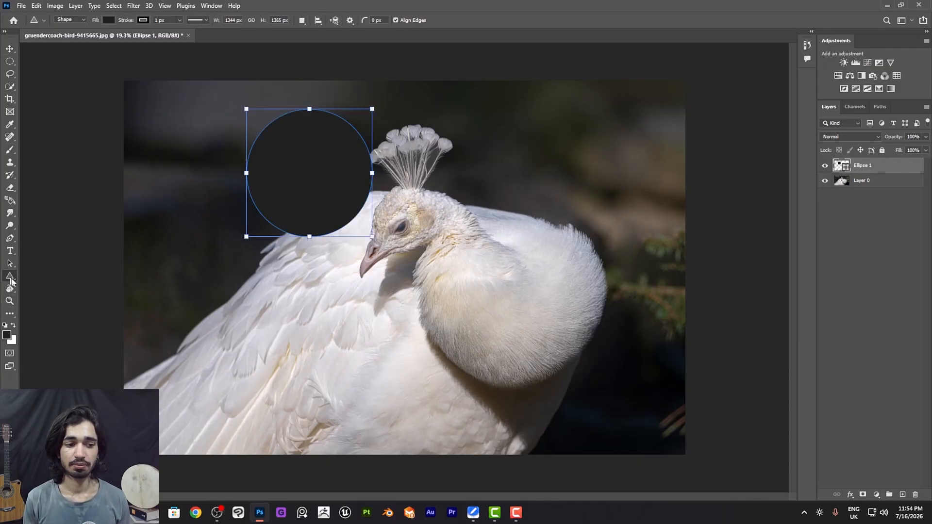
pyautogui.moveTo(462, 186); pyautogui.dragTo(567, 299)
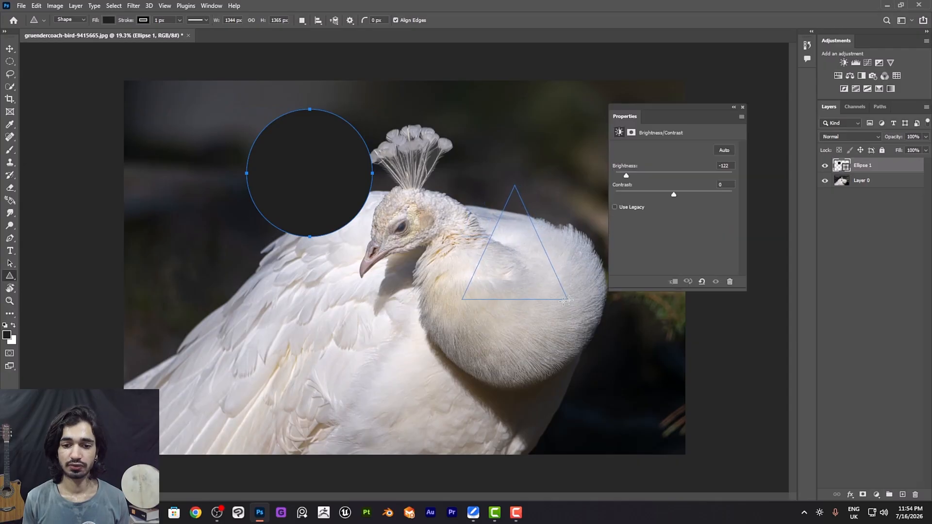
pyautogui.click(742, 107)
pyautogui.press('Return')
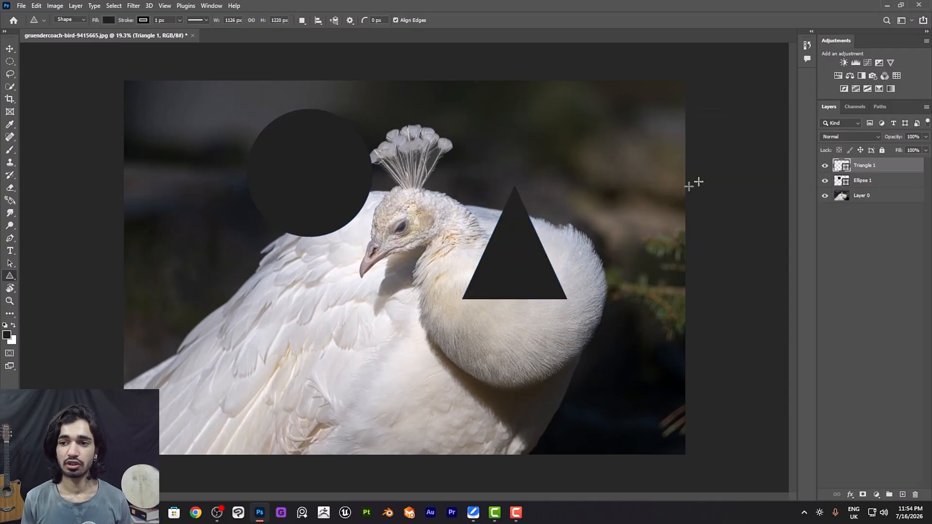
# - Compare the Ellipse Tool and Triangle Tool states in the history, return to the triangle state and close the history
pyautogui.click(808, 45)
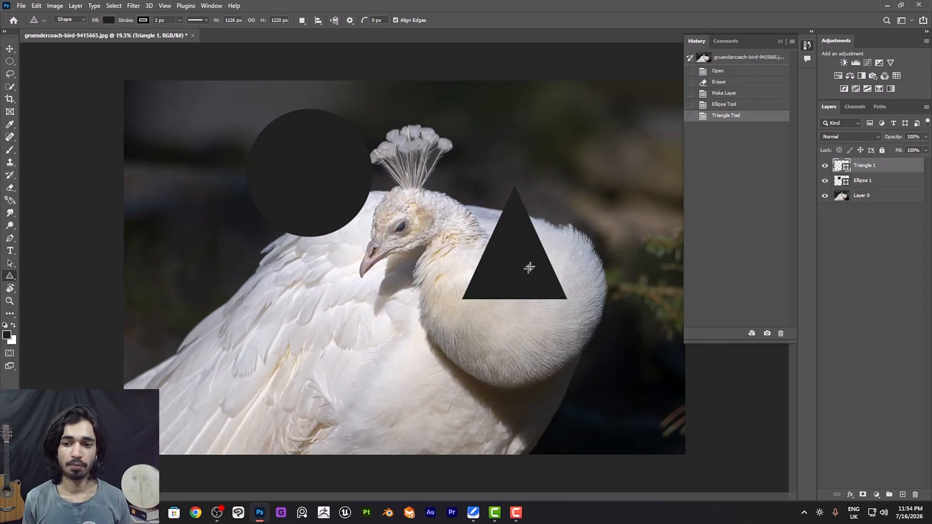
pyautogui.click(720, 105)
pyautogui.click(721, 116)
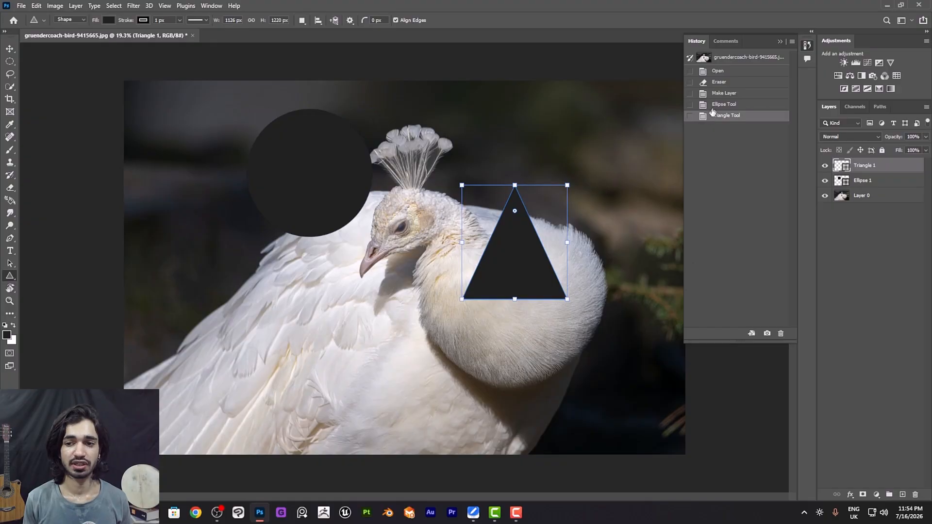
pyautogui.click(807, 47)
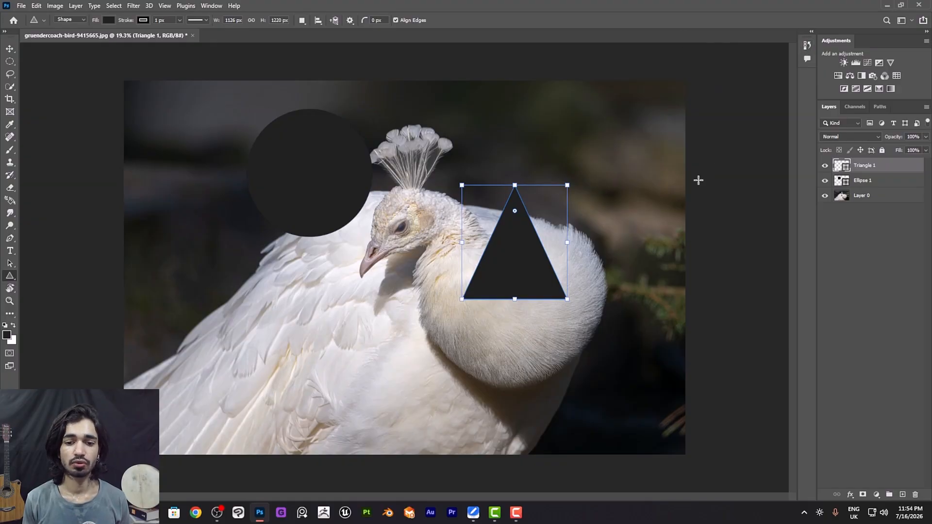
pyautogui.hotkey('ctrl', 'z')
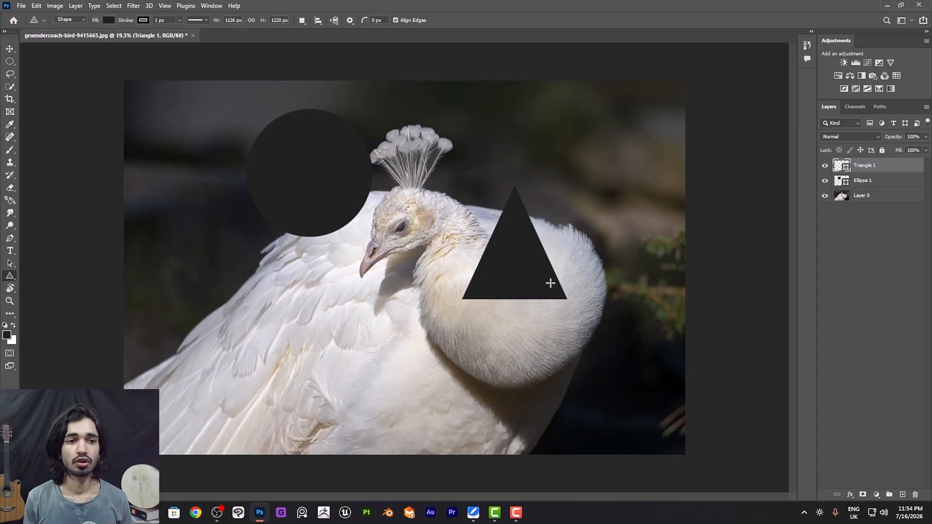
# - Show the Navigator, zoom in to about 438%, and examine the bird's eye and crest feathers up close
pyautogui.click(210, 7)
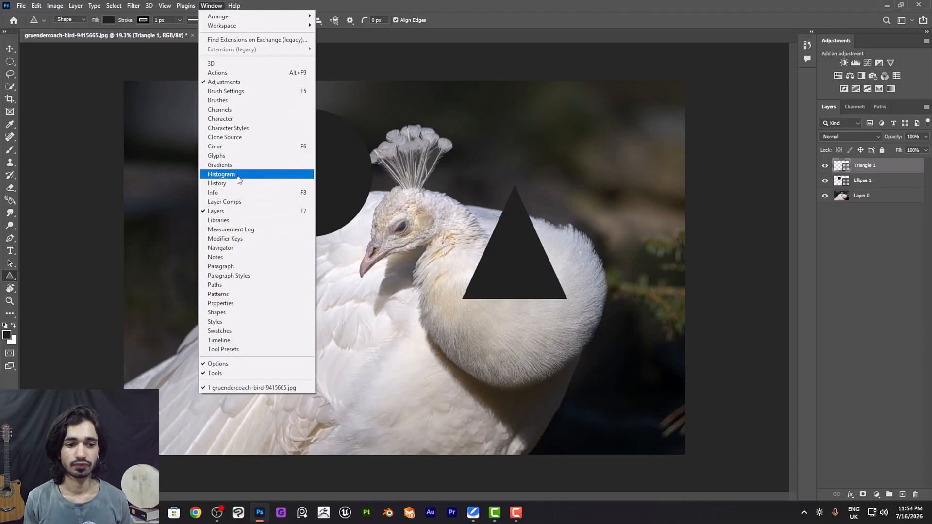
pyautogui.click(229, 251)
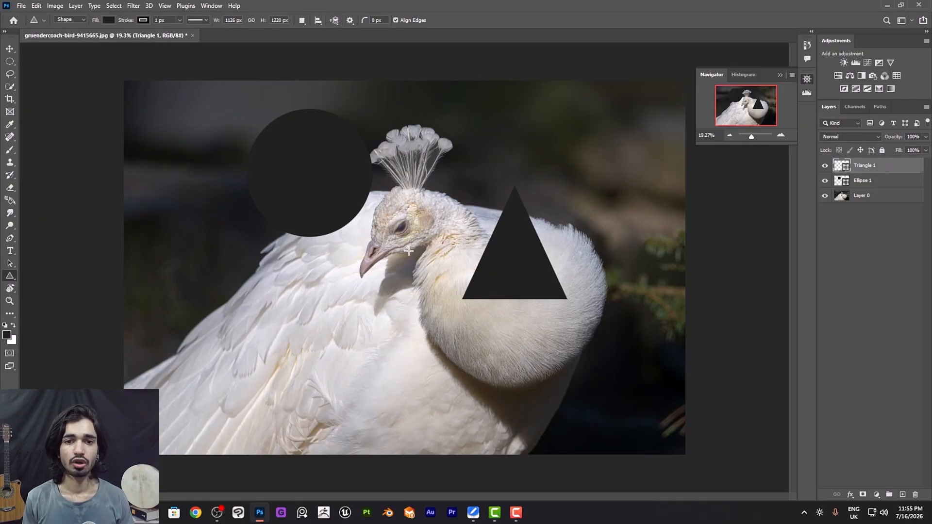
pyautogui.moveTo(411, 249); pyautogui.dragTo(522, 265)
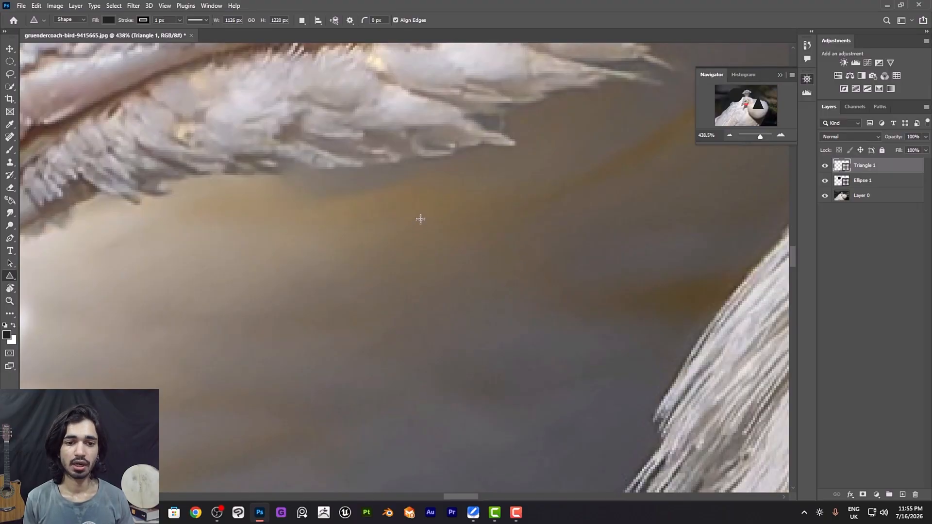
pyautogui.moveTo(343, 94); pyautogui.dragTo(323, 333)
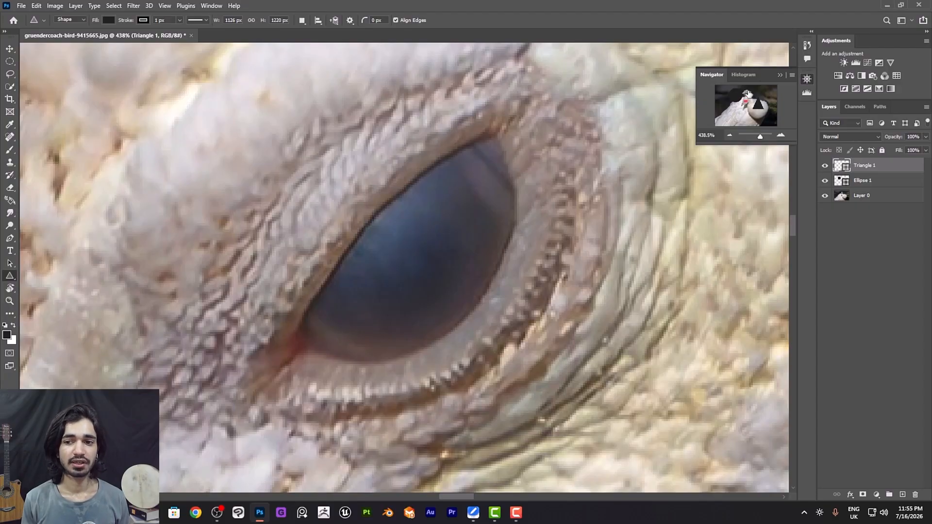
pyautogui.click(749, 97)
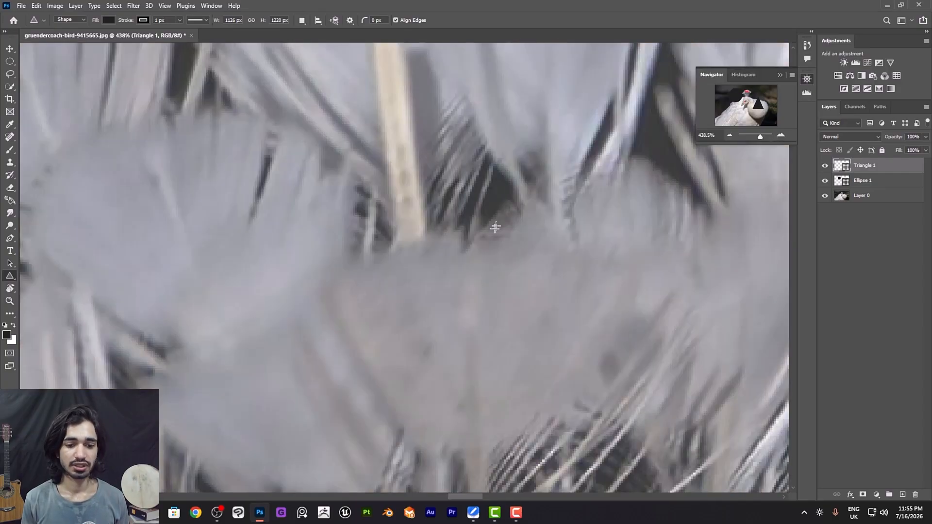
# - Zoom out to about 90% and use the Navigator preview to examine the wing feathers and the bird's head
pyautogui.scroll(5, 497, 236)
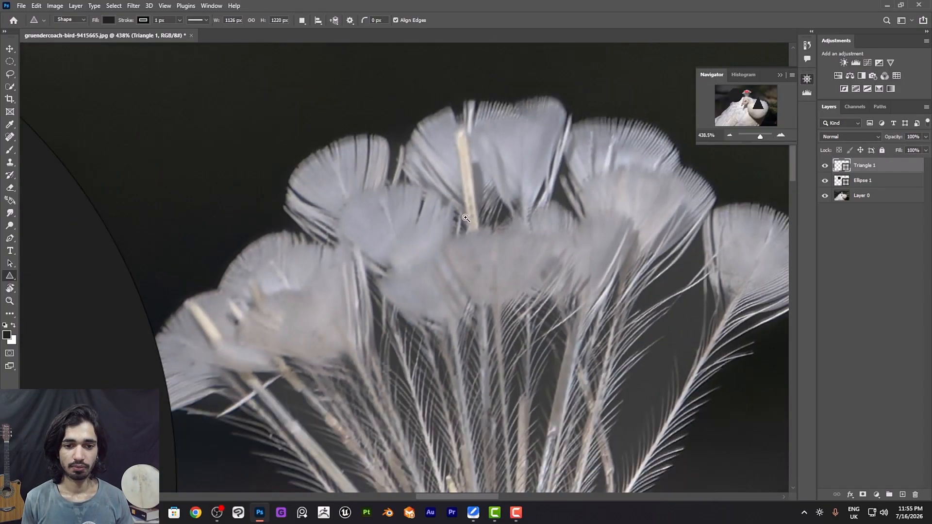
pyautogui.scroll(-10, 479, 220)
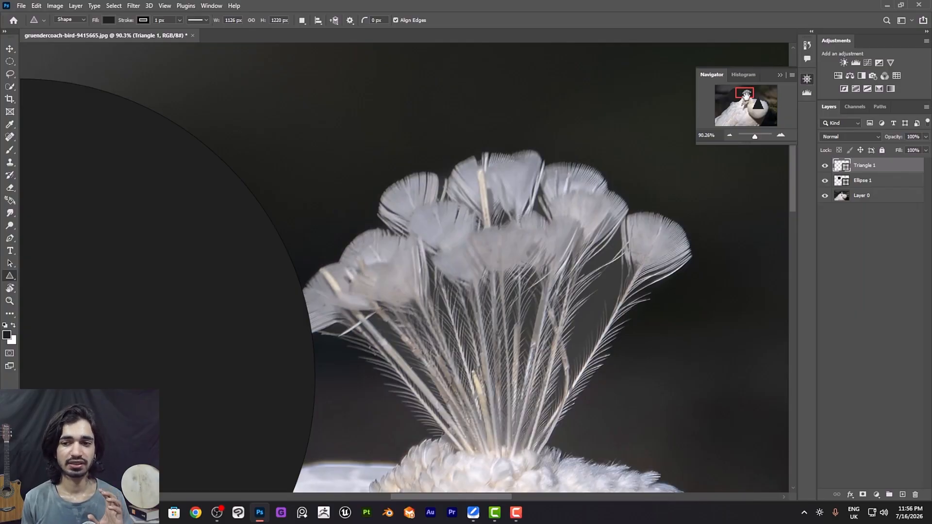
pyautogui.moveTo(745, 92); pyautogui.dragTo(729, 111)
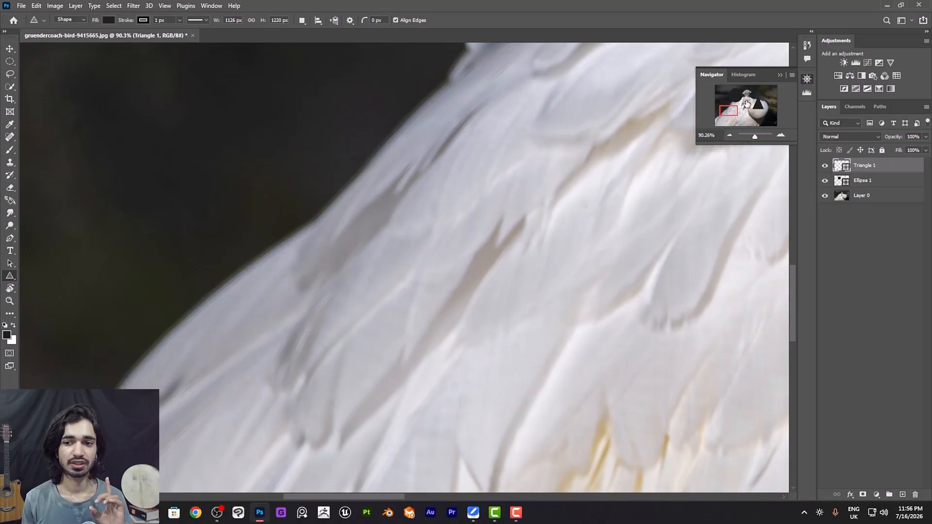
pyautogui.click(749, 104)
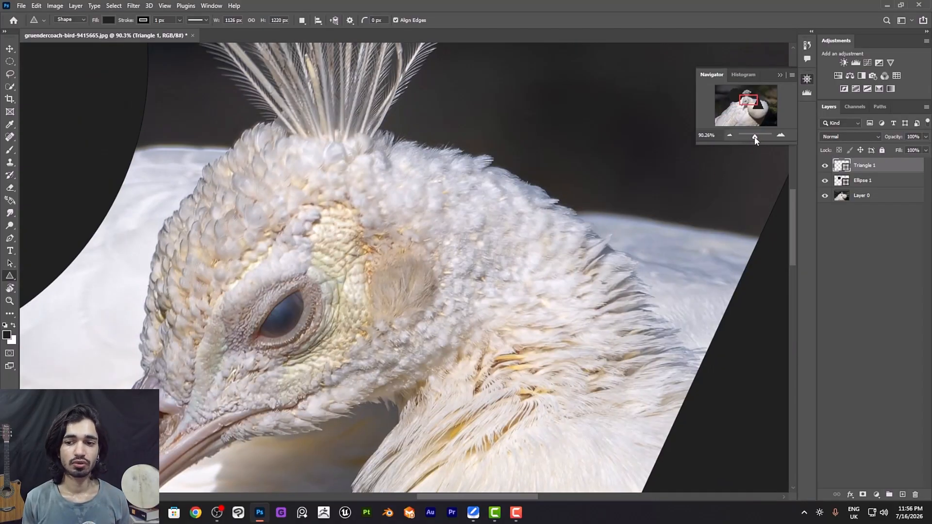
# - Try the Navigator's zoom slider and zoom steps on the bird's head, going between 50% and 200%
pyautogui.moveTo(755, 139)
pyautogui.mouseDown()
pyautogui.moveTo(763, 140)
pyautogui.moveTo(756, 140)
pyautogui.mouseUp()
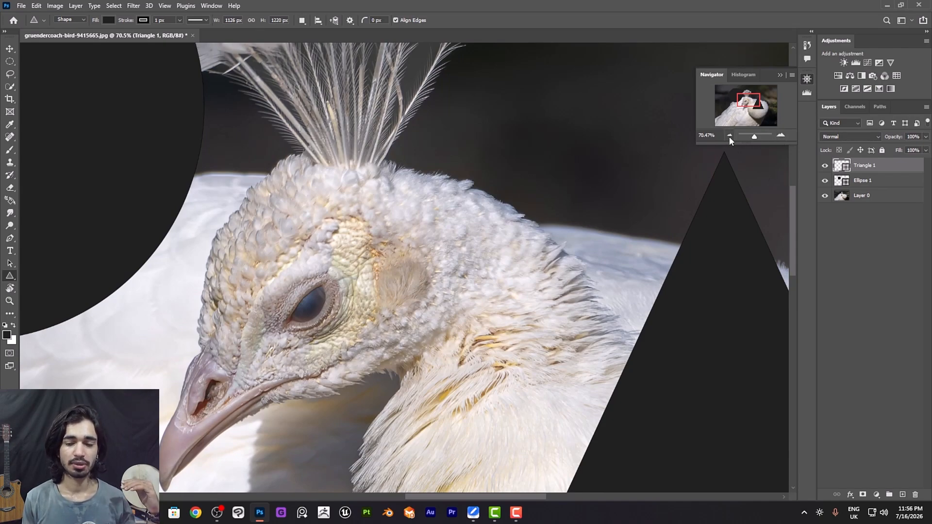
pyautogui.click(780, 135)
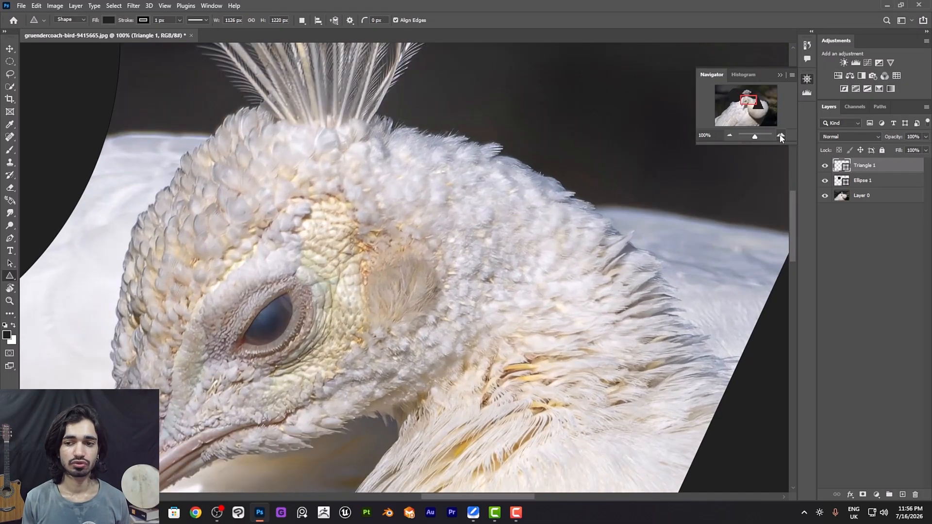
pyautogui.click(780, 136)
pyautogui.click(730, 135)
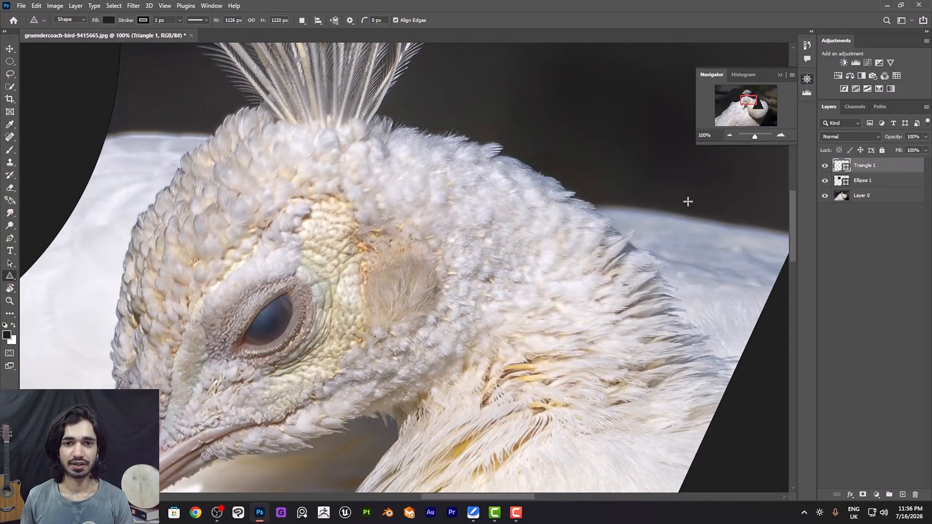
pyautogui.click(781, 135)
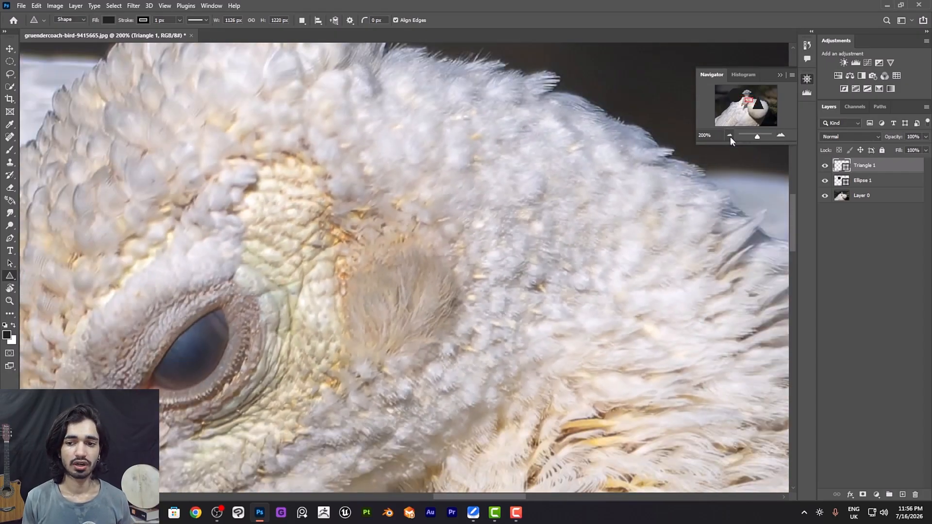
pyautogui.click(730, 136)
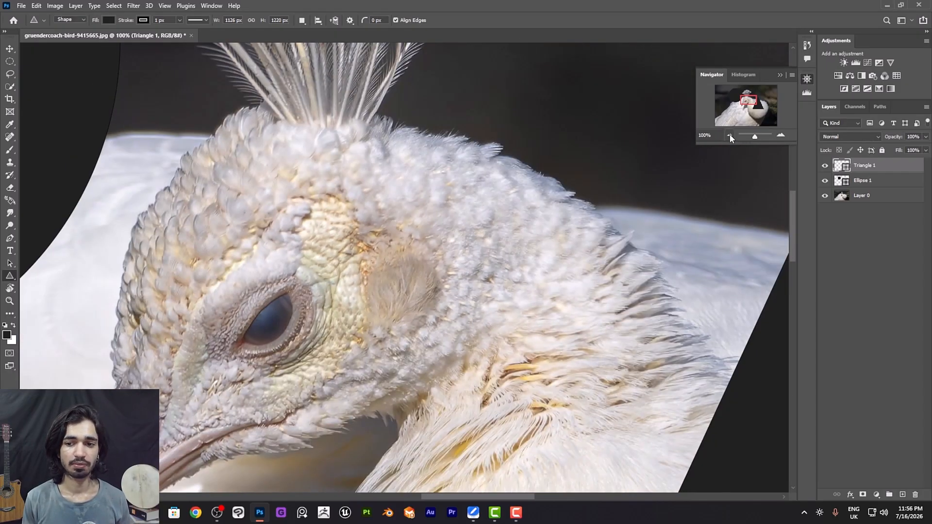
pyautogui.click(730, 136)
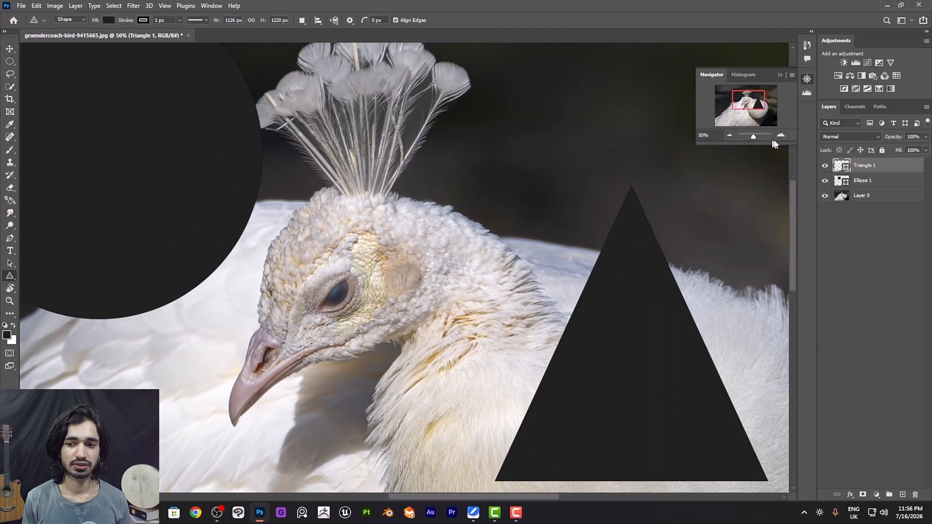
pyautogui.click(781, 135)
pyautogui.click(730, 136)
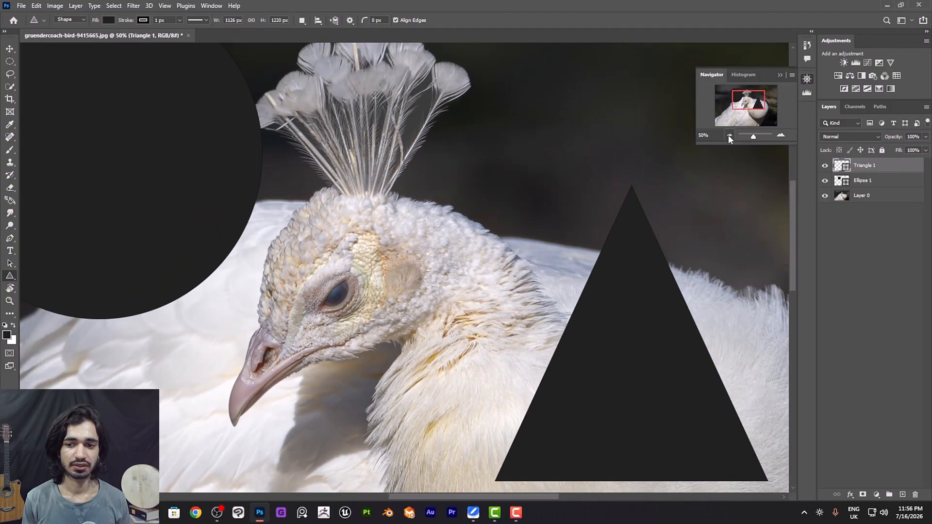
# - Zoom out to 12.5% with the Navigator, zoom in to 300%, and close the Navigator
pyautogui.click(729, 135)
pyautogui.click(730, 135)
pyautogui.click(730, 136)
pyautogui.click(729, 136)
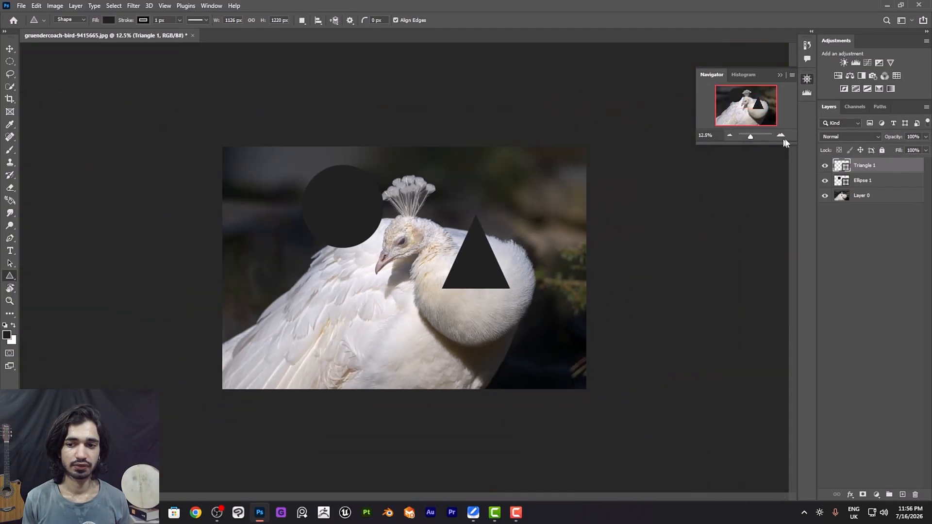
pyautogui.click(781, 136)
pyautogui.click(781, 136)
pyautogui.click(781, 136)
pyautogui.click(781, 135)
pyautogui.click(781, 136)
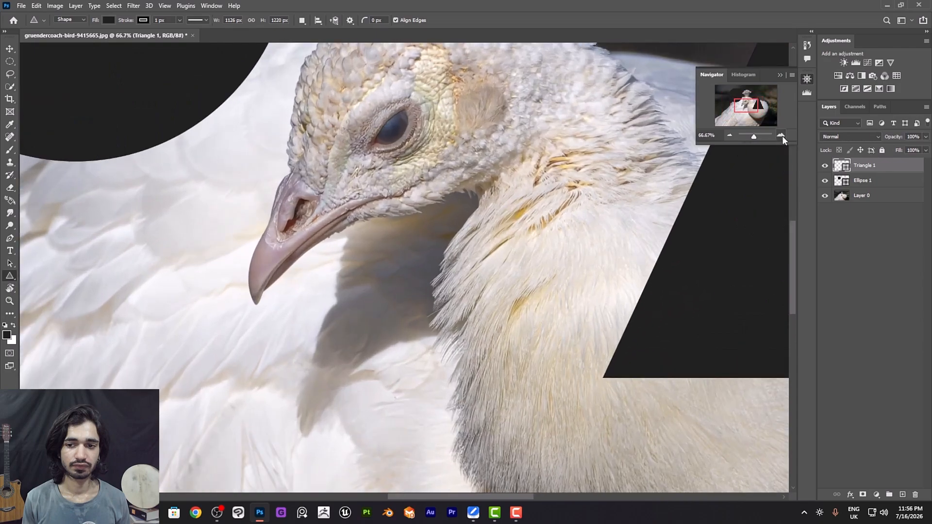
pyautogui.click(781, 136)
pyautogui.click(780, 135)
pyautogui.click(780, 135)
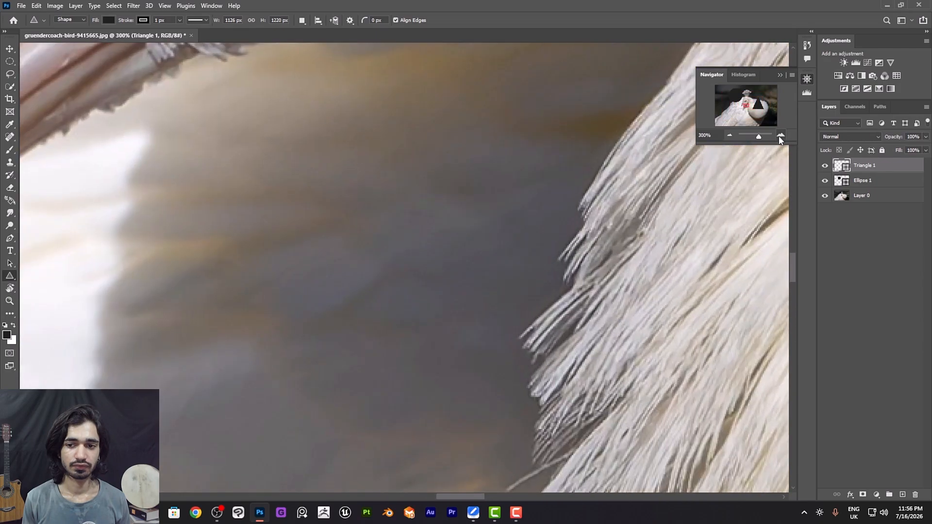
pyautogui.click(807, 81)
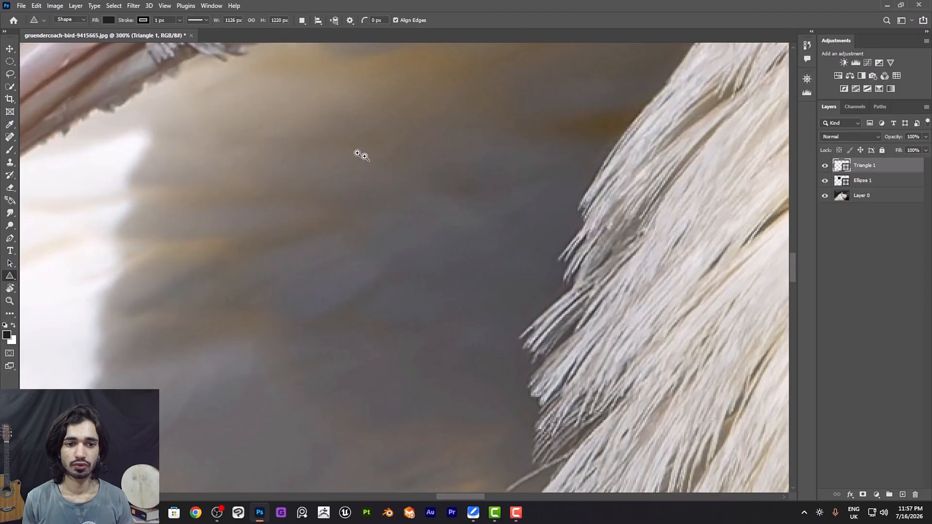
# - Show the Histogram for the whole bird image and select the triangle, ellipse and bird photo layers in turn
pyautogui.moveTo(362, 155); pyautogui.dragTo(326, 175)
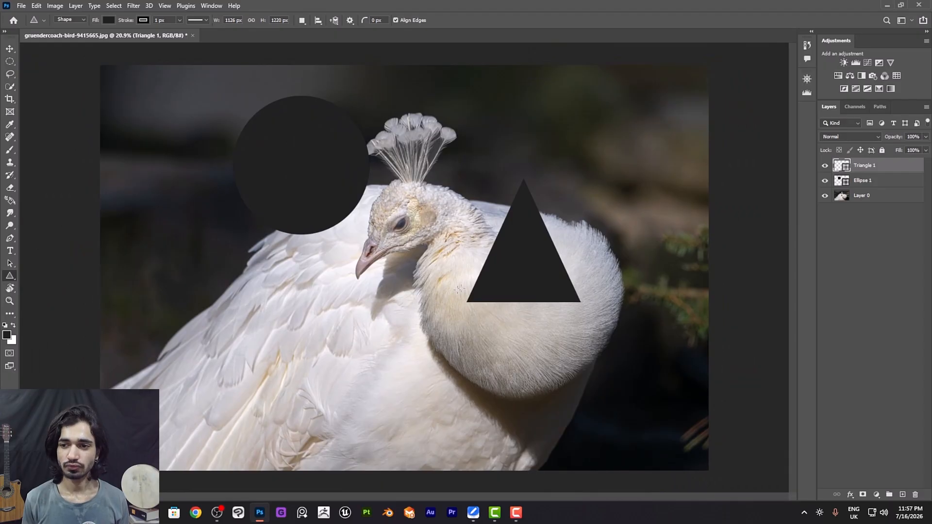
pyautogui.click(810, 92)
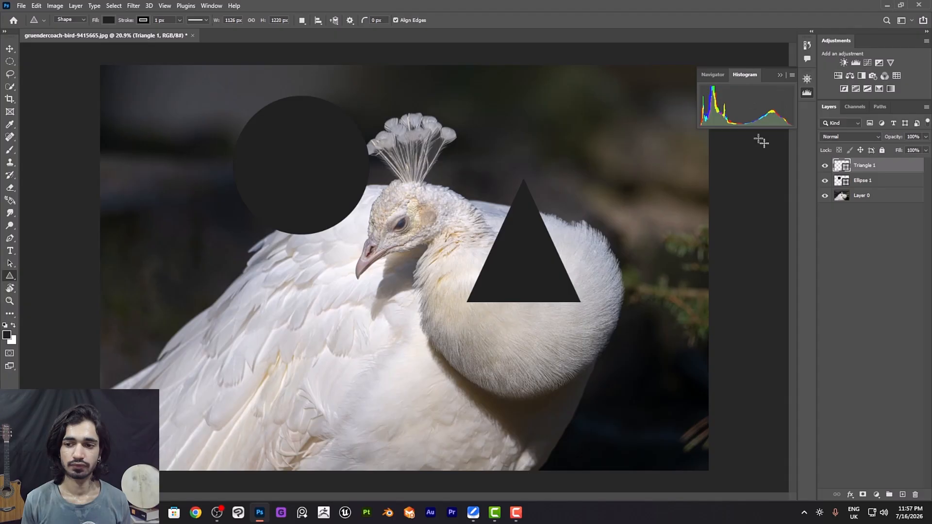
pyautogui.click(842, 181)
pyautogui.click(841, 197)
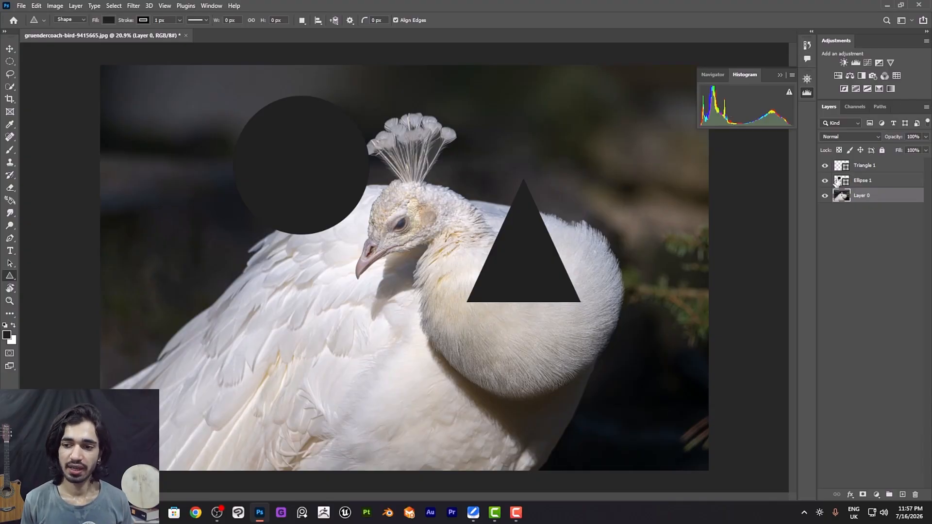
pyautogui.click(843, 170)
pyautogui.click(841, 183)
pyautogui.click(840, 196)
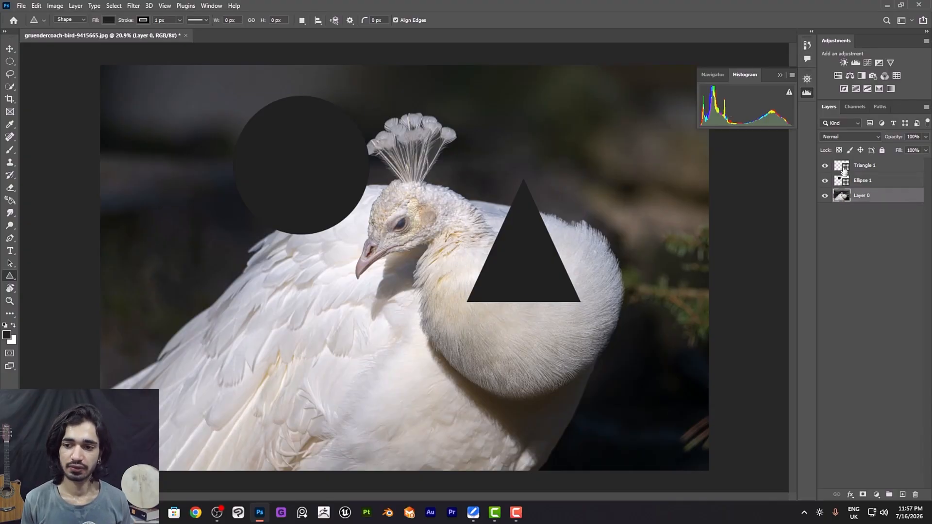
pyautogui.click(844, 168)
pyautogui.click(842, 183)
pyautogui.click(840, 197)
pyautogui.click(844, 168)
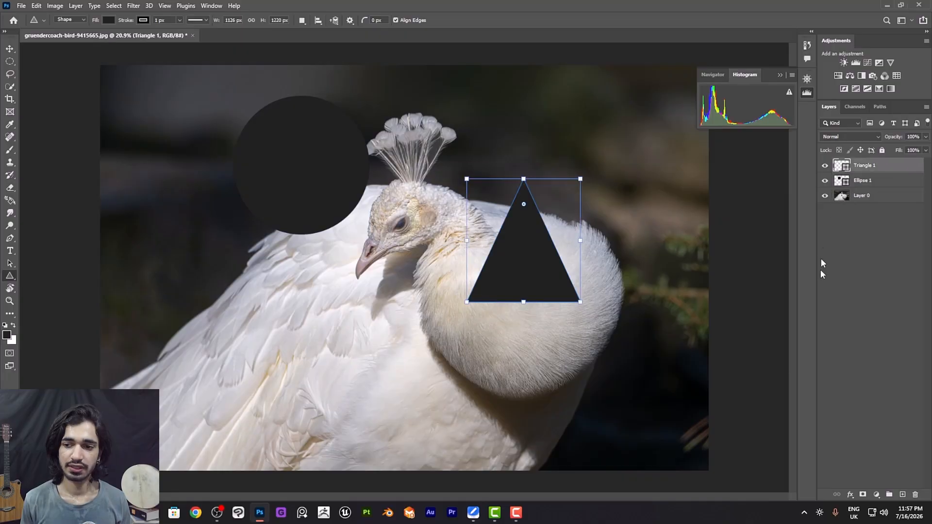
# - Add a new layer above the triangle, fill it entirely with white, and check the Histogram
pyautogui.click(902, 494)
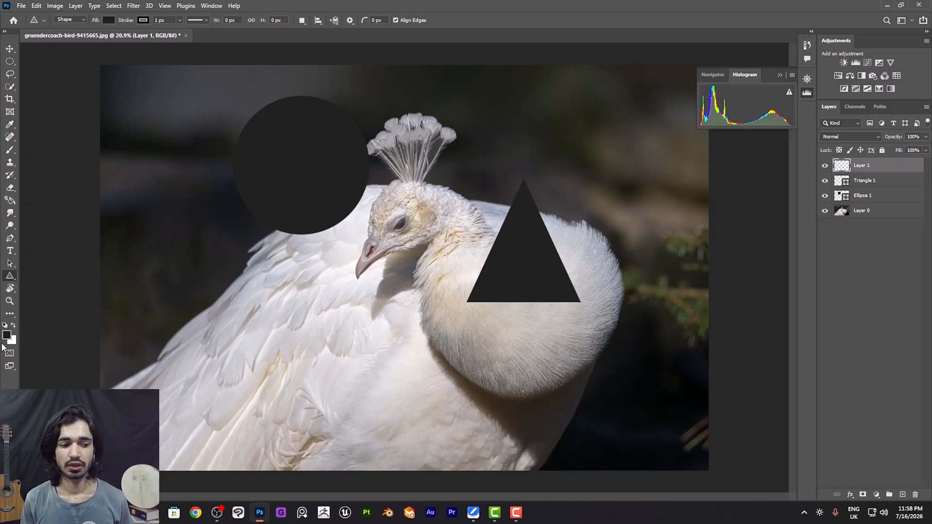
pyautogui.press('x')
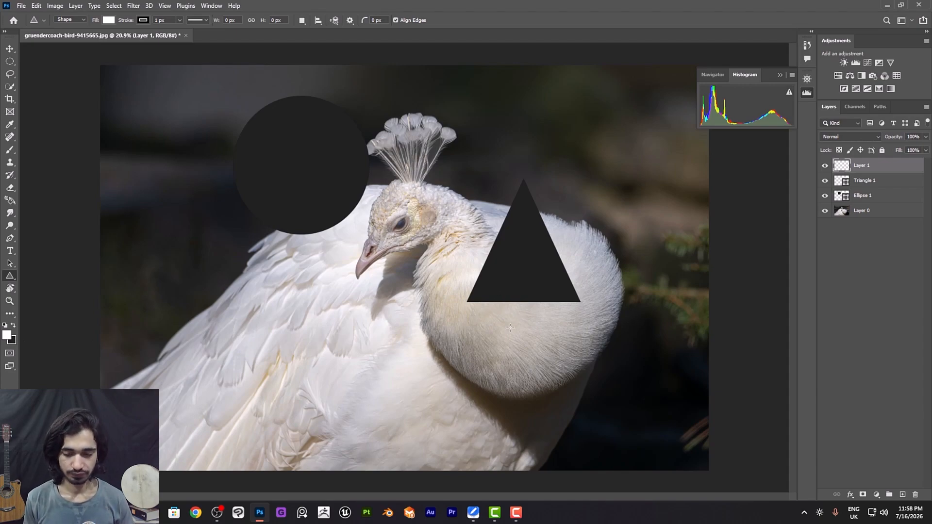
pyautogui.hotkey('alt', 'BackSpace')
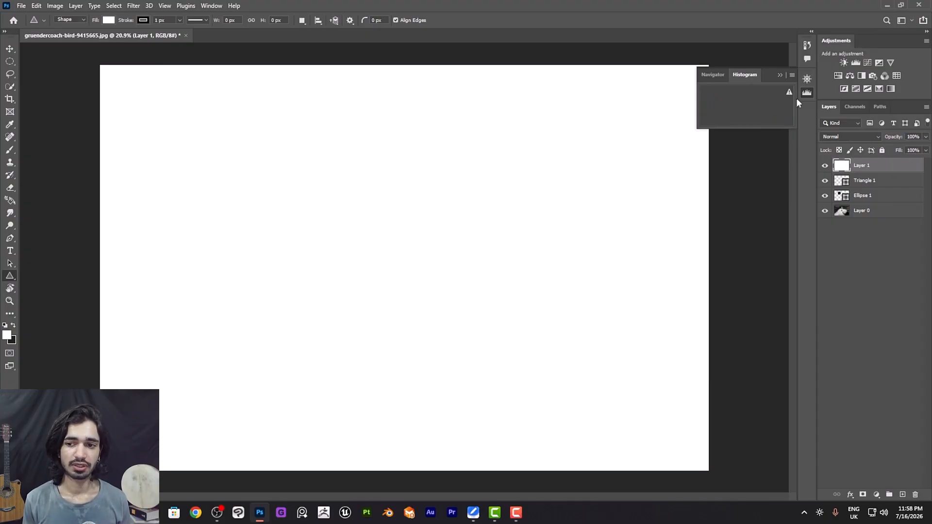
pyautogui.click(807, 93)
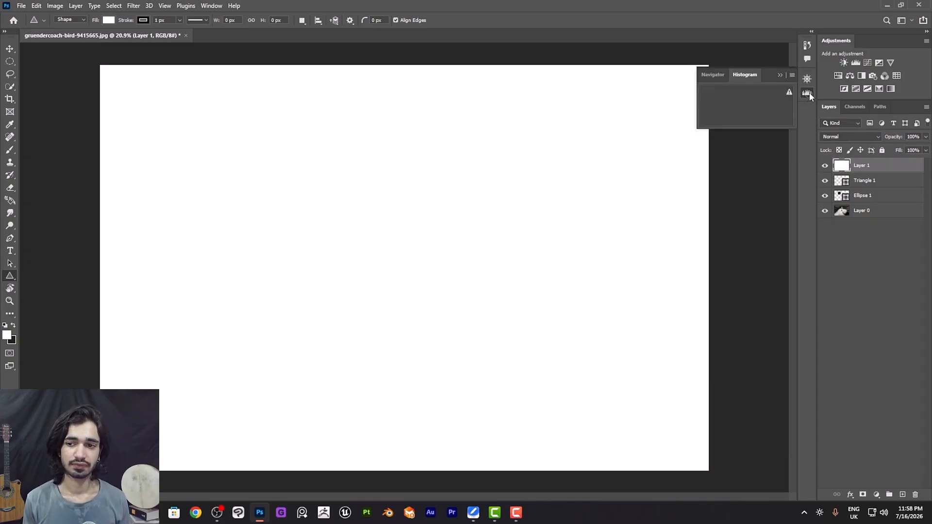
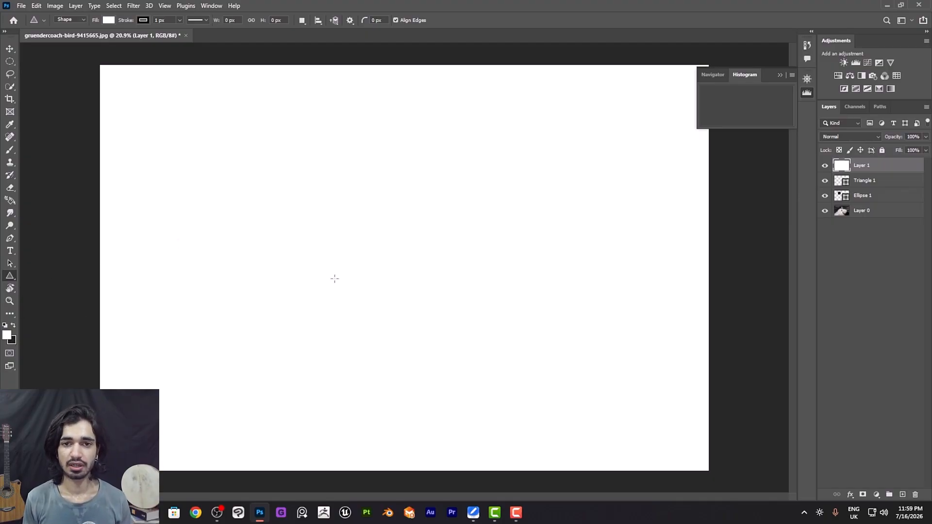
# - Set up the Brush tool with the Hard Round preset at a size of about 646 px
pyautogui.click(11, 151)
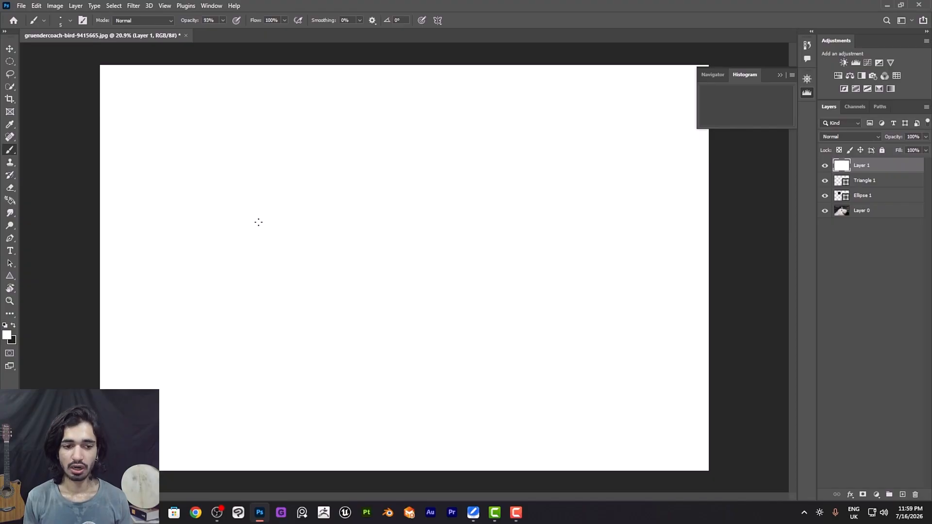
pyautogui.moveTo(269, 215)
pyautogui.mouseDown()
pyautogui.moveTo(356, 231)
pyautogui.moveTo(293, 229)
pyautogui.moveTo(303, 233)
pyautogui.mouseUp()
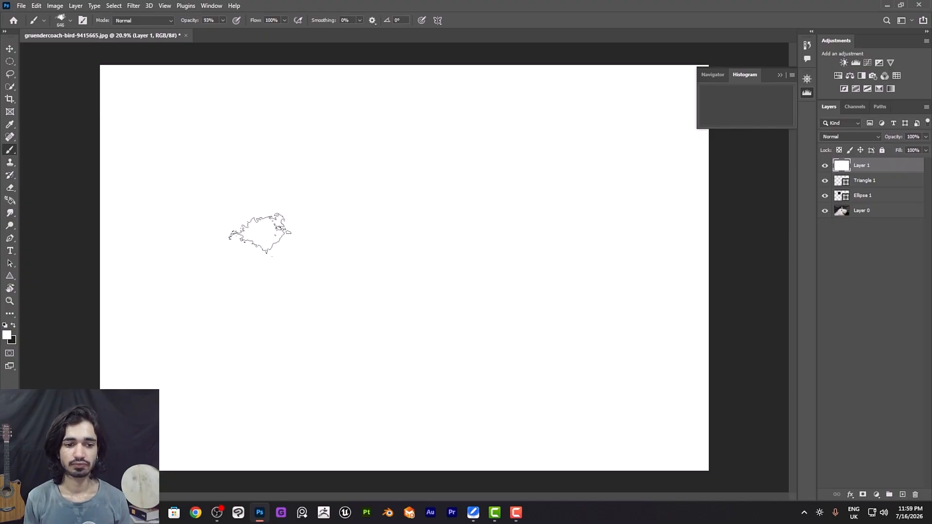
pyautogui.click(69, 20)
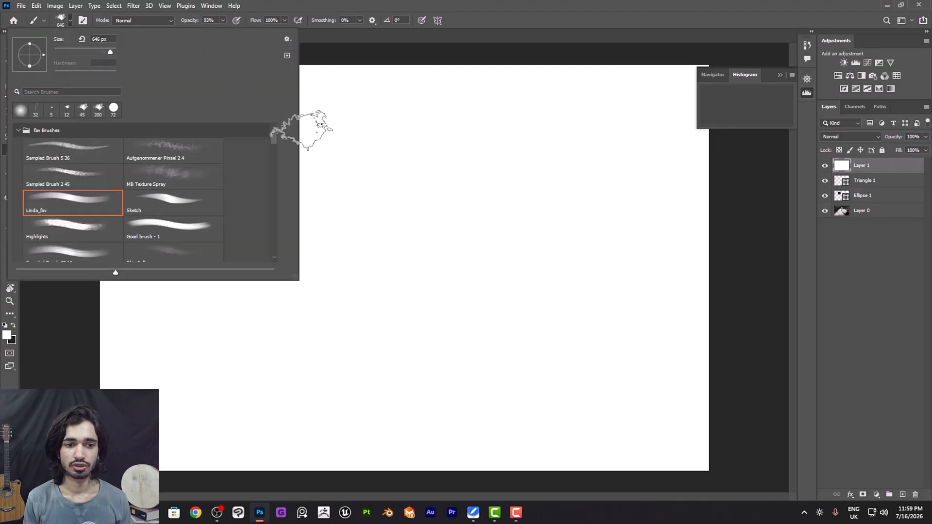
pyautogui.moveTo(274, 138); pyautogui.dragTo(272, 162)
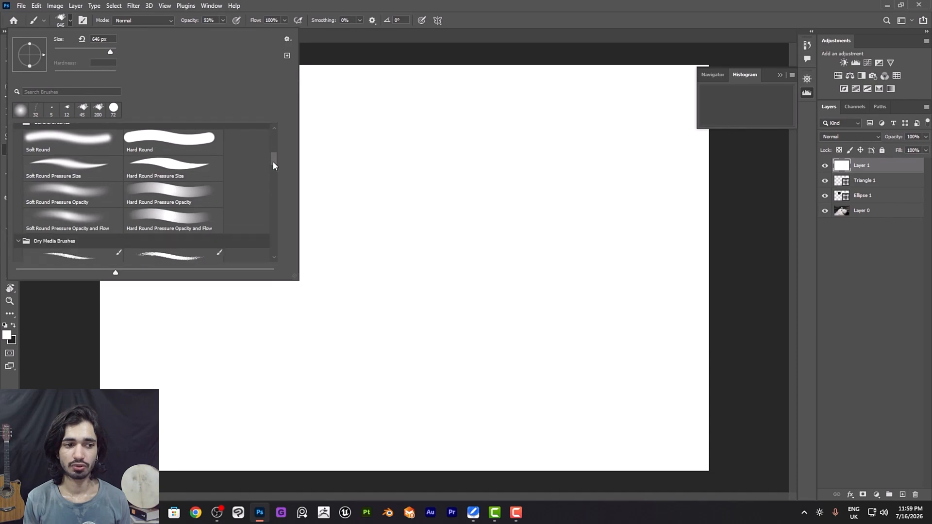
pyautogui.scroll(1, 272, 162)
pyautogui.click(171, 173)
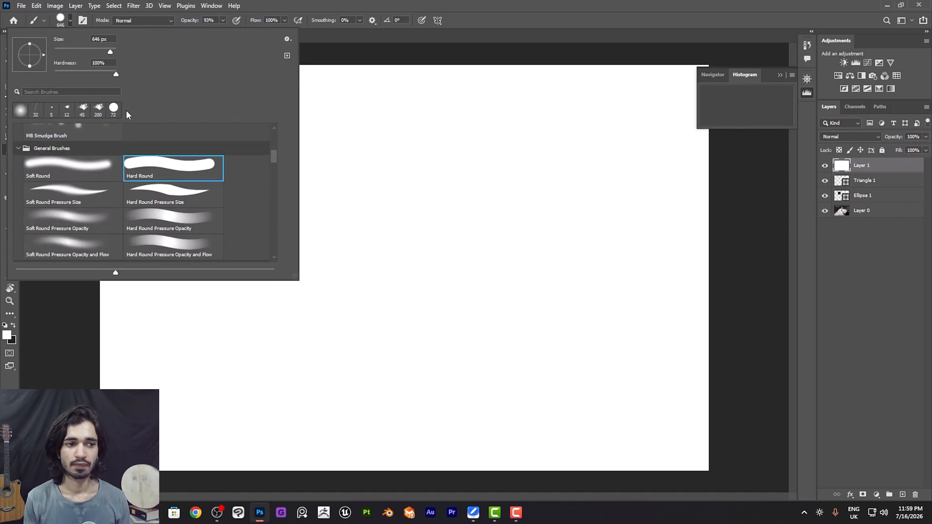
pyautogui.click(71, 21)
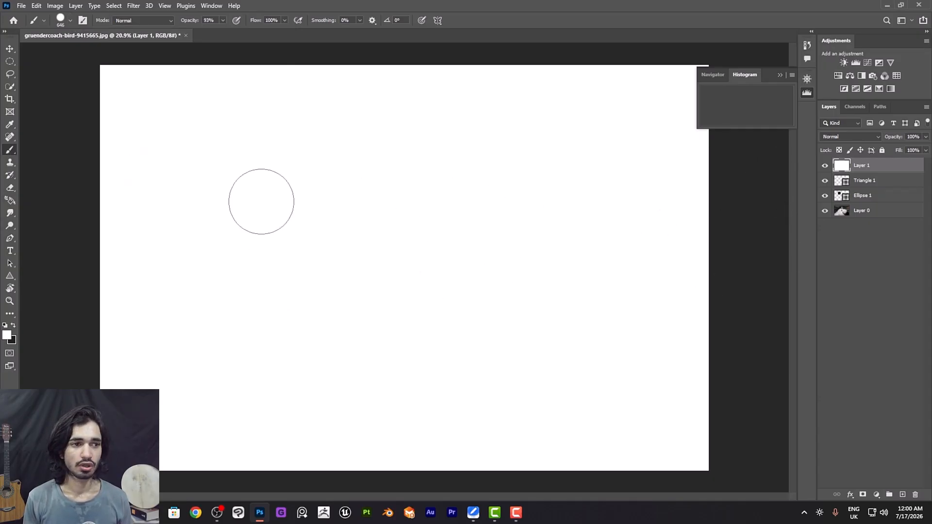
# - Swap the colours and paint a vertical dark grey (#212121) brush stroke down the left edge of the white layer
pyautogui.click(71, 21)
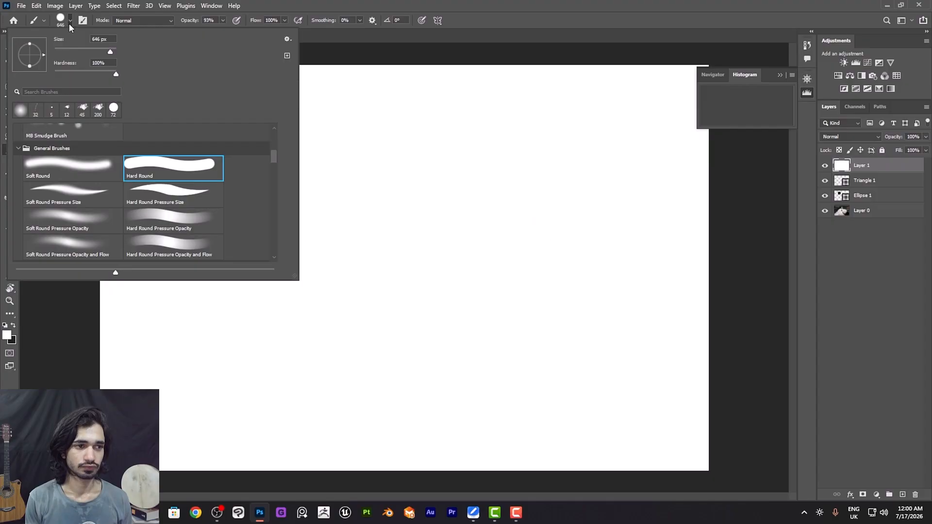
pyautogui.click(70, 21)
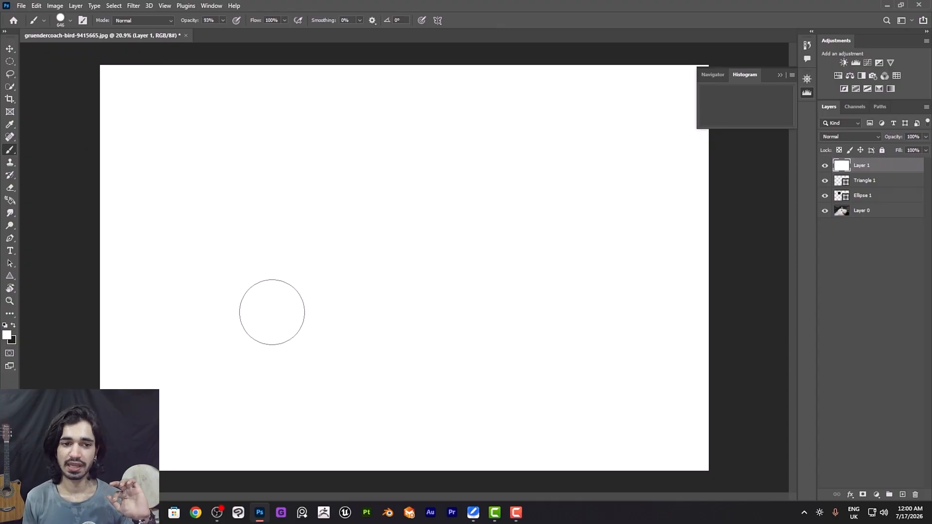
pyautogui.press('x')
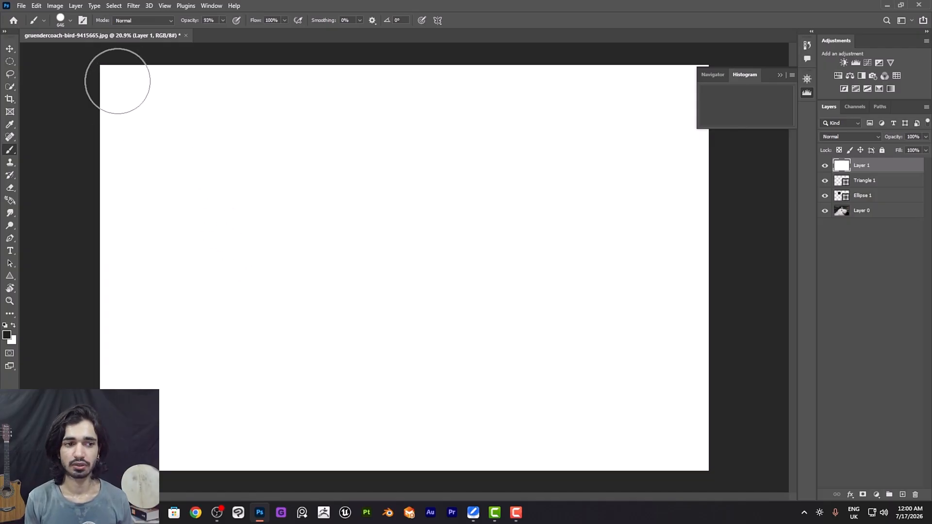
pyautogui.moveTo(111, 78); pyautogui.dragTo(122, 437)
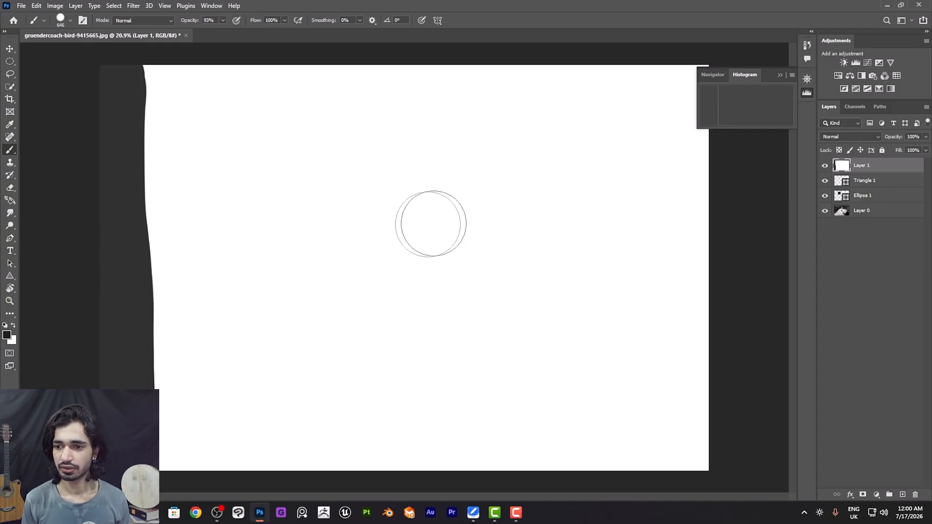
# - Set the foreground colour to black (#000000) and paint one vertical stroke beside the dark grey one and another over it
pyautogui.click(7, 335)
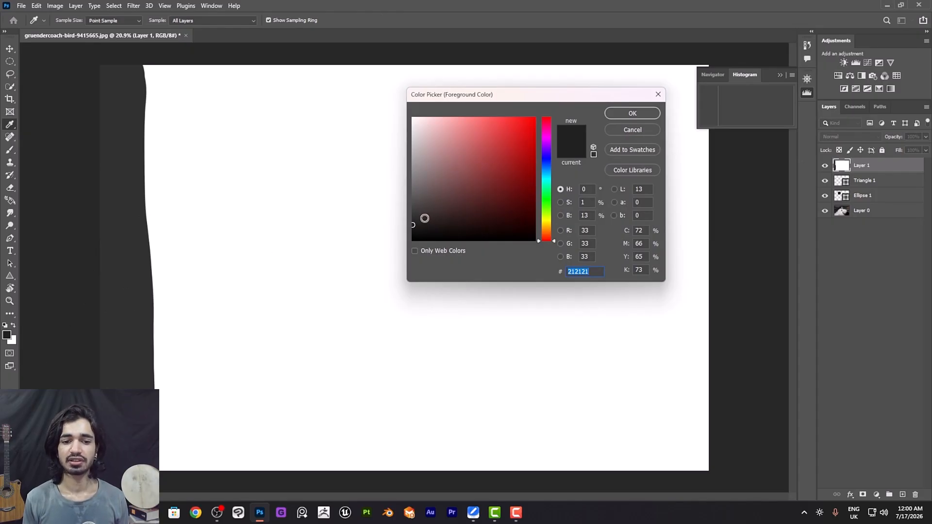
pyautogui.moveTo(433, 204); pyautogui.dragTo(397, 258)
pyautogui.moveTo(456, 170)
pyautogui.mouseDown()
pyautogui.moveTo(448, 200)
pyautogui.moveTo(402, 253)
pyautogui.mouseUp()
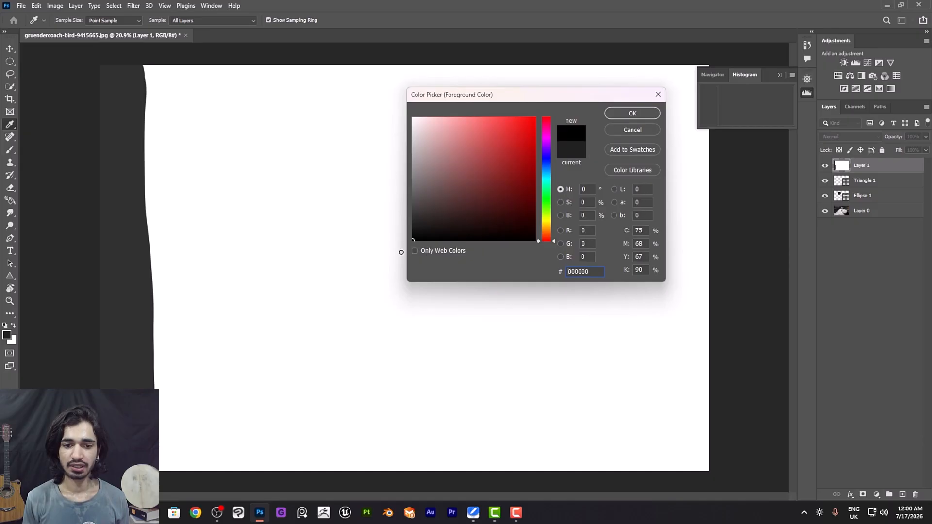
pyautogui.click(649, 114)
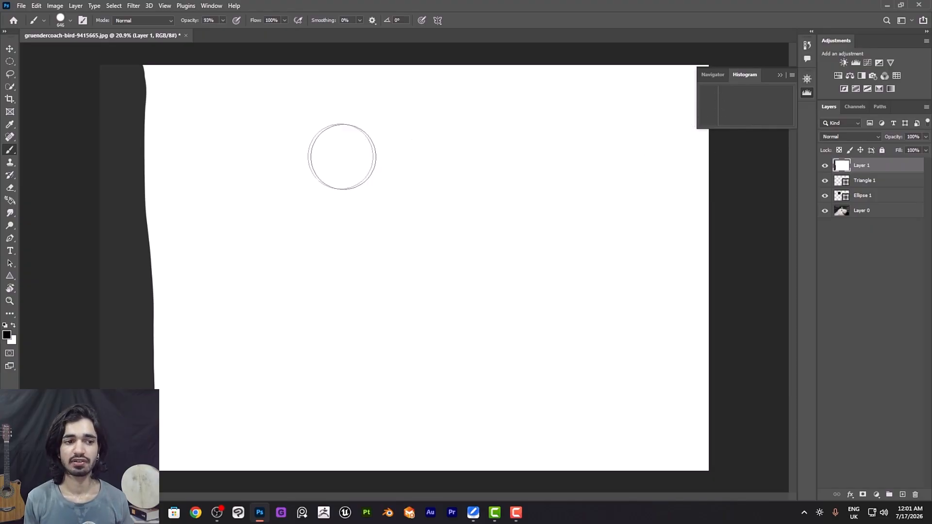
pyautogui.moveTo(212, 80)
pyautogui.mouseDown()
pyautogui.moveTo(200, 391)
pyautogui.moveTo(211, 469)
pyautogui.mouseUp()
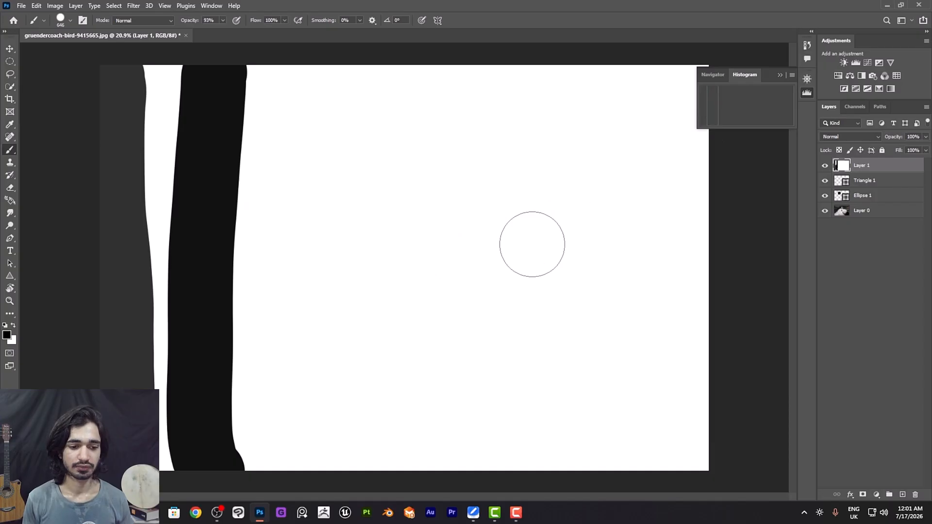
pyautogui.click(142, 93)
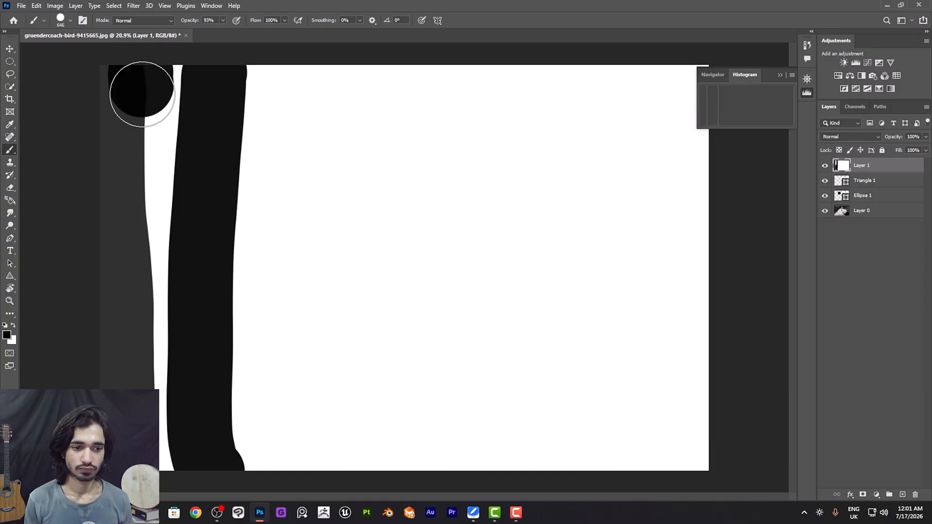
pyautogui.moveTo(141, 93); pyautogui.dragTo(121, 385)
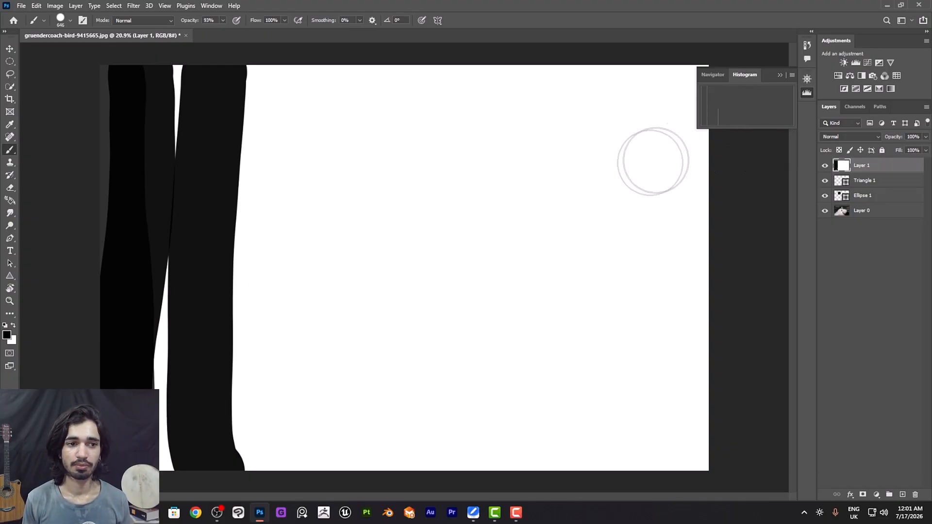
# - Open gauphotography-potrait-9840528.jpg from the prismo files folder as a separate document and unlock its Background layer
pyautogui.click(173, 512)
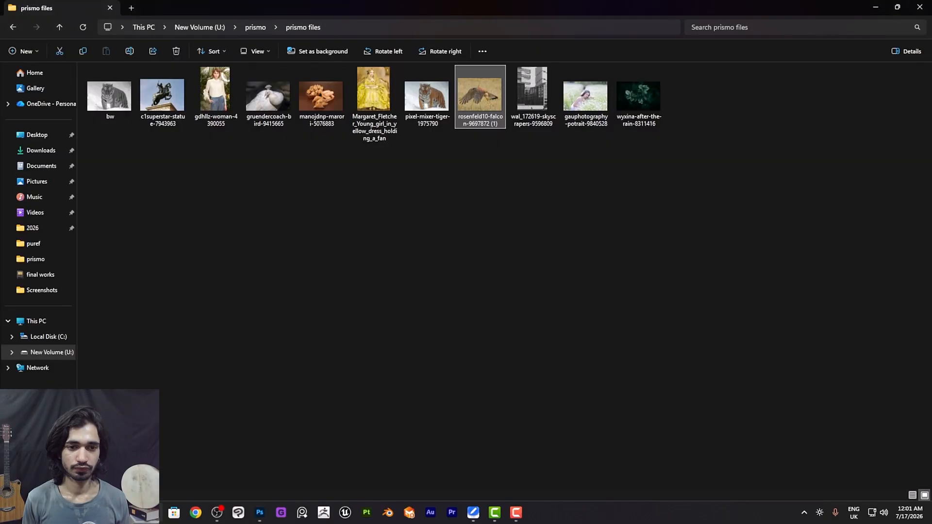
pyautogui.moveTo(588, 108); pyautogui.dragTo(287, 38)
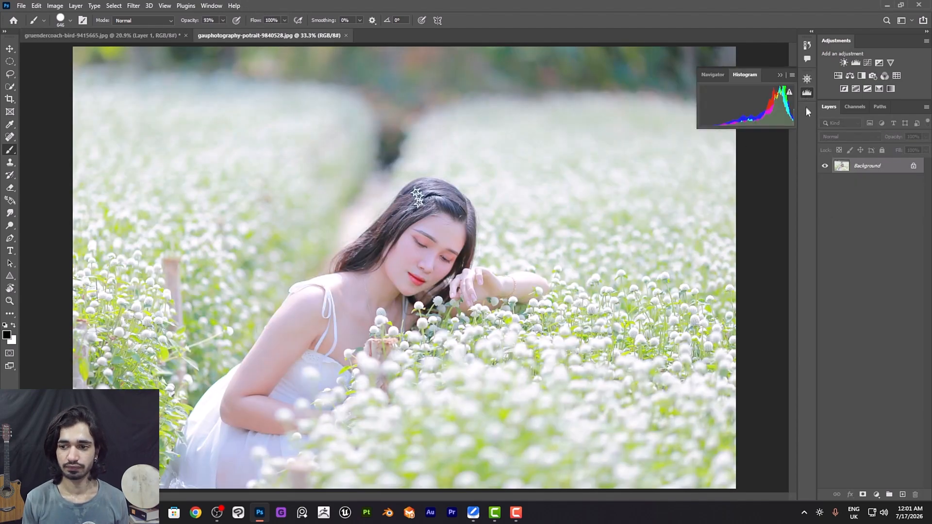
pyautogui.click(914, 167)
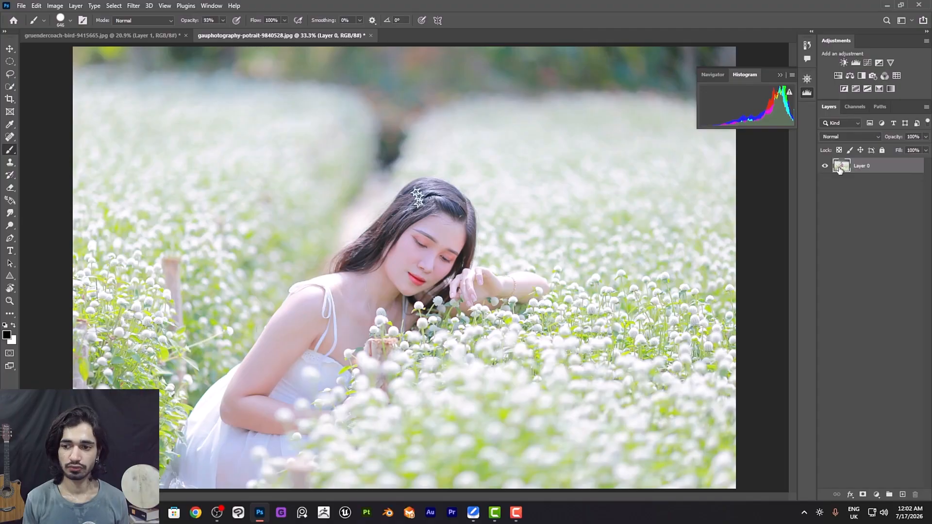
pyautogui.click(902, 495)
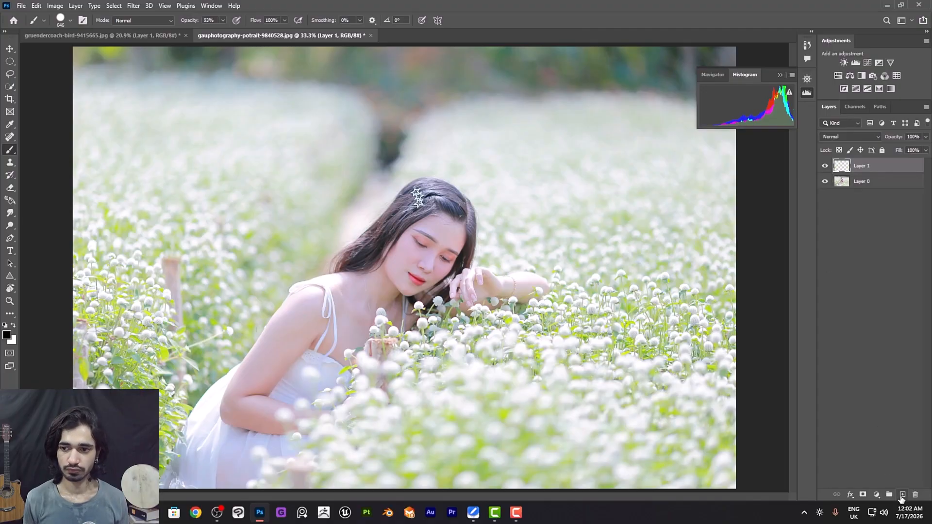
pyautogui.click(825, 166)
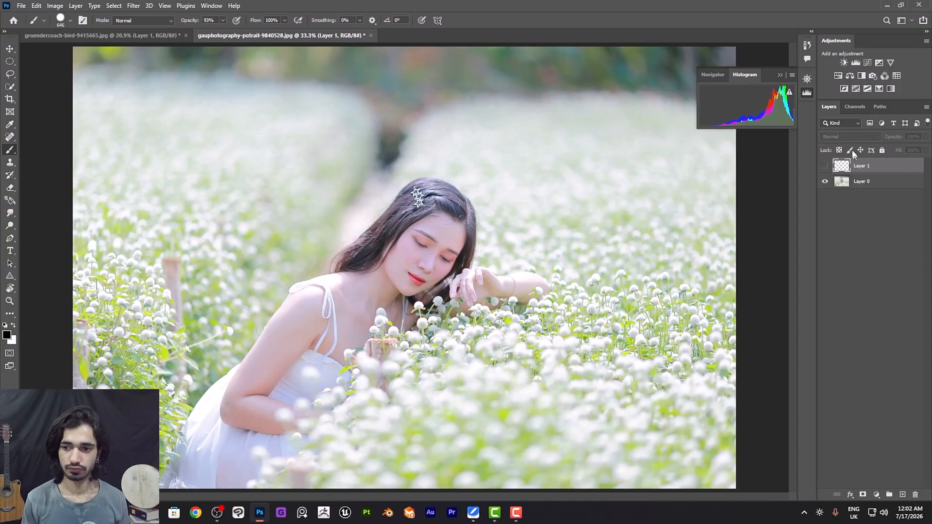
pyautogui.moveTo(842, 166); pyautogui.dragTo(916, 495)
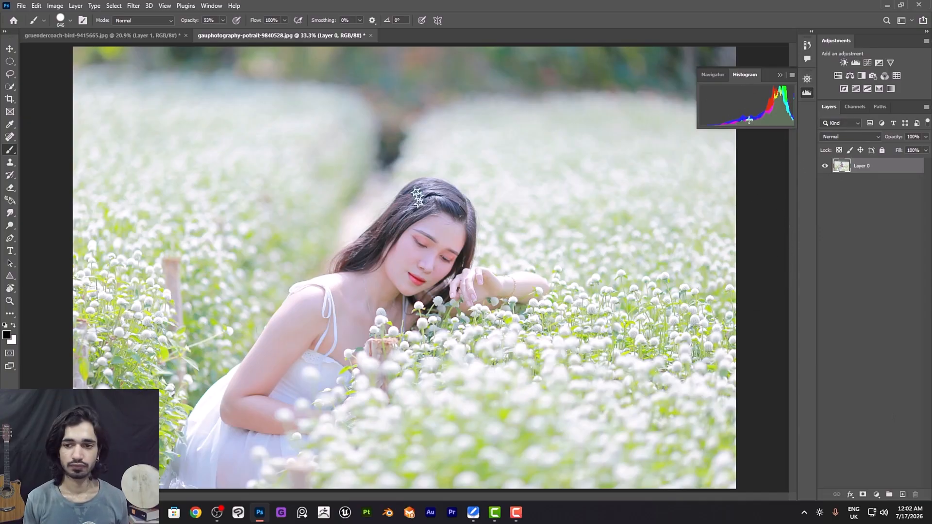
# - Collapse and reopen the Histogram to examine the portrait photo's tonal distribution
pyautogui.click(807, 93)
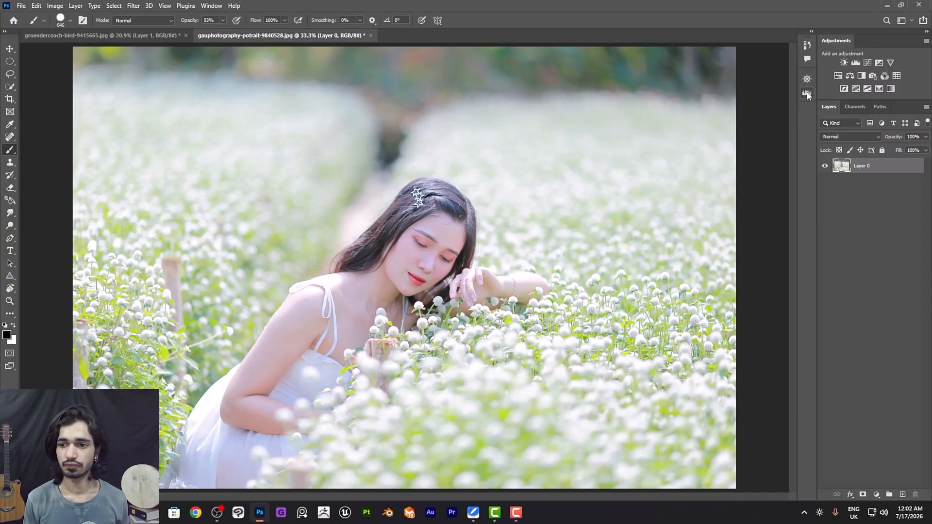
pyautogui.click(807, 92)
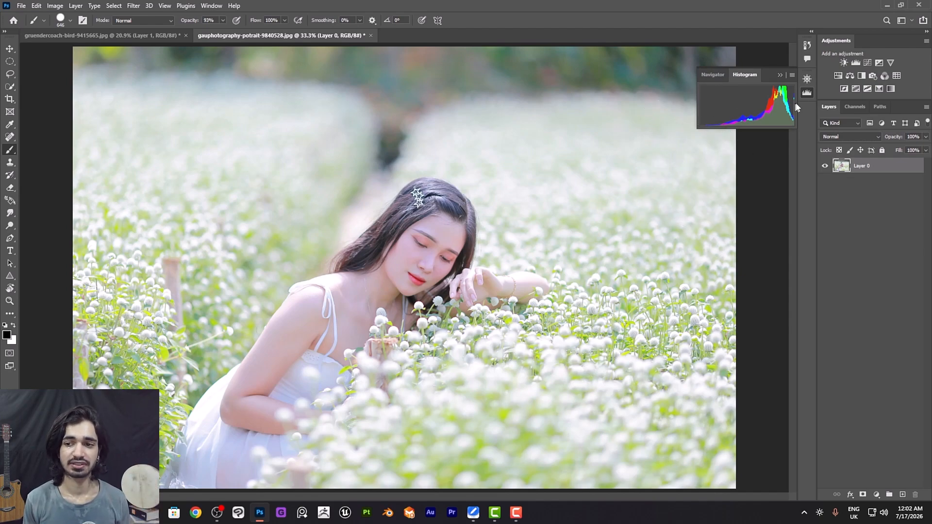
# - Open wyxina-after-the-rain-8311416.jpg from the prismo files folder as a separate document, compare its Histogram with the portrait photo's, and collapse the Histogram
pyautogui.click(174, 513)
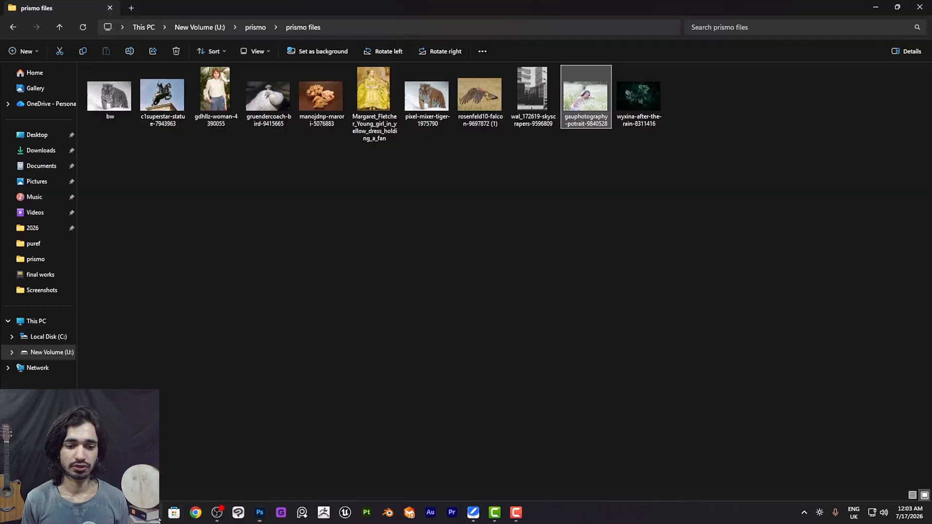
pyautogui.moveTo(631, 99); pyautogui.dragTo(435, 37)
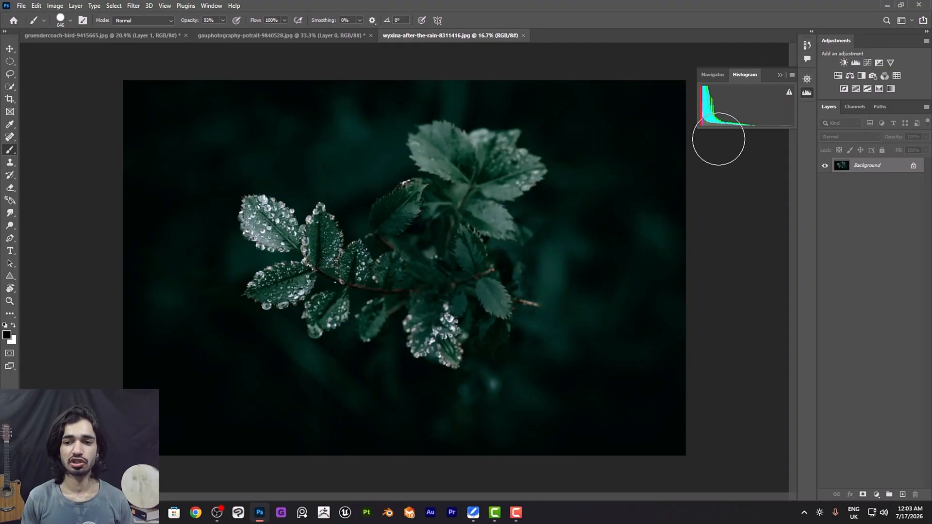
pyautogui.click(310, 35)
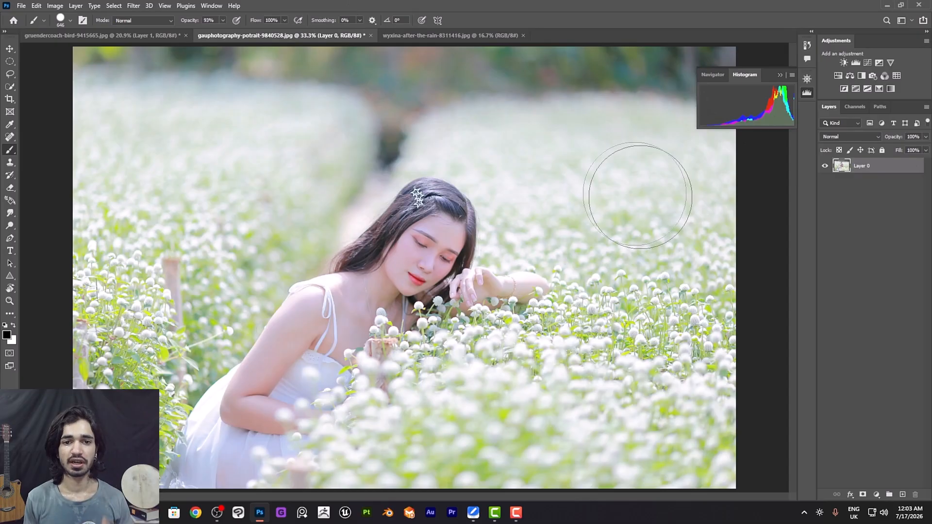
pyautogui.click(474, 35)
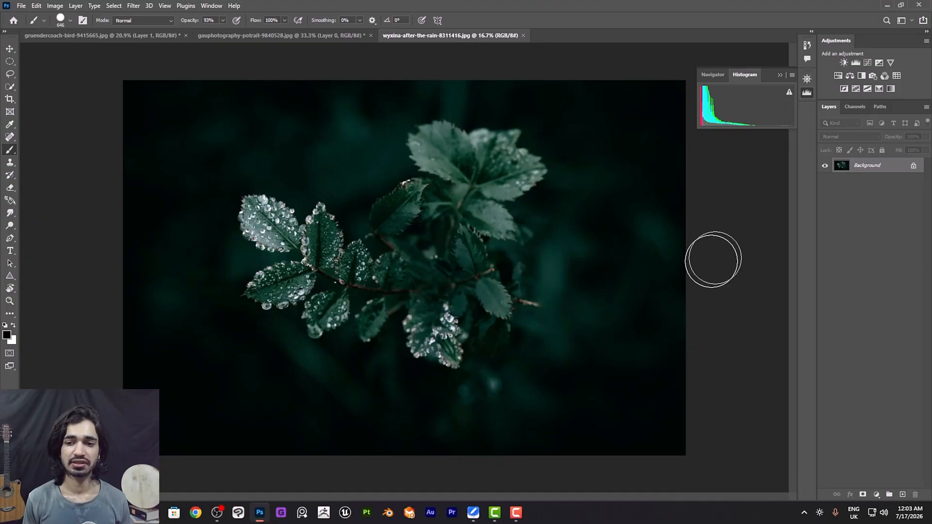
pyautogui.click(687, 220)
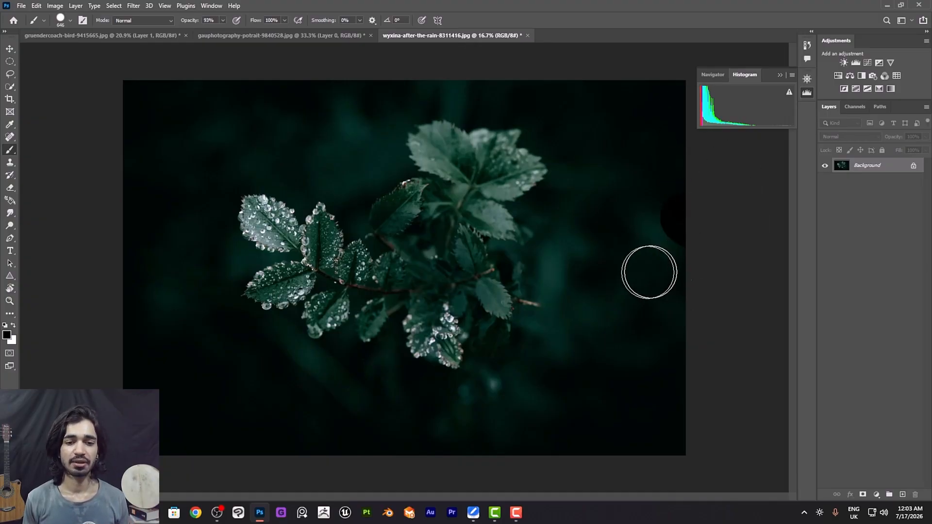
pyautogui.click(297, 35)
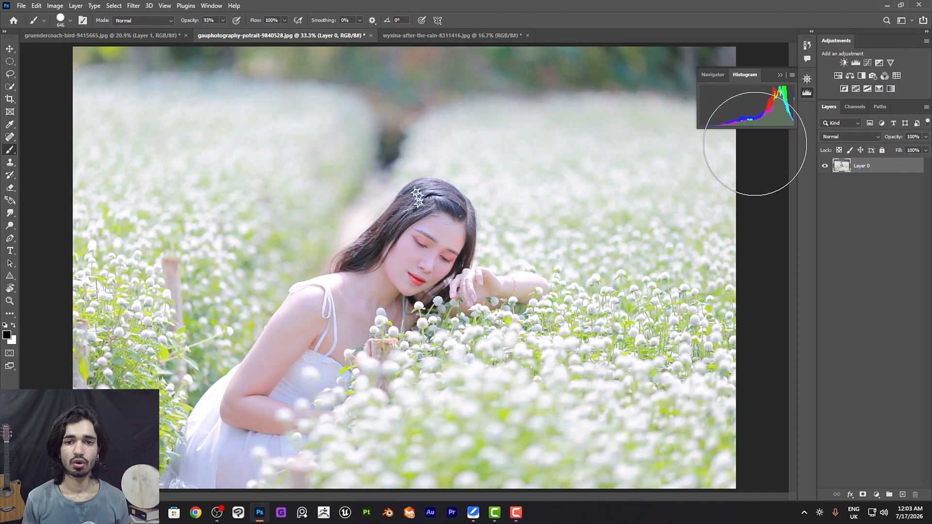
pyautogui.click(807, 92)
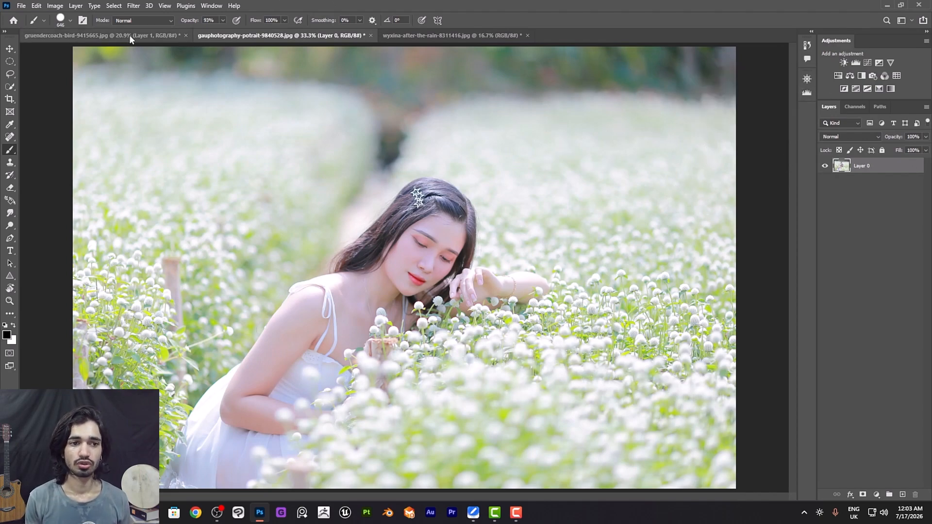
# - Return to the dark plant photo, add the Info panel to the workspace, and collapse it after examining its colour and position read-outs
pyautogui.click(428, 40)
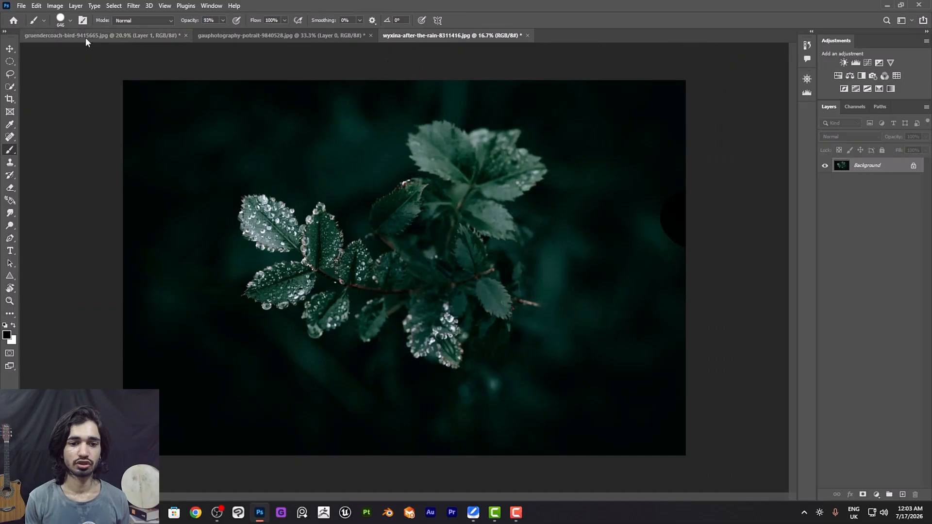
pyautogui.click(85, 37)
pyautogui.click(437, 34)
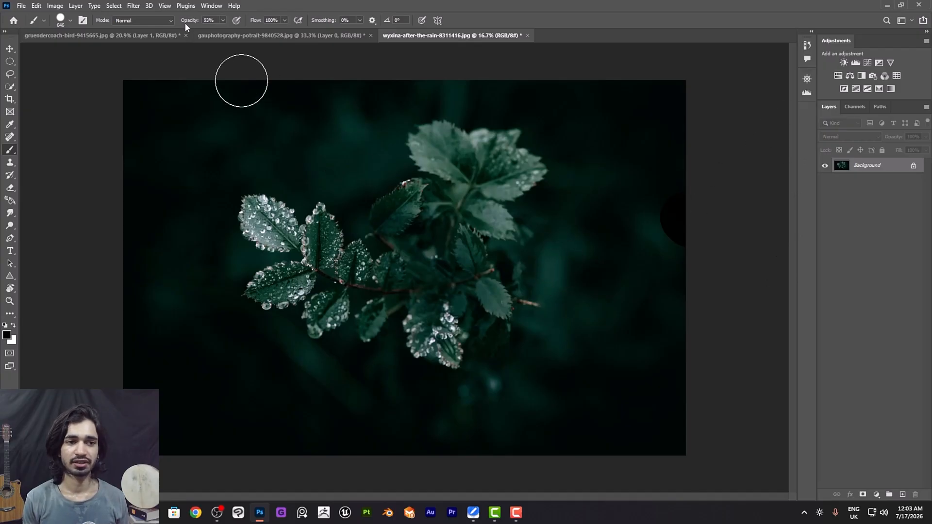
pyautogui.click(212, 6)
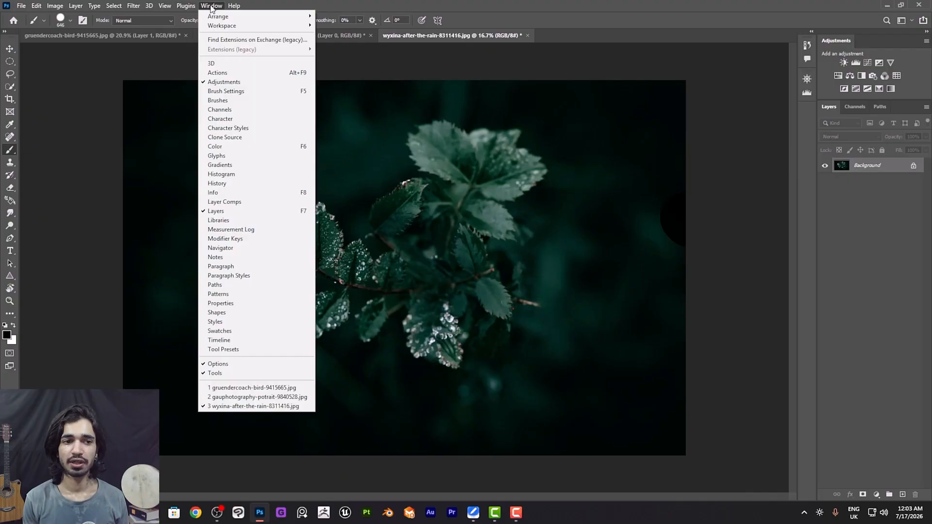
pyautogui.click(230, 194)
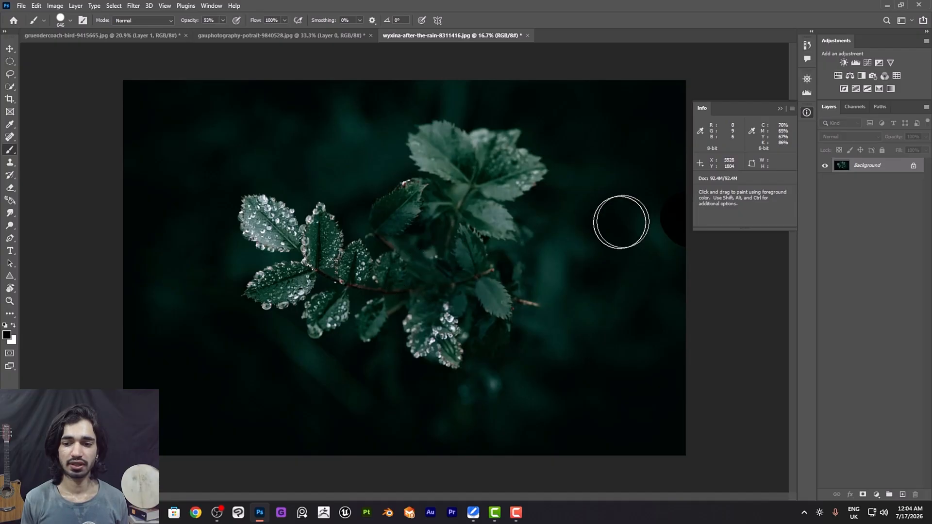
pyautogui.click(807, 113)
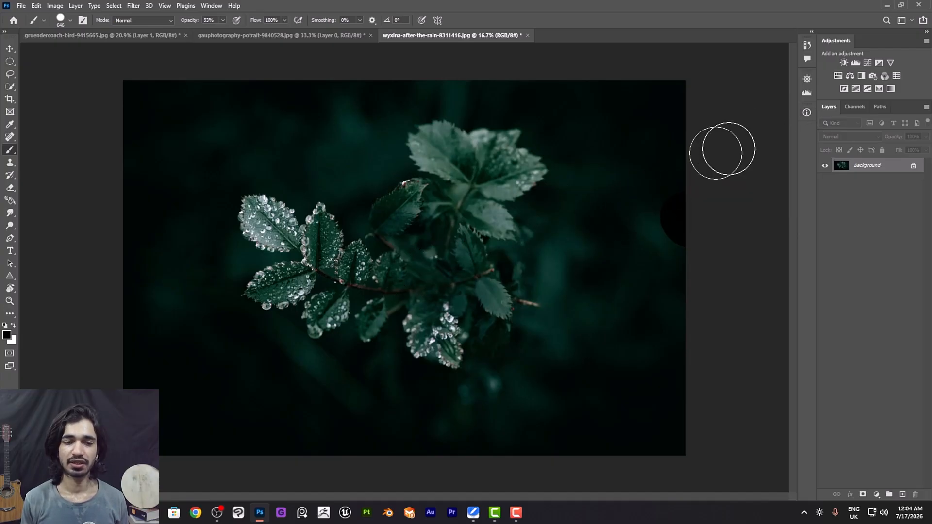
# - Show the Properties panel and dock it as a collapsed icon directly beneath Info
pyautogui.click(212, 6)
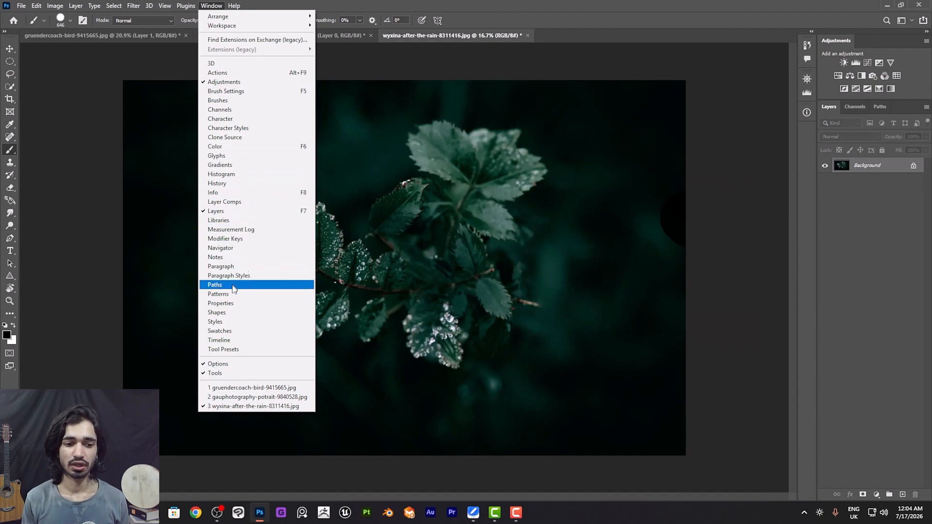
pyautogui.click(221, 303)
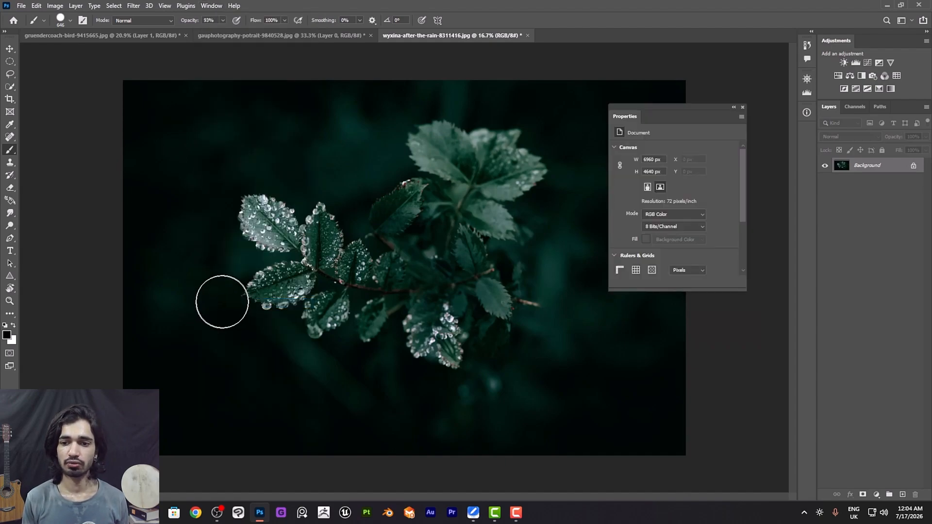
pyautogui.moveTo(630, 116)
pyautogui.mouseDown()
pyautogui.moveTo(508, 165)
pyautogui.moveTo(474, 144)
pyautogui.moveTo(687, 170)
pyautogui.moveTo(760, 128)
pyautogui.moveTo(797, 117)
pyautogui.moveTo(815, 129)
pyautogui.moveTo(808, 132)
pyautogui.mouseUp()
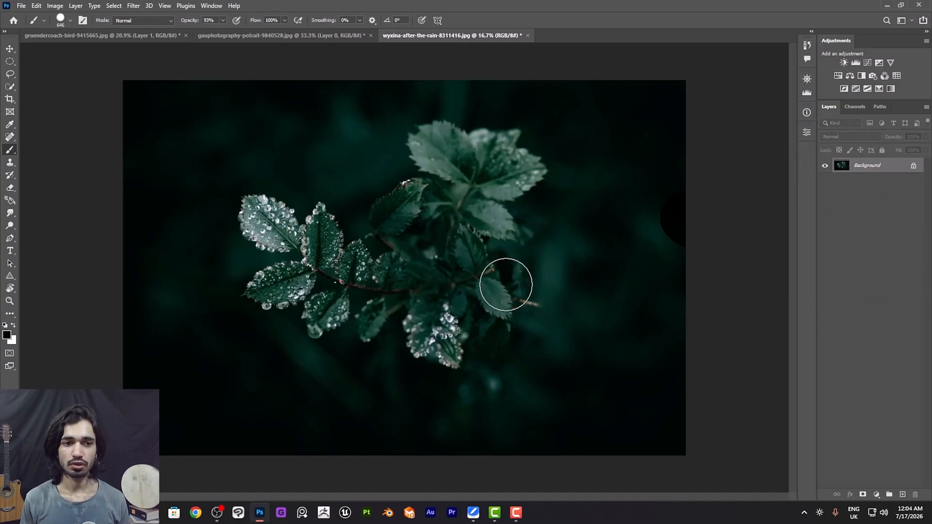
# - Add the Brush Settings panel to the workspace and collapse it to an icon
pyautogui.click(214, 6)
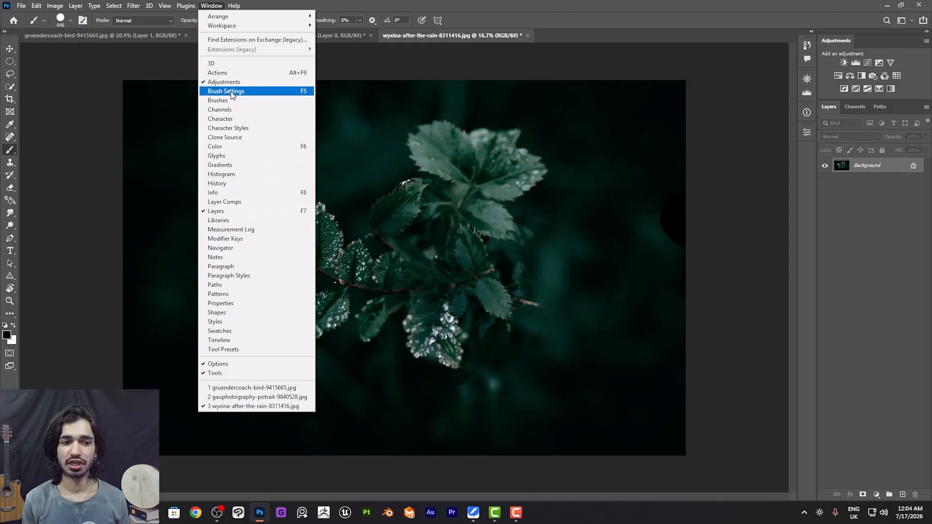
pyautogui.click(228, 92)
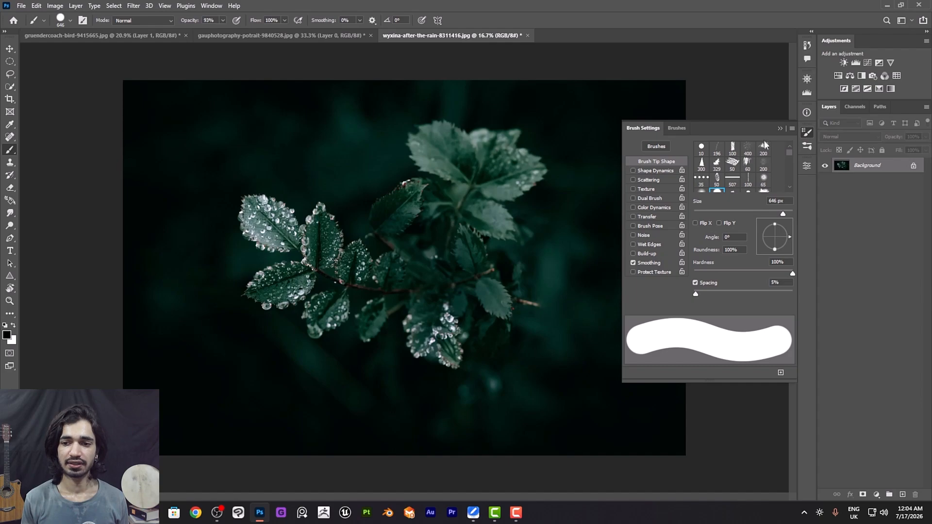
pyautogui.click(806, 136)
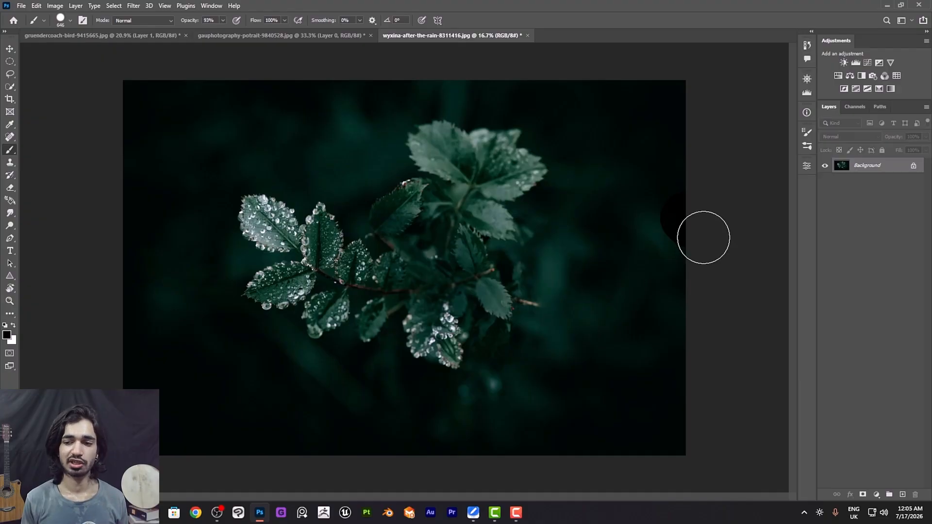
# - Expand and collapse Properties, and move its icon between Info and Brush Settings in the collapsed dock
pyautogui.click(807, 166)
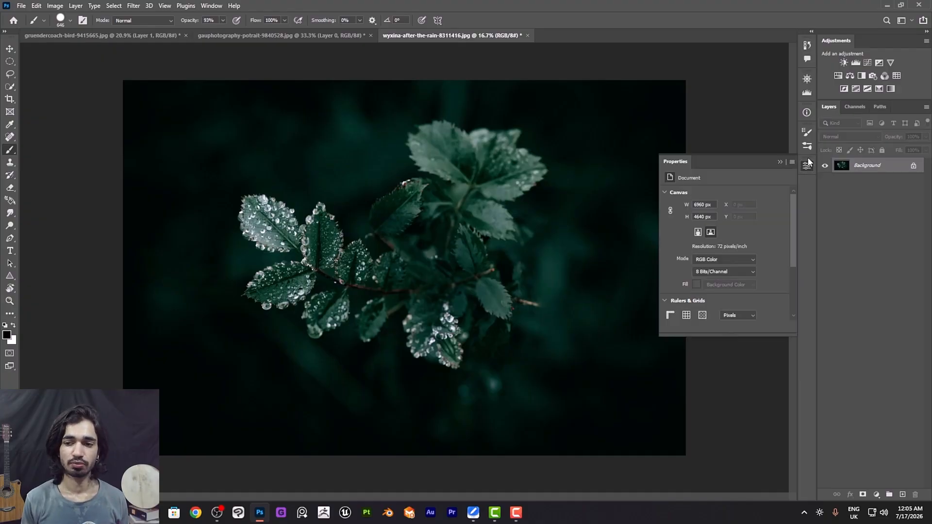
pyautogui.click(804, 162)
pyautogui.moveTo(792, 157)
pyautogui.mouseDown()
pyautogui.moveTo(784, 158)
pyautogui.moveTo(806, 136)
pyautogui.mouseUp()
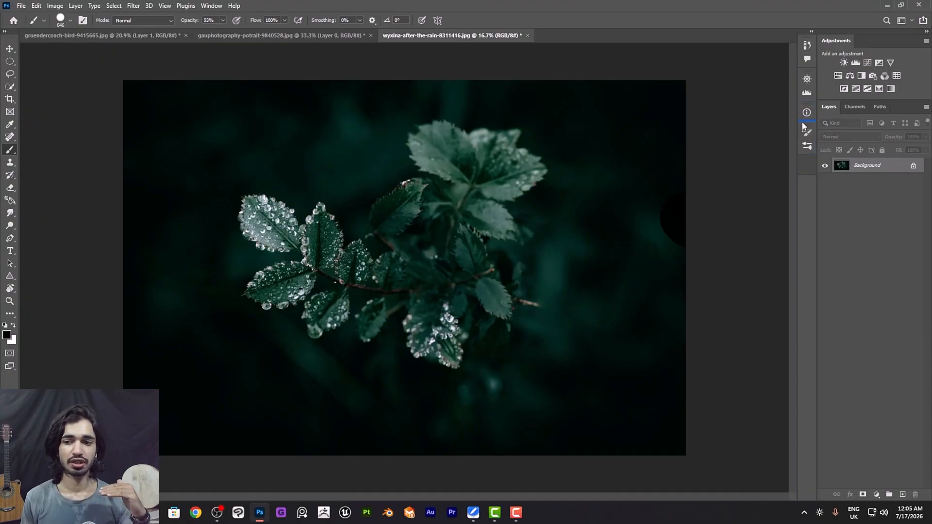
pyautogui.moveTo(807, 138); pyautogui.dragTo(802, 121)
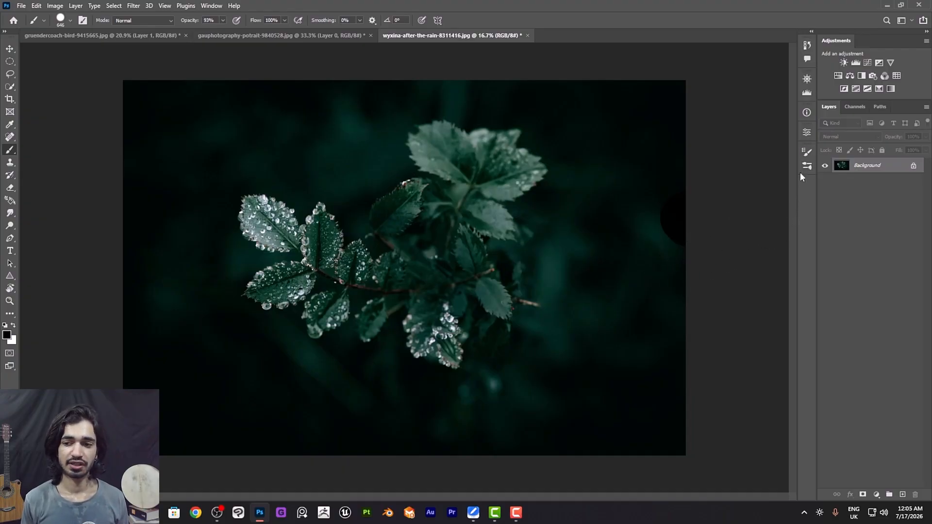
# - Add the Character panel with its Paragraph companion to the workspace and look through both sets of text options
pyautogui.click(214, 7)
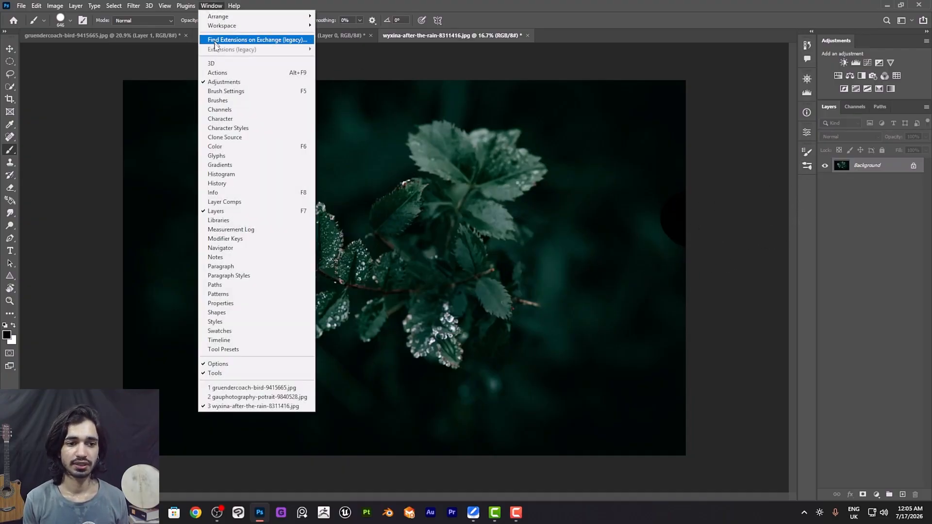
pyautogui.click(233, 121)
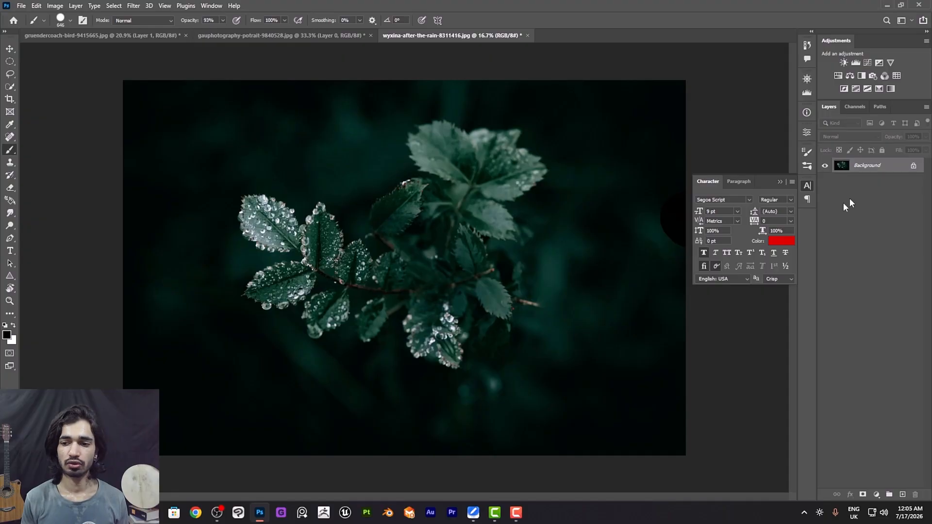
pyautogui.click(808, 200)
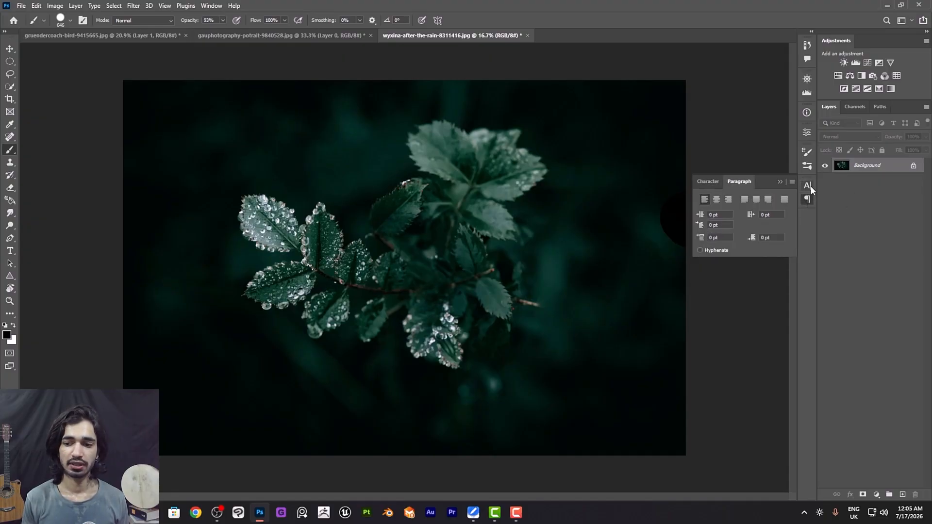
pyautogui.click(808, 186)
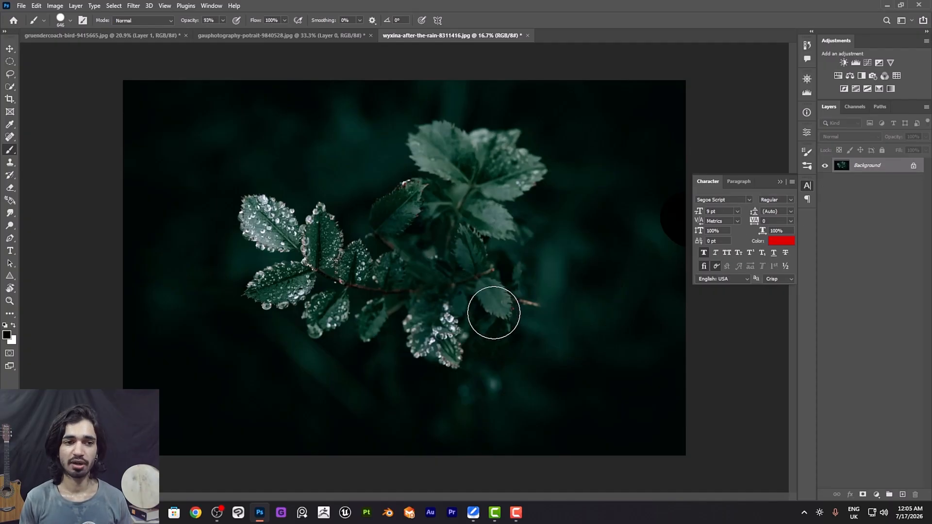
# - Add the Glyphs panel to the workspace and collapse it to an icon
pyautogui.click(213, 7)
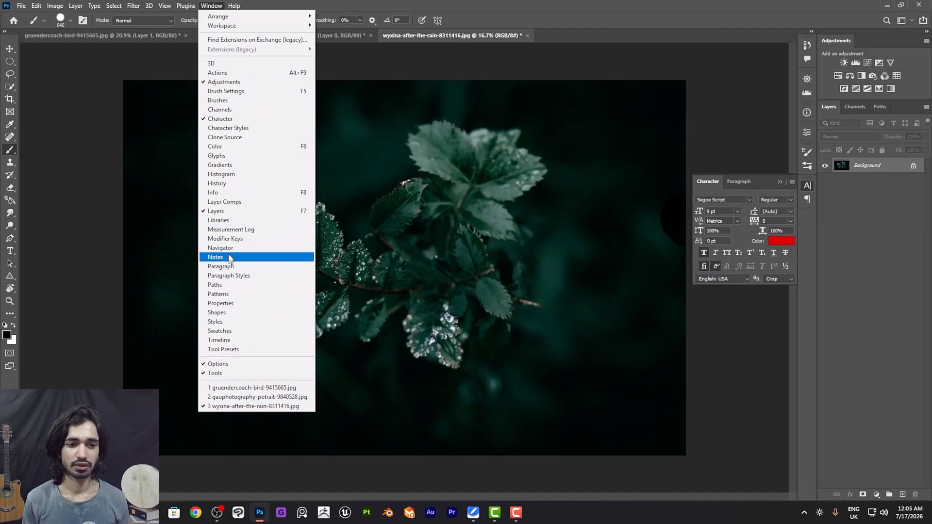
pyautogui.click(223, 156)
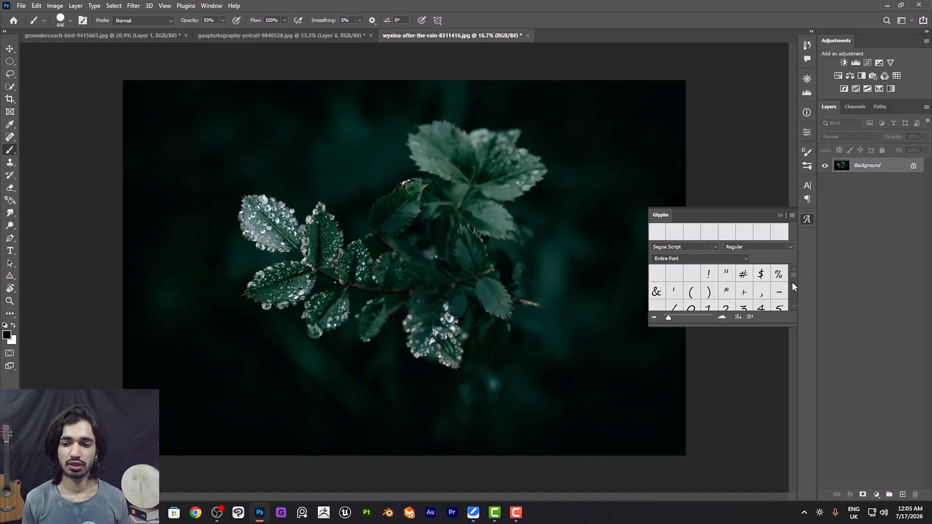
pyautogui.click(808, 221)
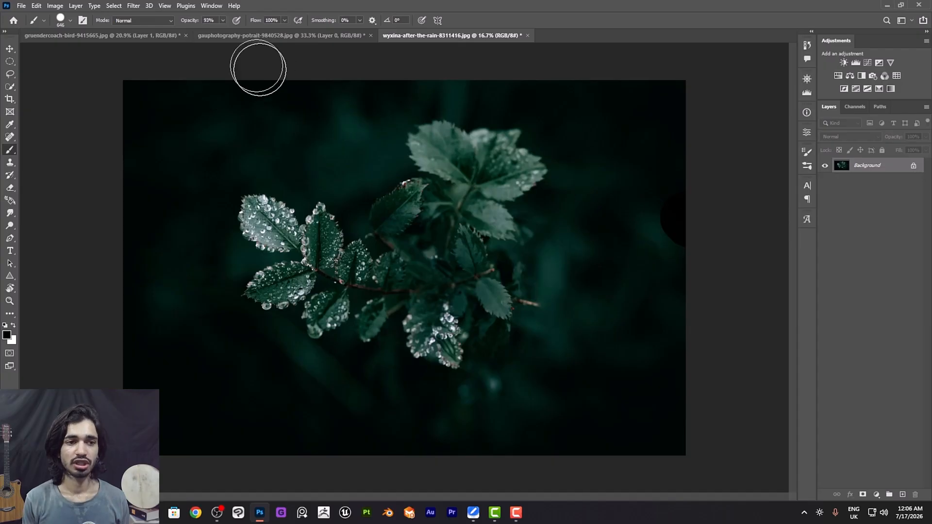
# - Show the Swatches panel and detach it from the Color, Gradients and Patterns group so it floats over the canvas
pyautogui.click(213, 6)
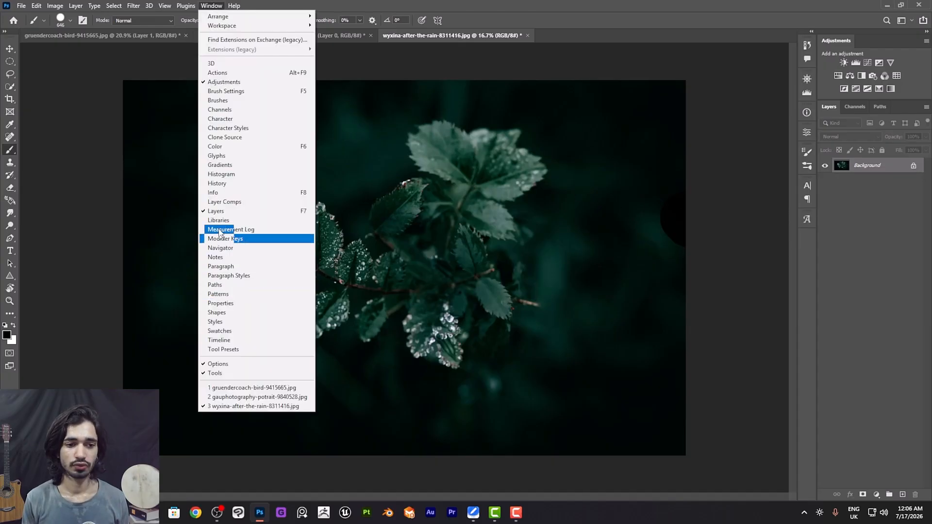
pyautogui.click(224, 332)
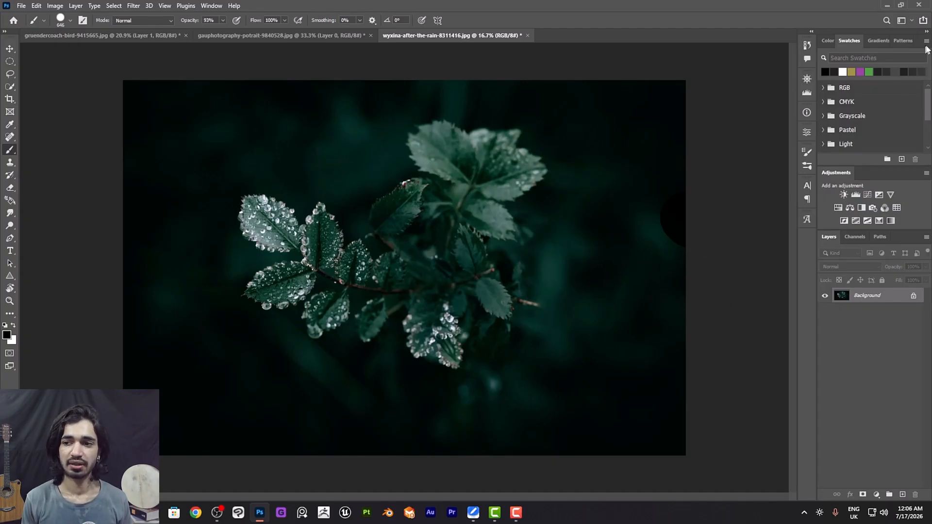
pyautogui.moveTo(850, 41); pyautogui.dragTo(504, 121)
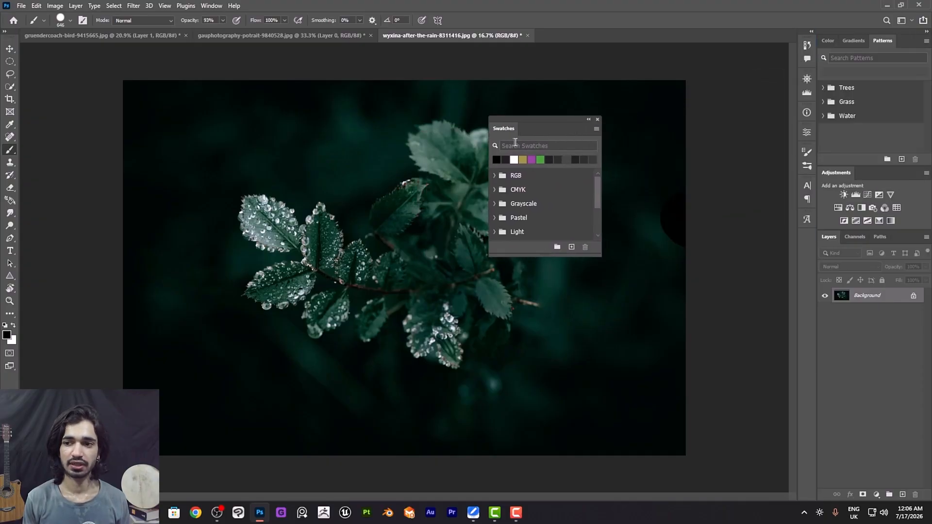
# - Close the remaining Color, Gradients and Patterns group and extend the Layers panel upward to just beneath Adjustments
pyautogui.click(926, 41)
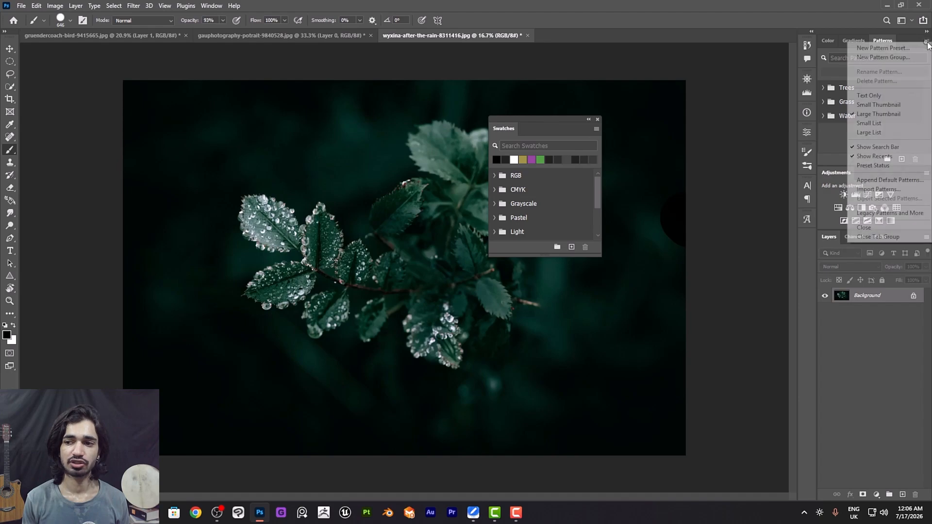
pyautogui.click(878, 238)
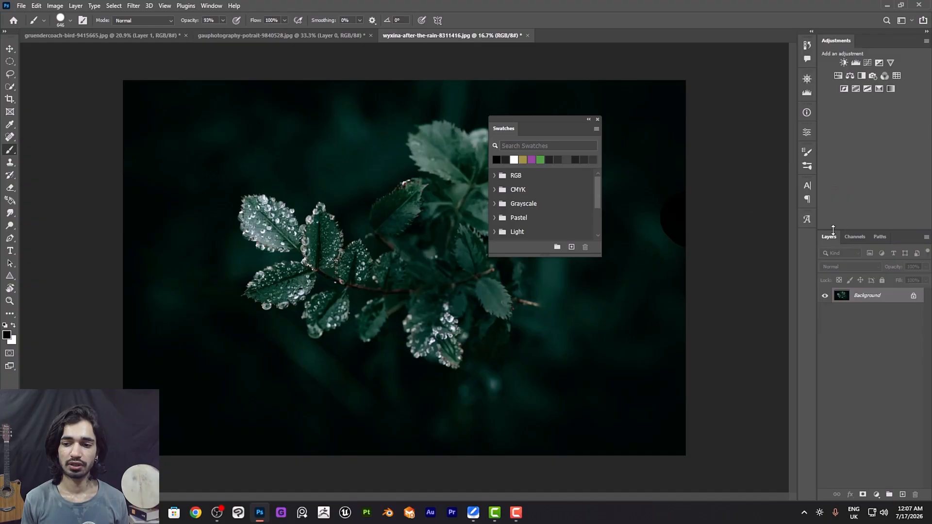
pyautogui.moveTo(833, 230); pyautogui.dragTo(829, 103)
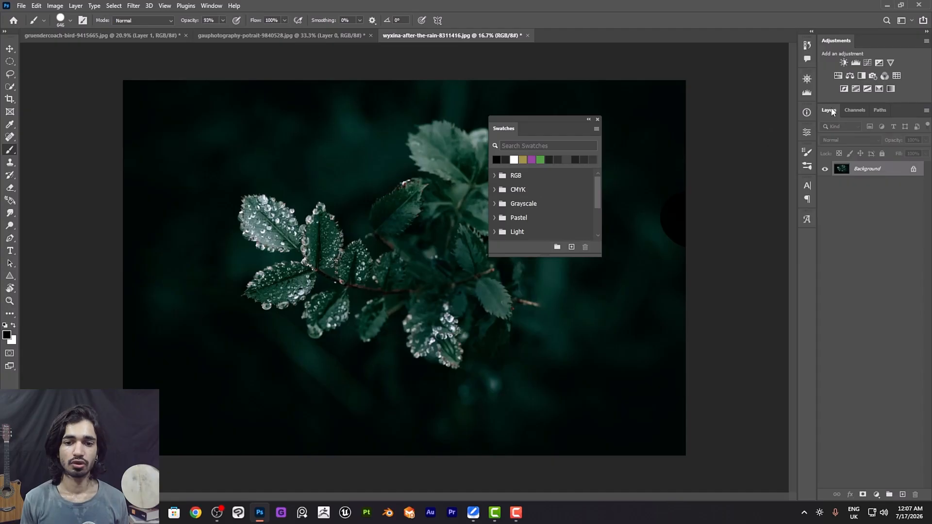
# - Dock the floating Swatches panel as a collapsed icon beneath Glyphs
pyautogui.moveTo(500, 127); pyautogui.dragTo(810, 242)
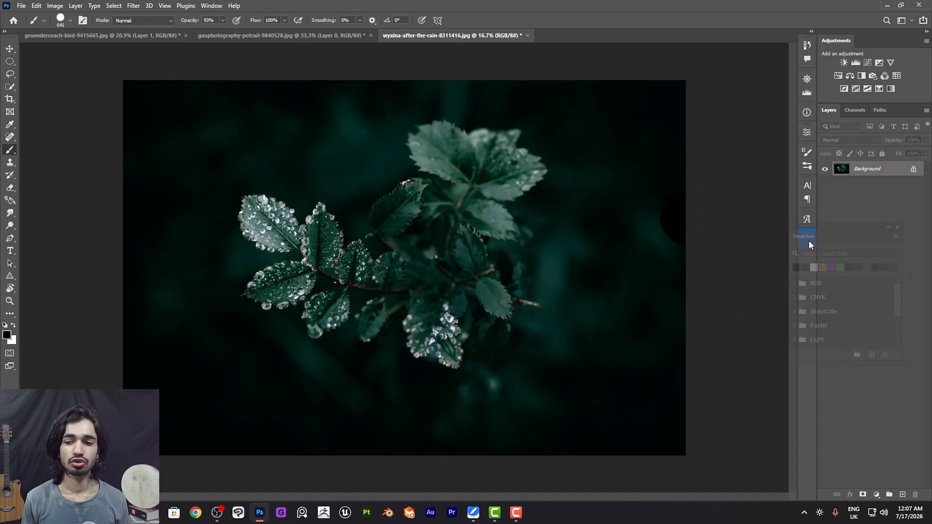
# - Drop the Swatches panel beneath the Glyphs icon and expand it to show its colour folders
pyautogui.moveTo(809, 240); pyautogui.dragTo(808, 245)
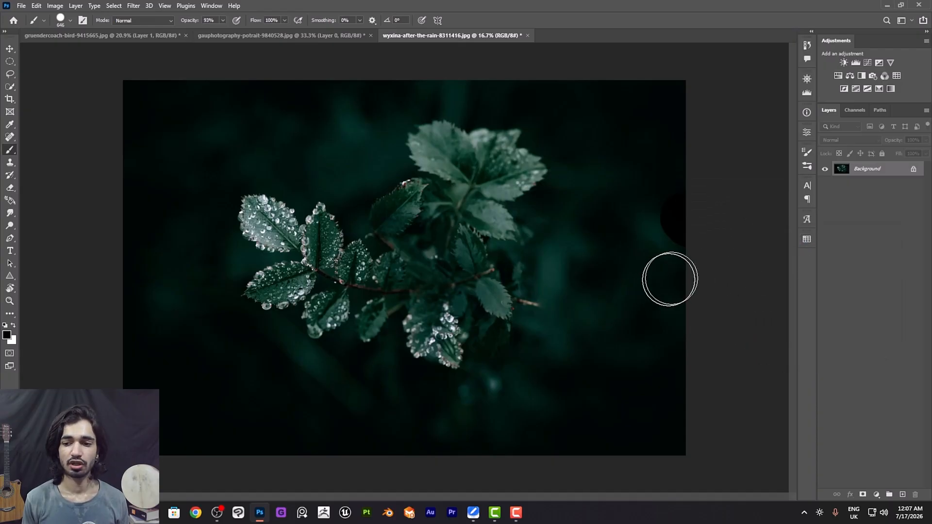
pyautogui.click(808, 241)
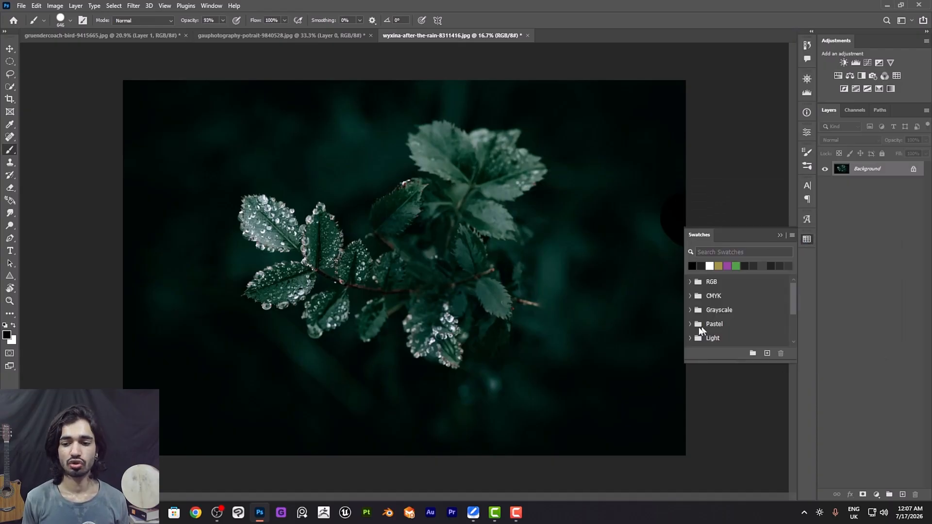
pyautogui.moveTo(795, 293)
pyautogui.mouseDown()
pyautogui.moveTo(791, 322)
pyautogui.moveTo(794, 290)
pyautogui.mouseUp()
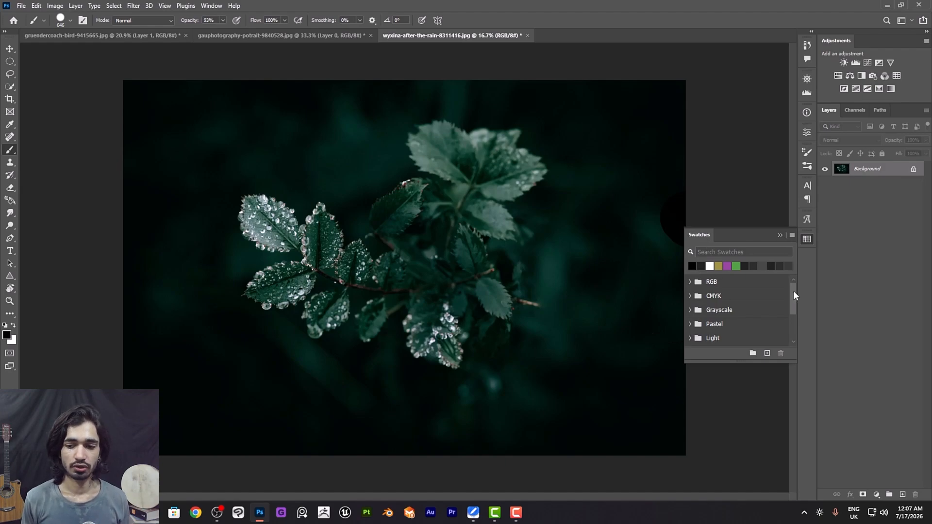
pyautogui.moveTo(794, 290)
pyautogui.mouseDown()
pyautogui.moveTo(793, 328)
pyautogui.moveTo(795, 289)
pyautogui.mouseUp()
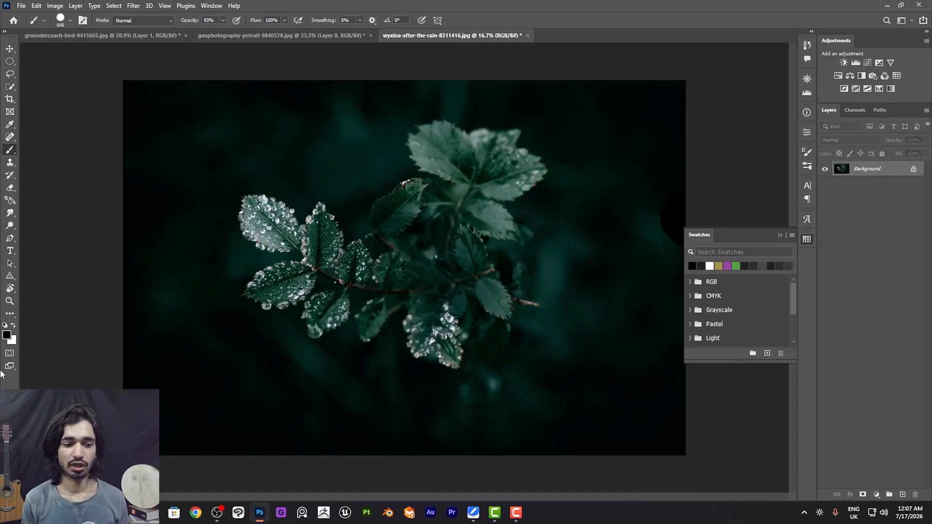
# - Set the foreground colour to teal 2f656a and return to the Brush tool
pyautogui.click(7, 335)
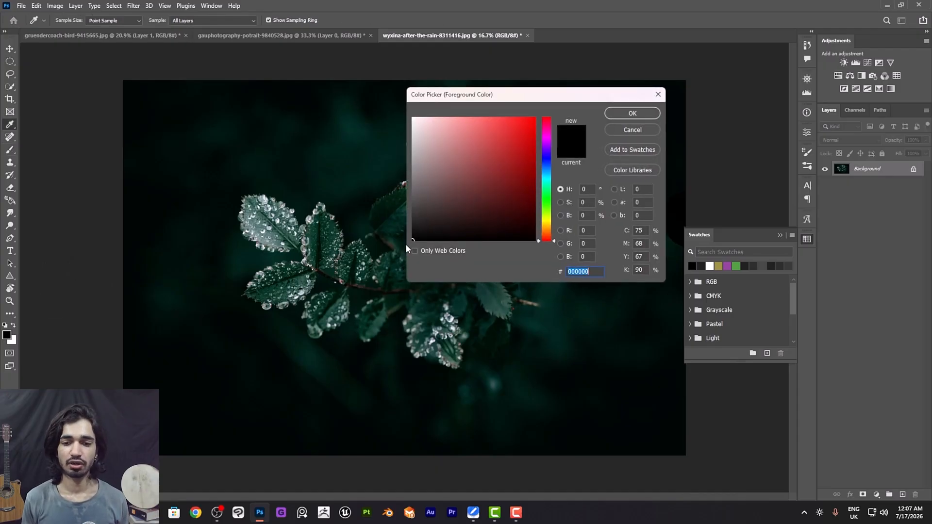
pyautogui.click(538, 177)
pyautogui.click(493, 162)
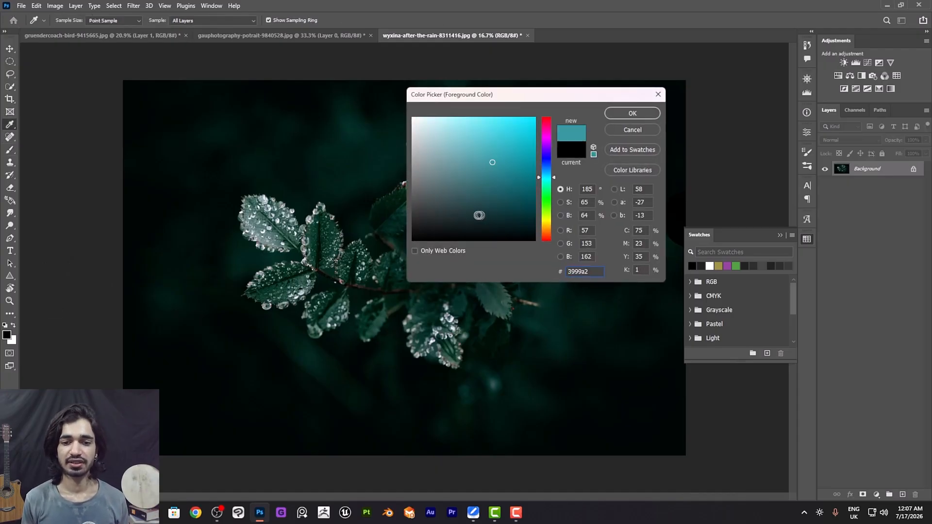
pyautogui.moveTo(499, 177)
pyautogui.mouseDown()
pyautogui.moveTo(456, 152)
pyautogui.moveTo(487, 136)
pyautogui.moveTo(493, 145)
pyautogui.moveTo(502, 205)
pyautogui.moveTo(480, 189)
pyautogui.mouseUp()
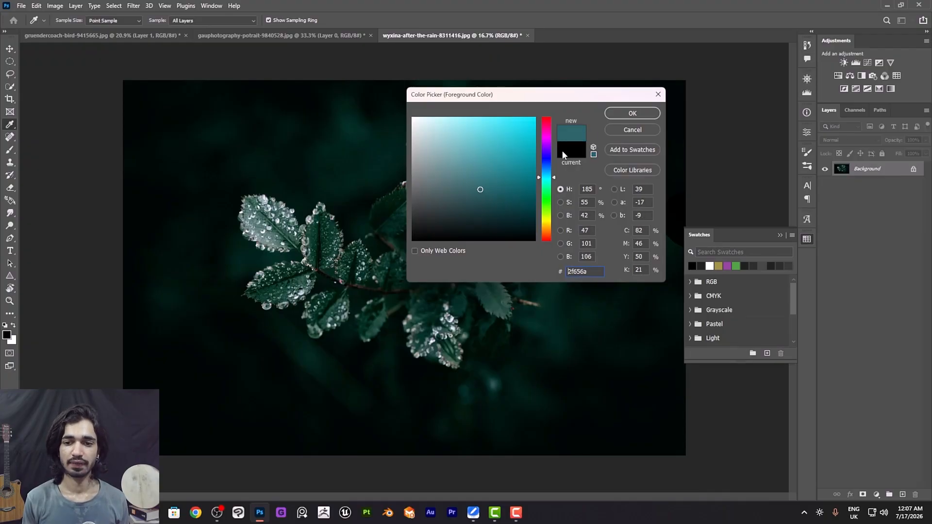
pyautogui.click(630, 114)
pyautogui.press('b')
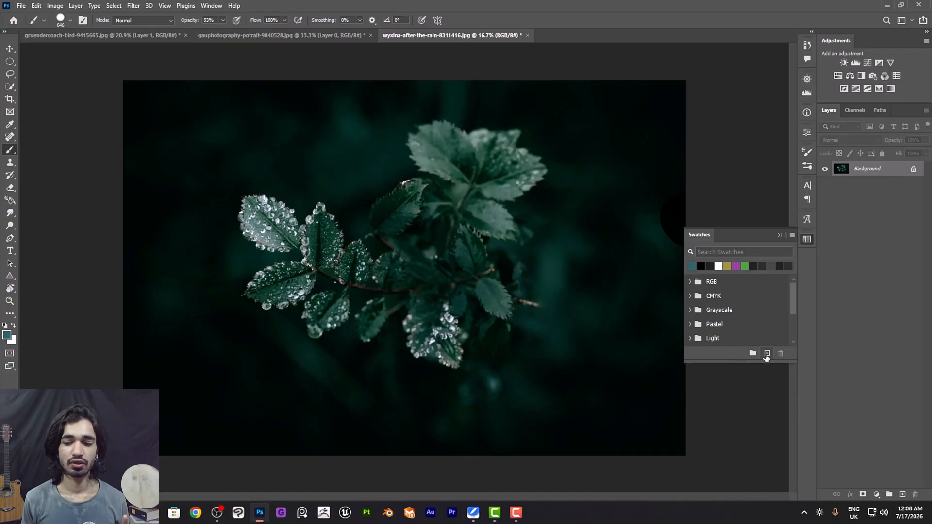
# - Save the teal foreground colour as a new swatch named Swatch 1, also adding it to the current library
pyautogui.click(768, 354)
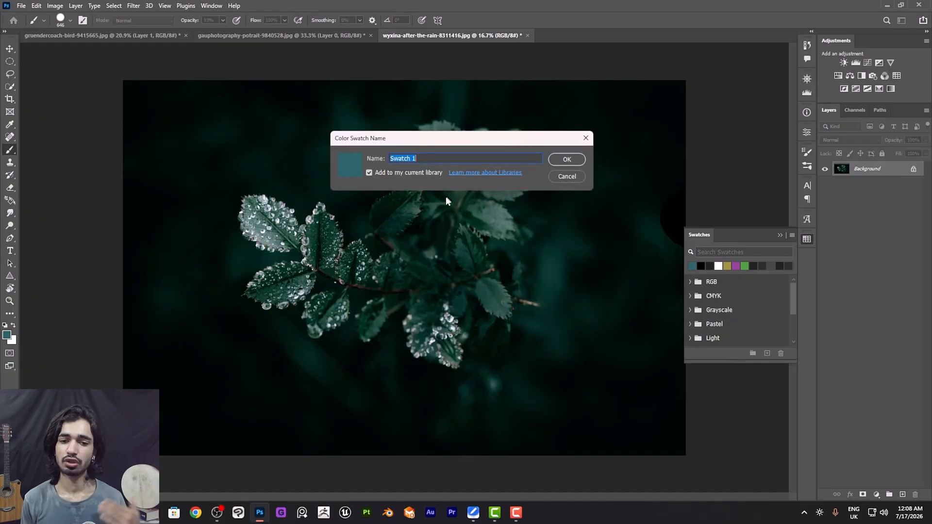
pyautogui.click(568, 159)
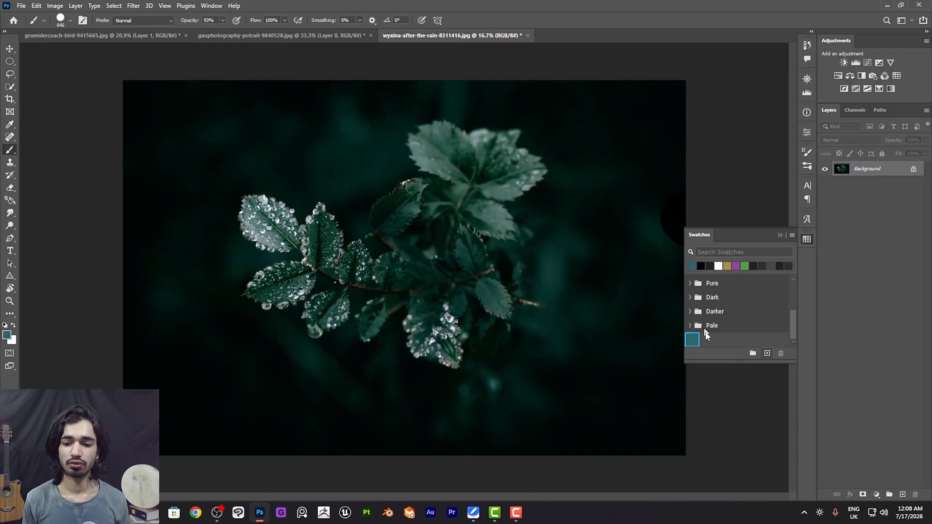
pyautogui.moveTo(793, 326)
pyautogui.mouseDown()
pyautogui.moveTo(793, 304)
pyautogui.moveTo(788, 333)
pyautogui.mouseUp()
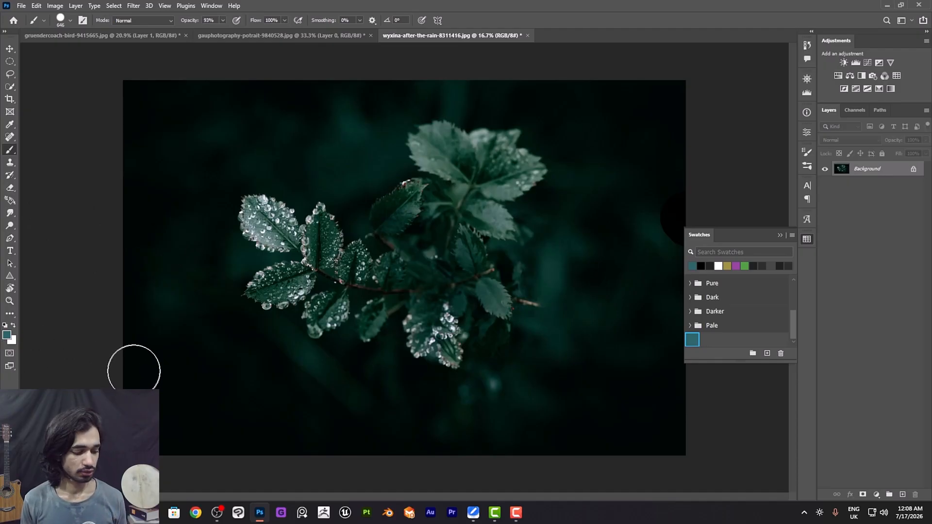
# - Reset to the default black and white colours, and load the saved teal swatch as the foreground colour for the Brush tool
pyautogui.press('d')
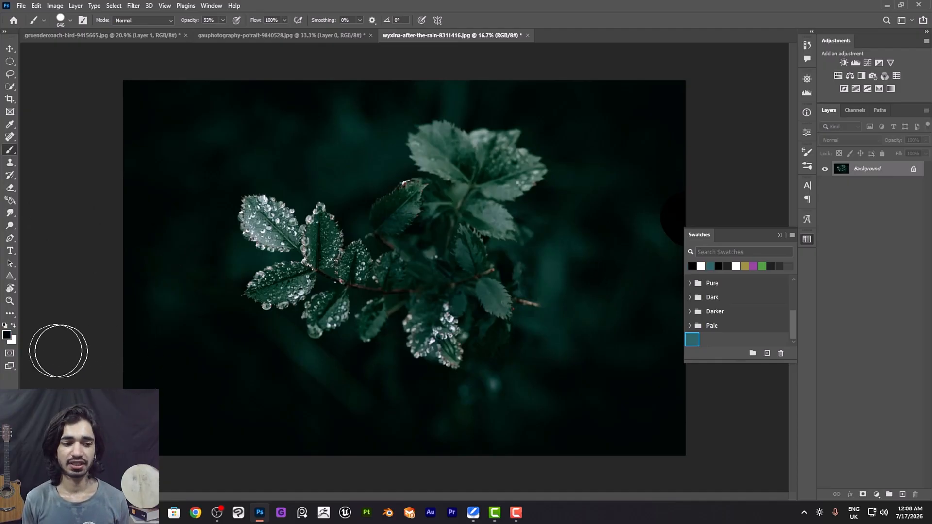
pyautogui.click(6, 339)
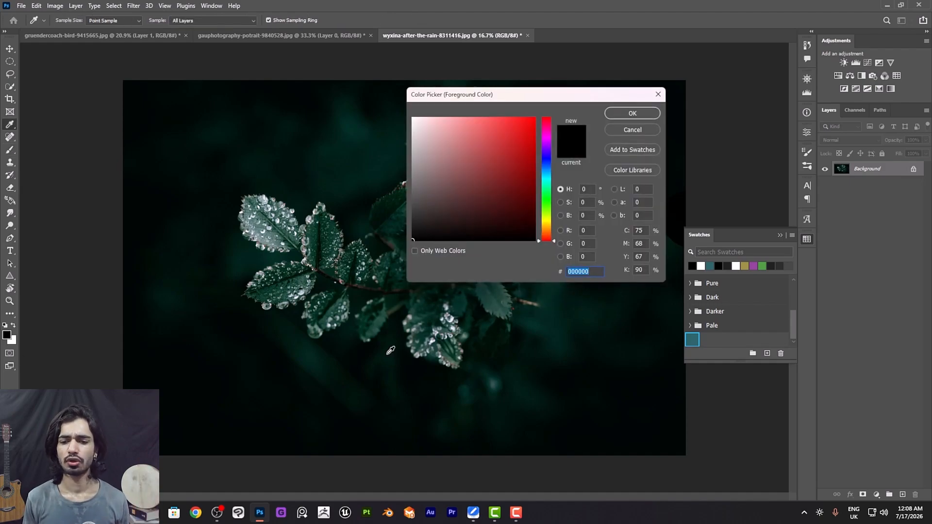
pyautogui.click(807, 241)
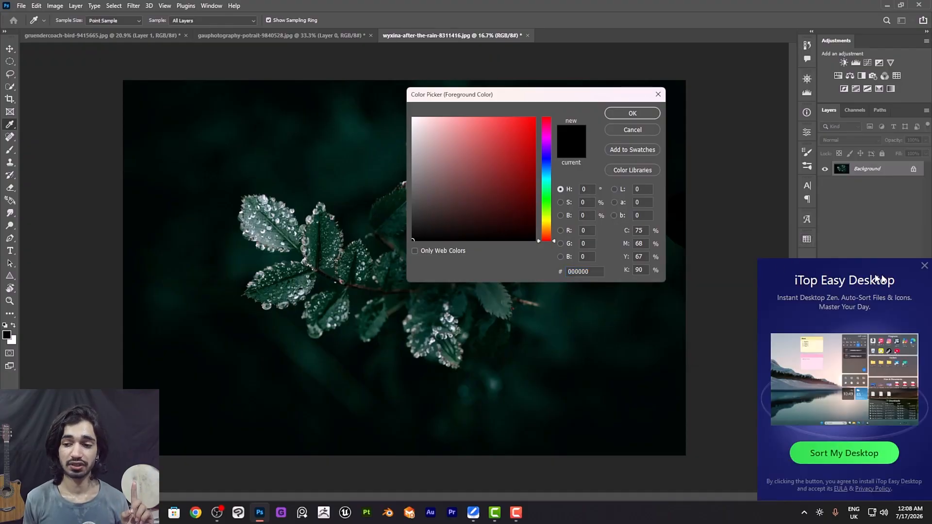
pyautogui.click(924, 266)
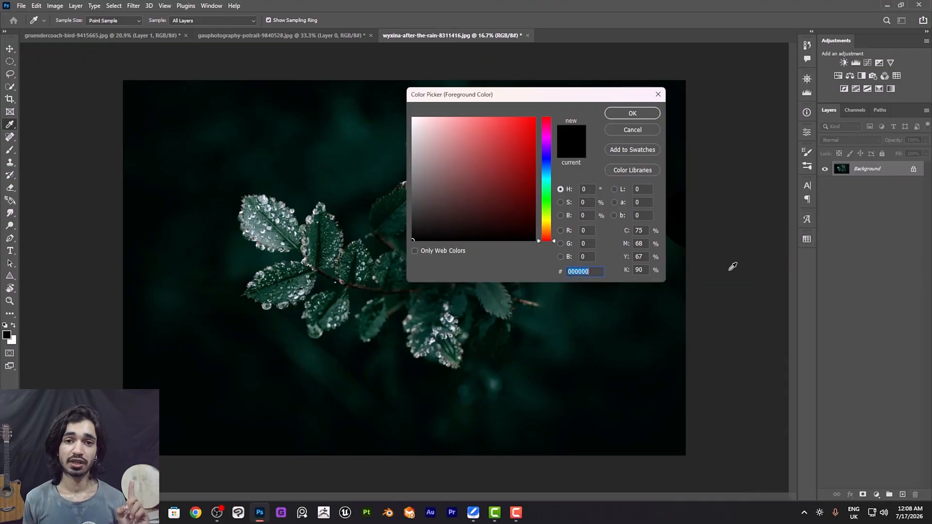
pyautogui.click(807, 240)
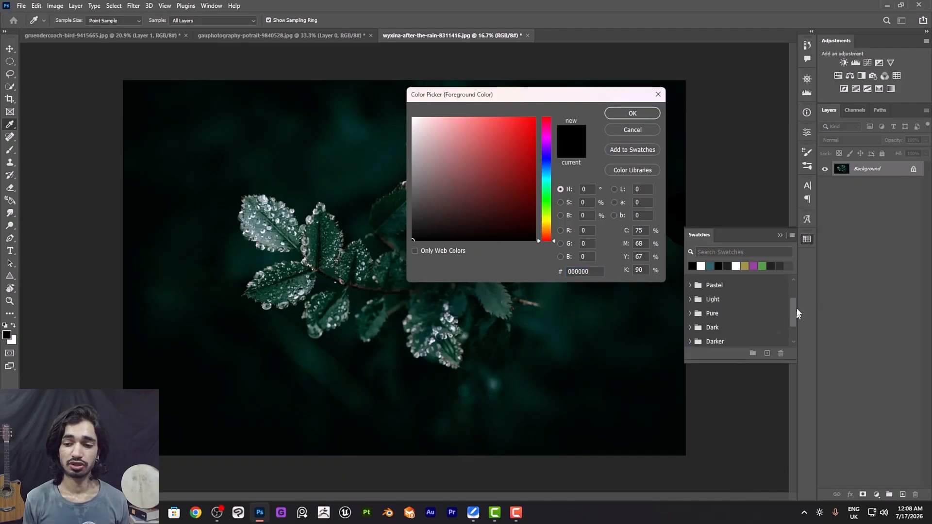
pyautogui.moveTo(794, 311); pyautogui.dragTo(795, 323)
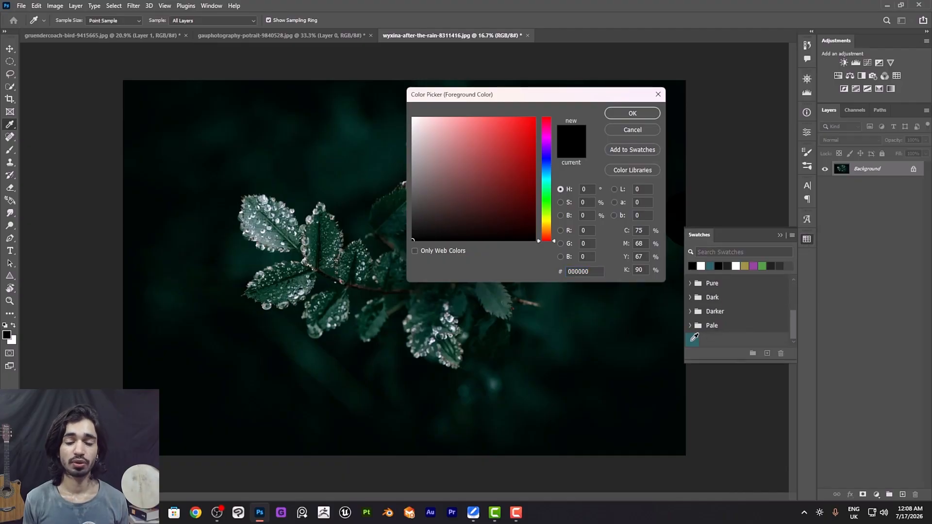
pyautogui.click(691, 342)
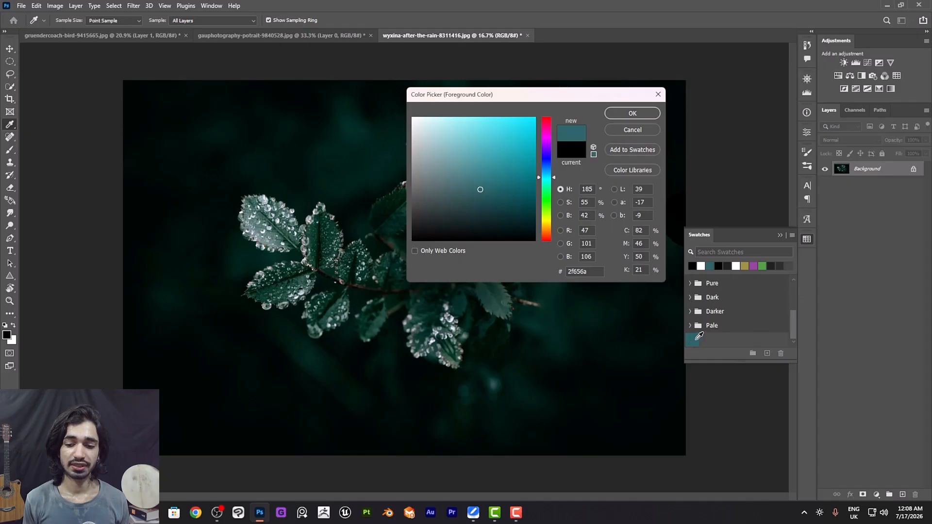
pyautogui.click(632, 113)
pyautogui.press('b')
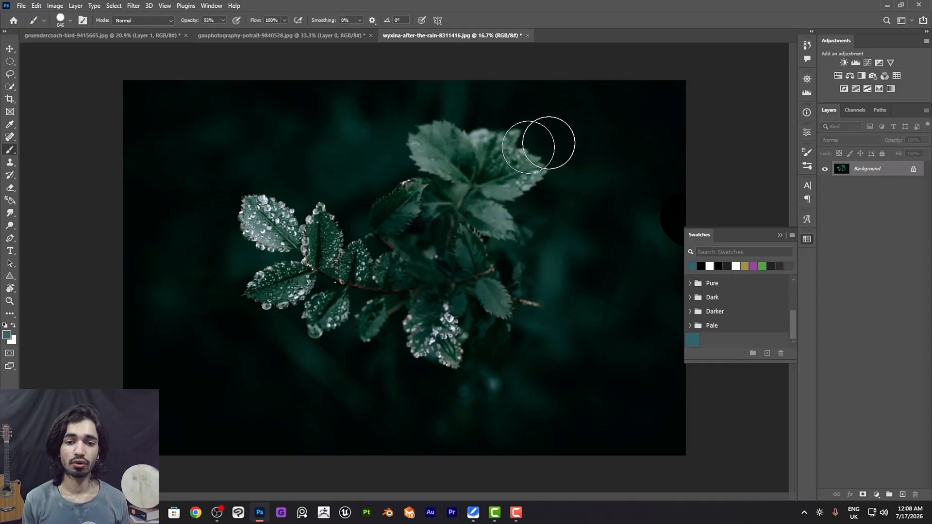
# - Paint three teal test strokes over the plant photo, raising the brush opacity to 100% after the first one
pyautogui.click(168, 122)
pyautogui.moveTo(170, 123); pyautogui.dragTo(442, 125)
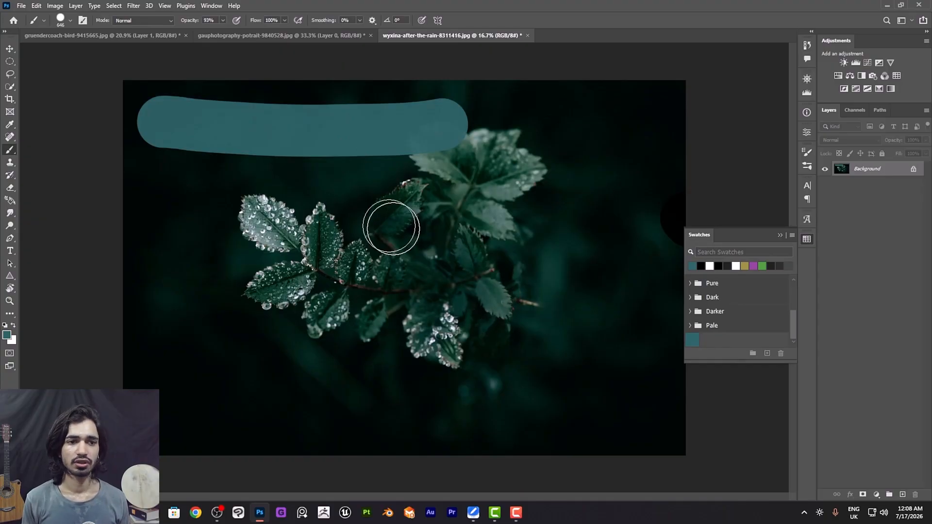
pyautogui.click(223, 20)
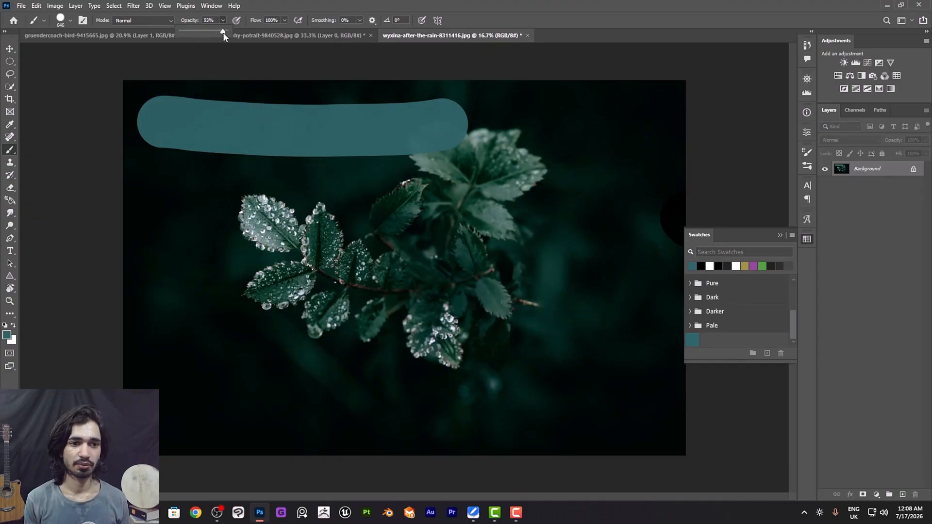
pyautogui.moveTo(222, 31); pyautogui.dragTo(234, 31)
pyautogui.moveTo(496, 124); pyautogui.dragTo(564, 311)
pyautogui.moveTo(313, 308); pyautogui.dragTo(559, 253)
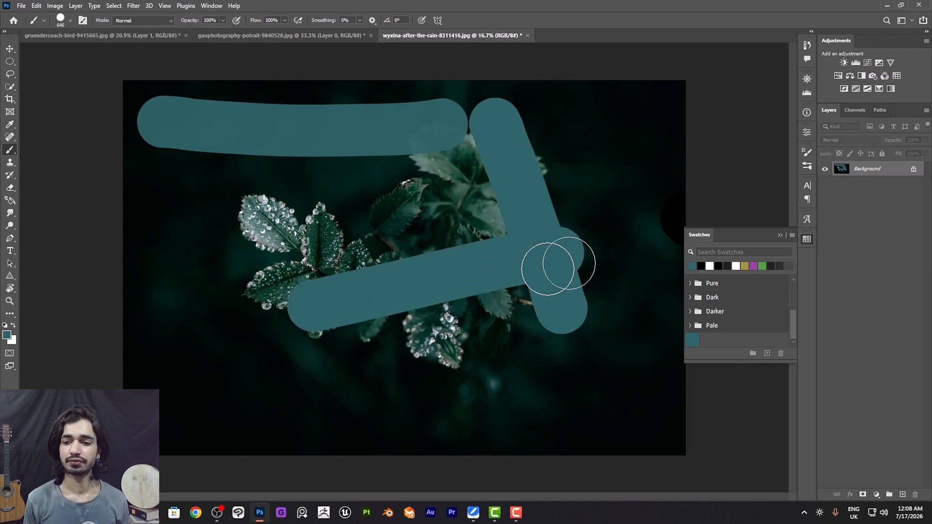
# - Collapse the Swatches panel and briefly check the Brush Settings panel
pyautogui.click(807, 239)
pyautogui.click(807, 154)
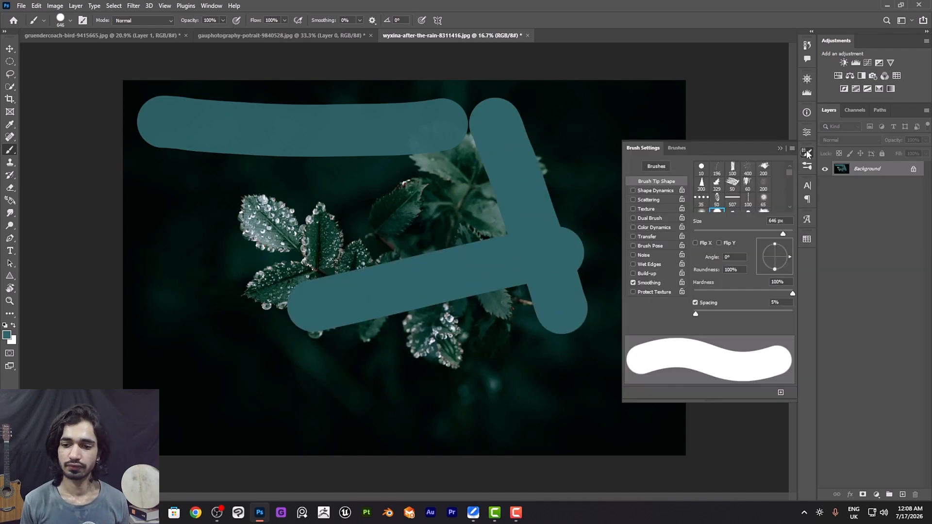
pyautogui.click(808, 155)
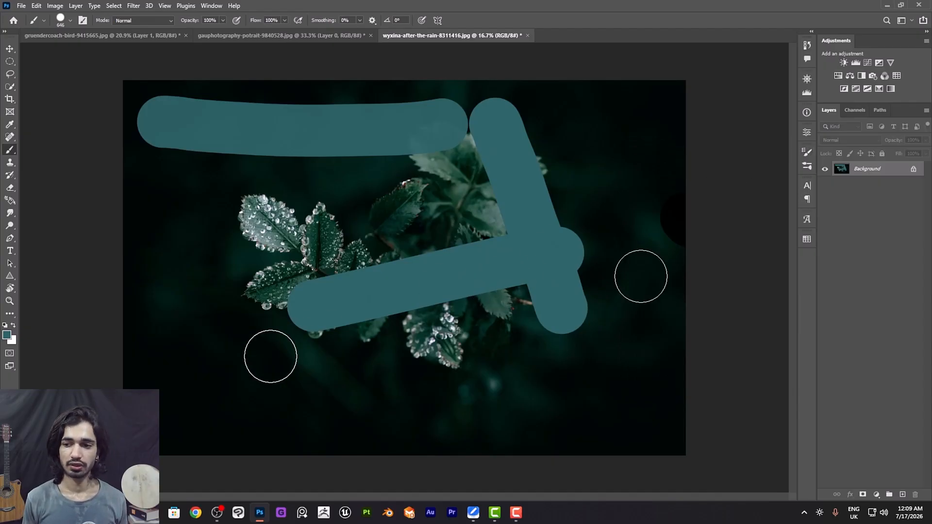
# - Undo the three teal brush strokes on the plant photo
pyautogui.hotkey('ctrl', 'z')
pyautogui.hotkey('ctrl', 'z')
pyautogui.hotkey('ctrl', 'z')
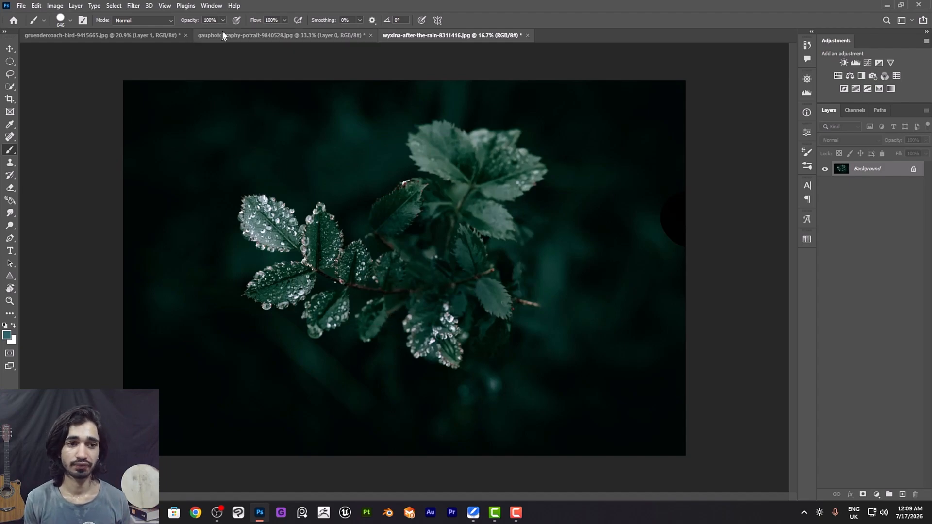
pyautogui.click(135, 8)
pyautogui.moveTo(122, 8)
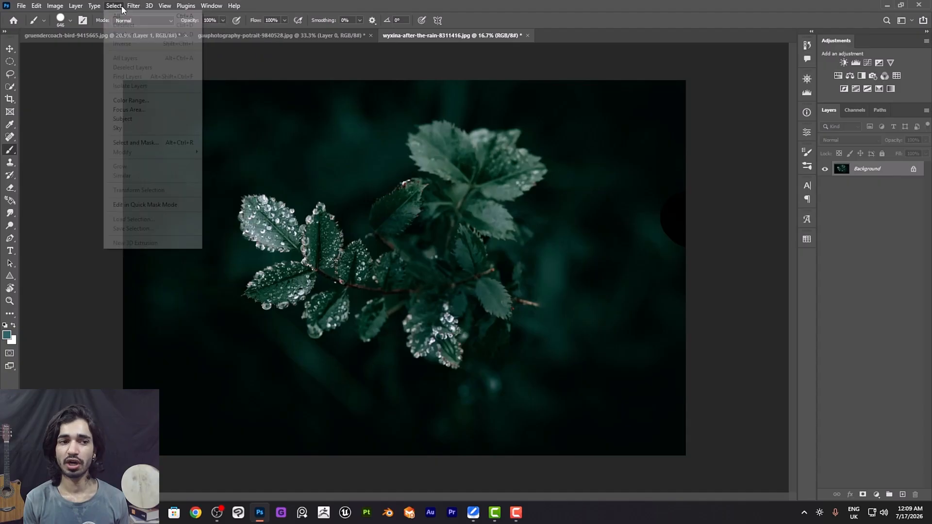
pyautogui.moveTo(183, 130)
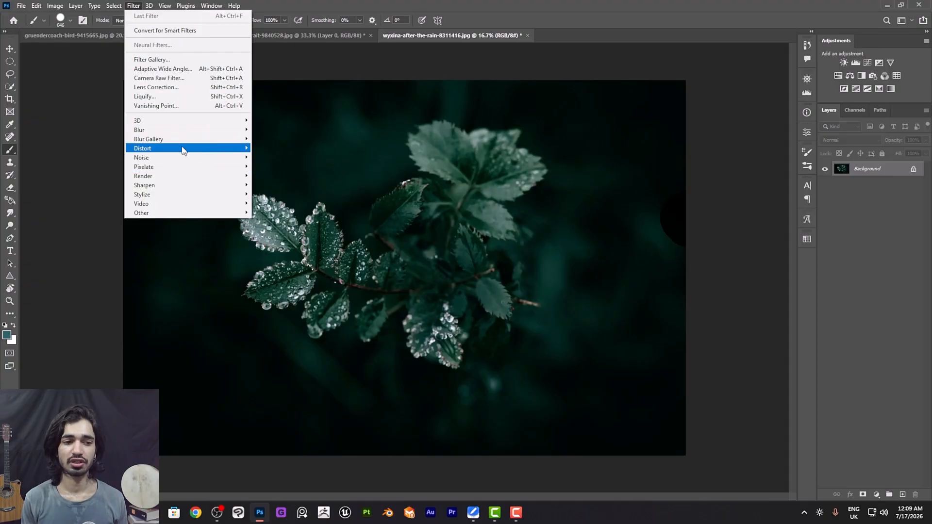
pyautogui.click(345, 62)
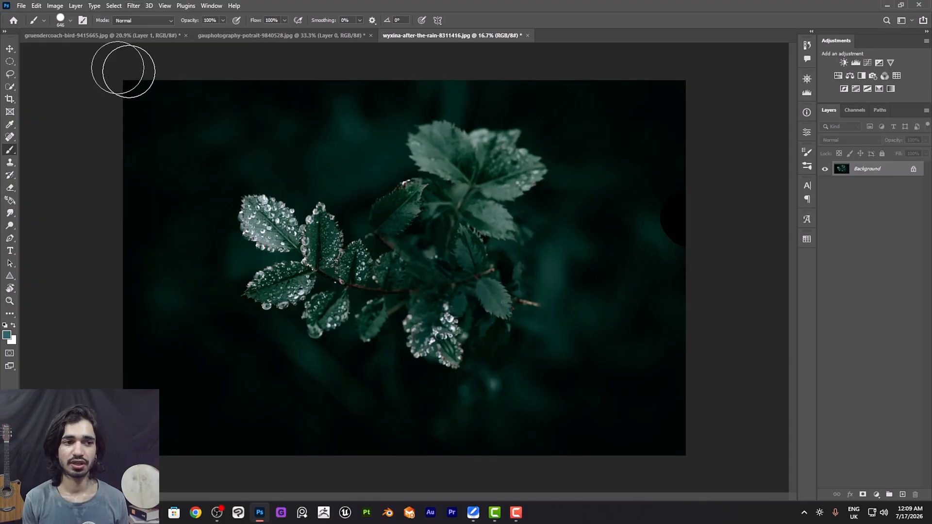
# - Customize the application menus so the Gaussian Blur command under Filter is highlighted in Red
pyautogui.click(36, 9)
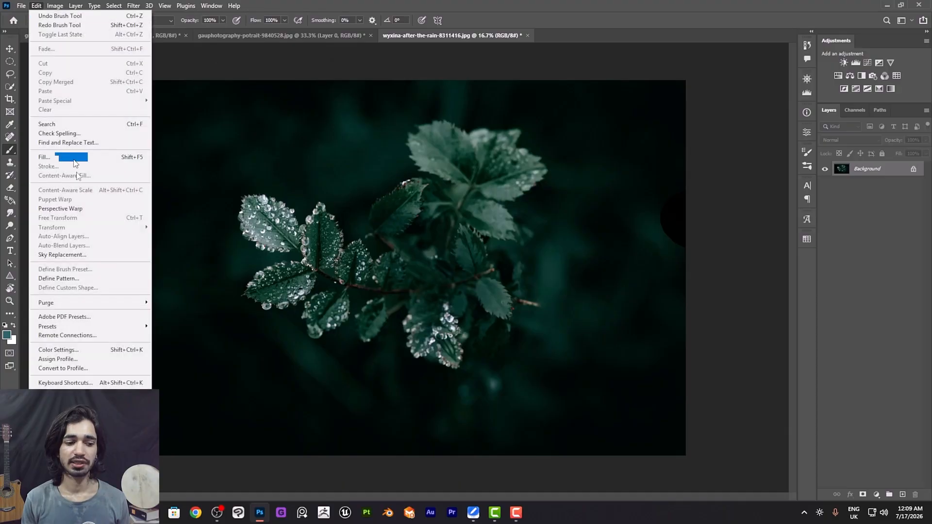
pyautogui.click(89, 384)
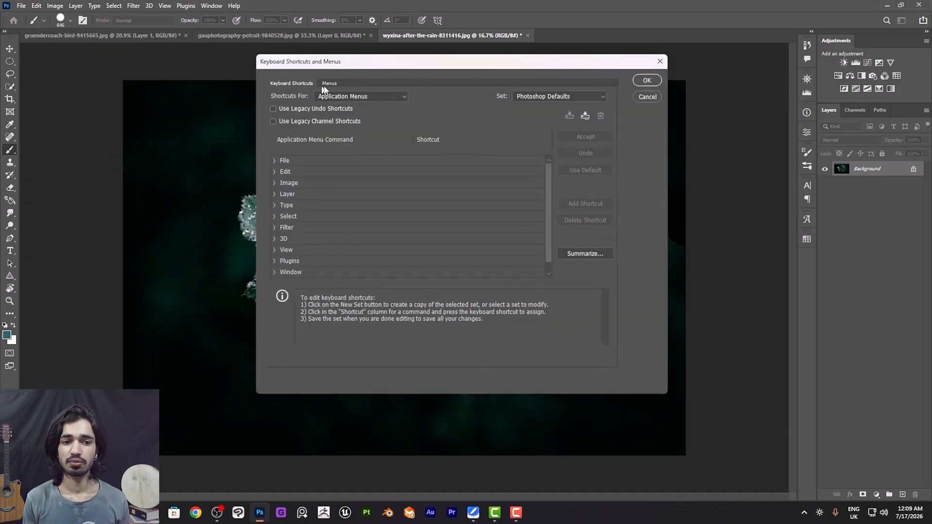
pyautogui.click(330, 83)
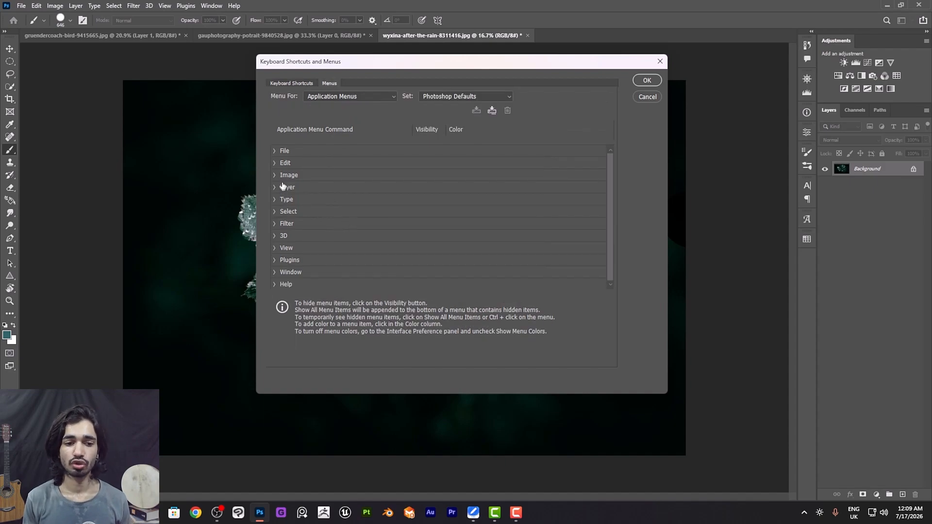
pyautogui.click(274, 223)
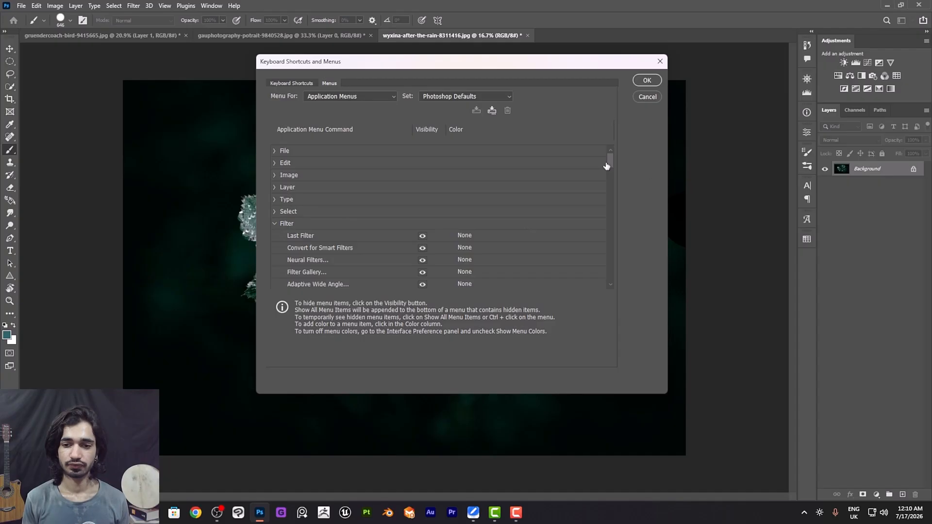
pyautogui.moveTo(608, 161); pyautogui.dragTo(607, 187)
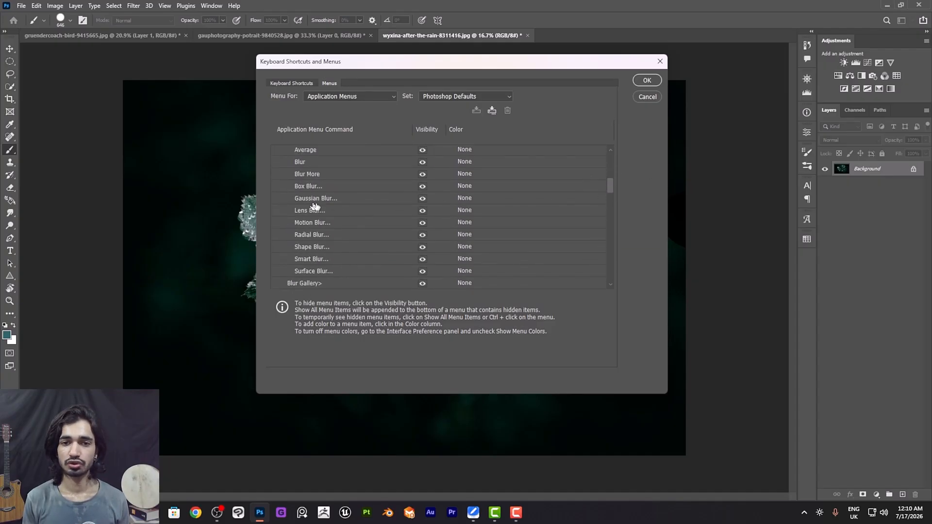
pyautogui.click(456, 202)
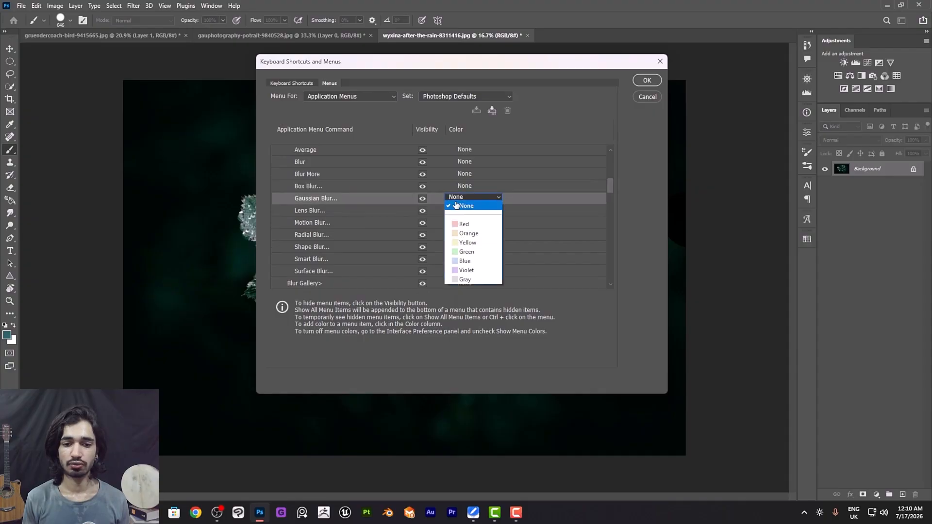
pyautogui.click(466, 225)
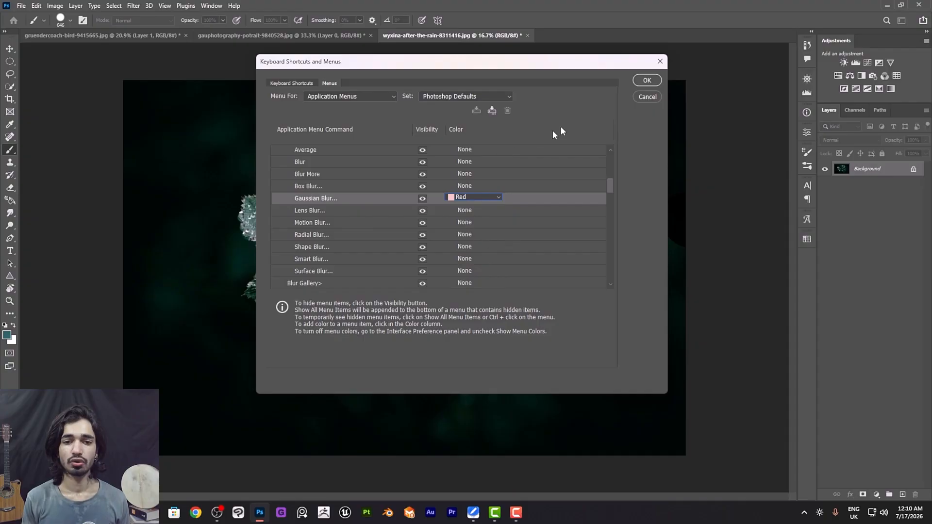
# - Apply the menu colour customization and check the Gaussian Blur highlight among the Filter menu's Blur commands
pyautogui.click(647, 80)
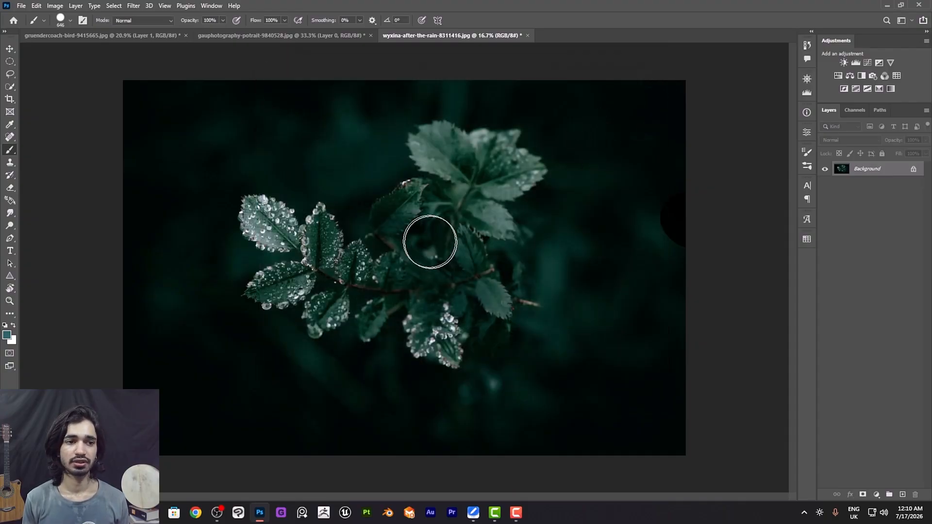
pyautogui.click(133, 6)
pyautogui.moveTo(197, 130)
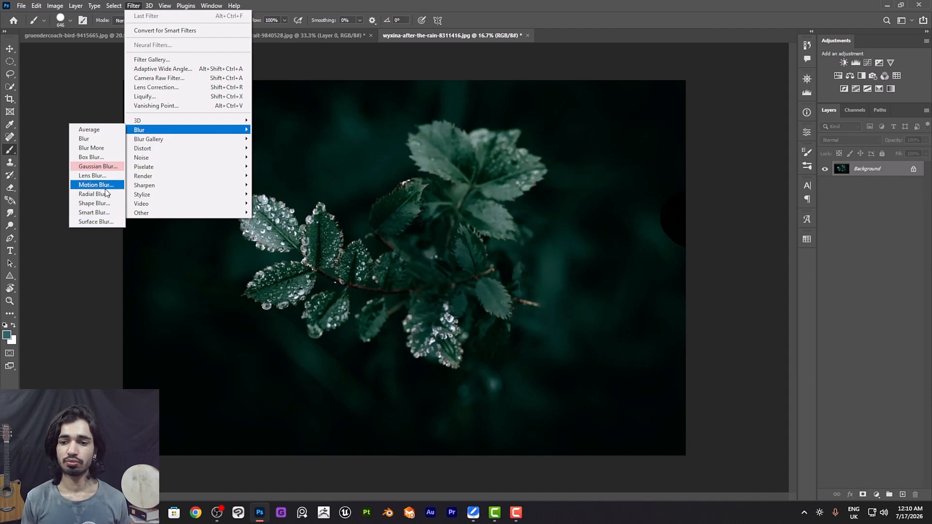
pyautogui.click(727, 194)
# - Review the application menu customization and keyboard shortcut settings, leaving both as they are
pyautogui.click(36, 6)
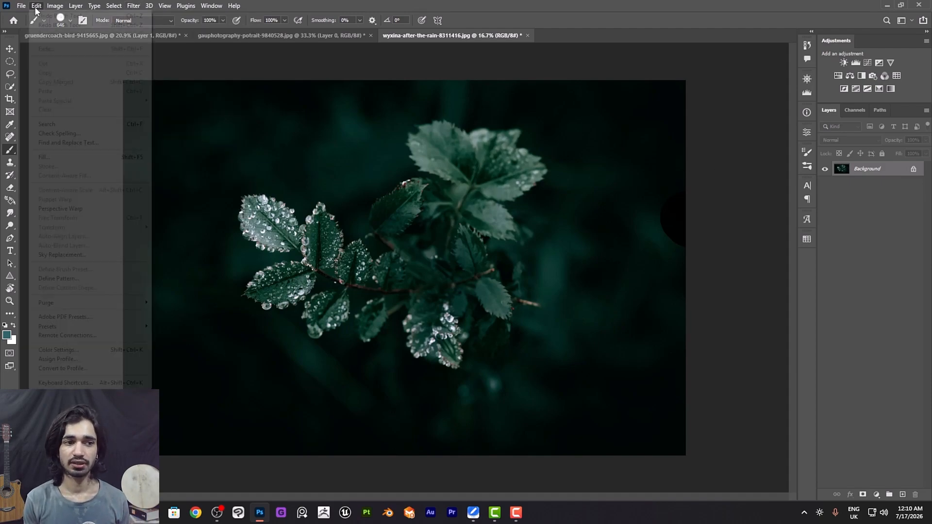
pyautogui.click(73, 383)
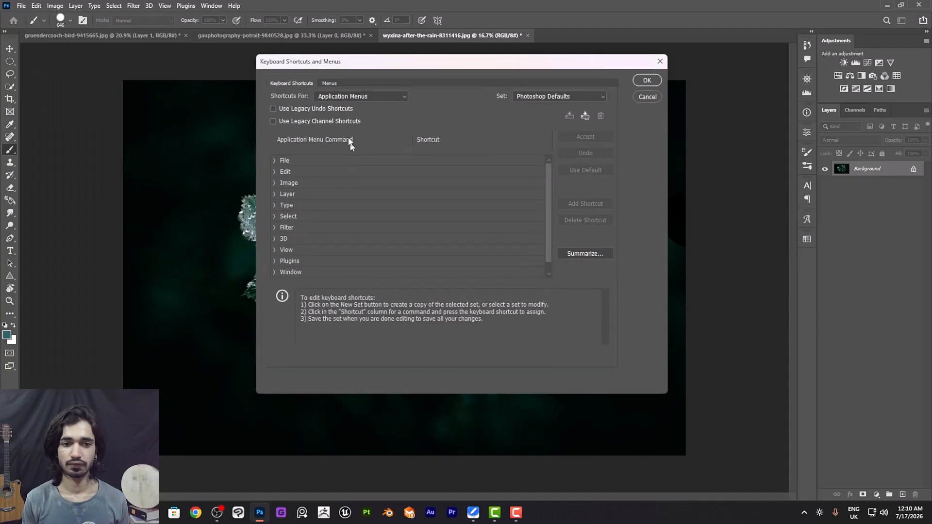
pyautogui.click(329, 83)
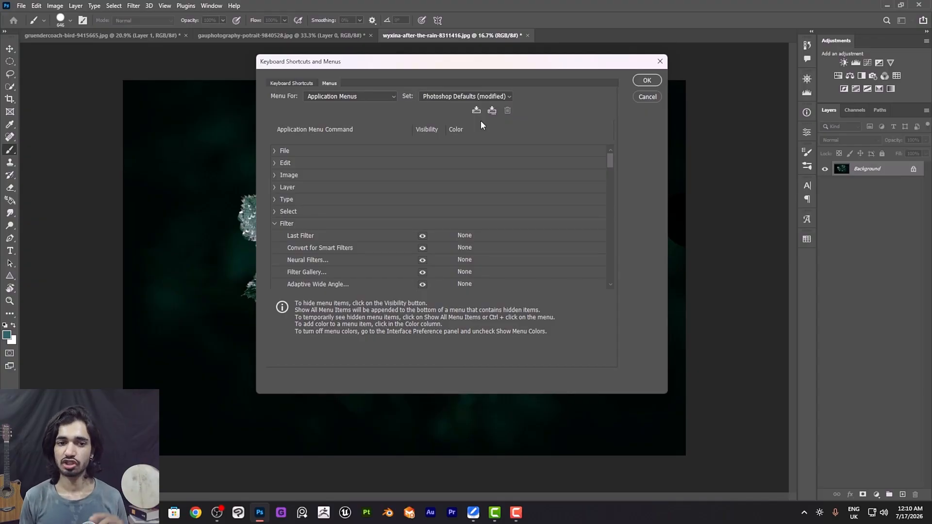
pyautogui.click(292, 83)
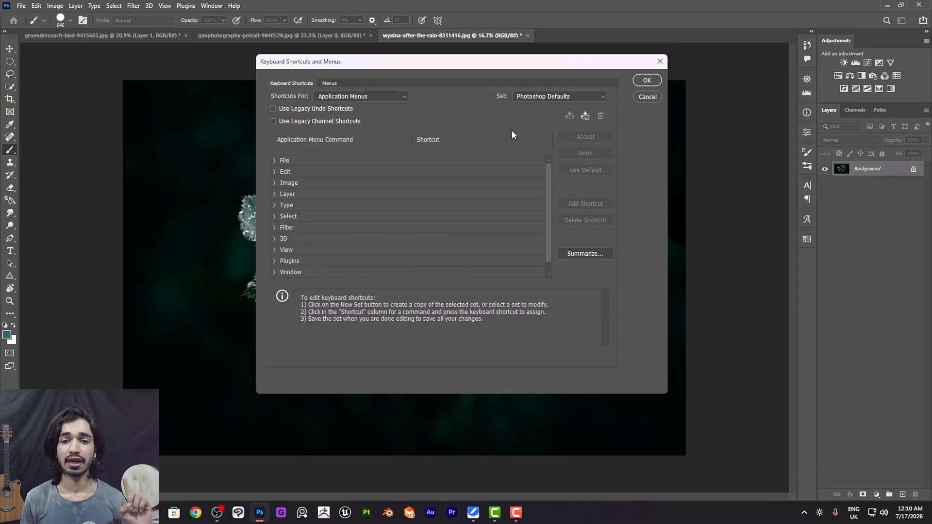
pyautogui.click(647, 80)
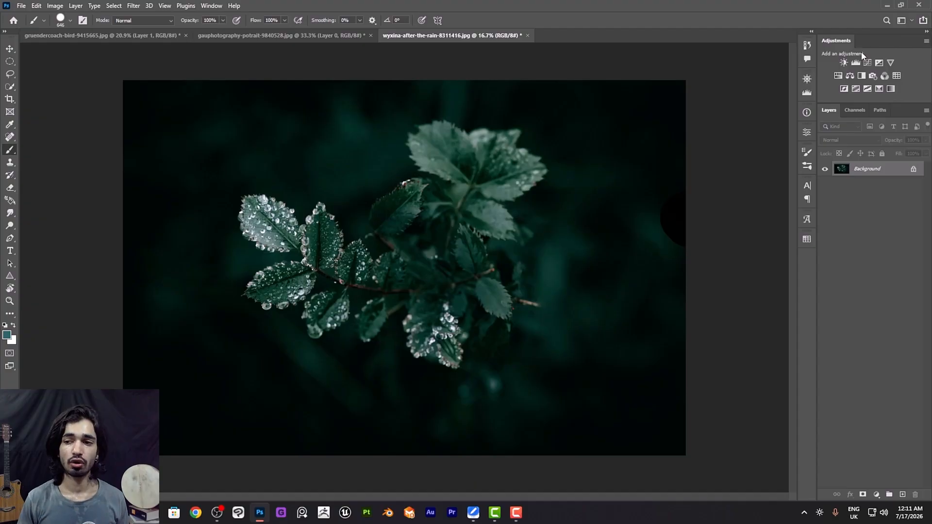
# - Save a new workspace named with the presenter's first name plus 2, capturing Keyboard Shortcuts, Menus and Toolbar
pyautogui.click(911, 20)
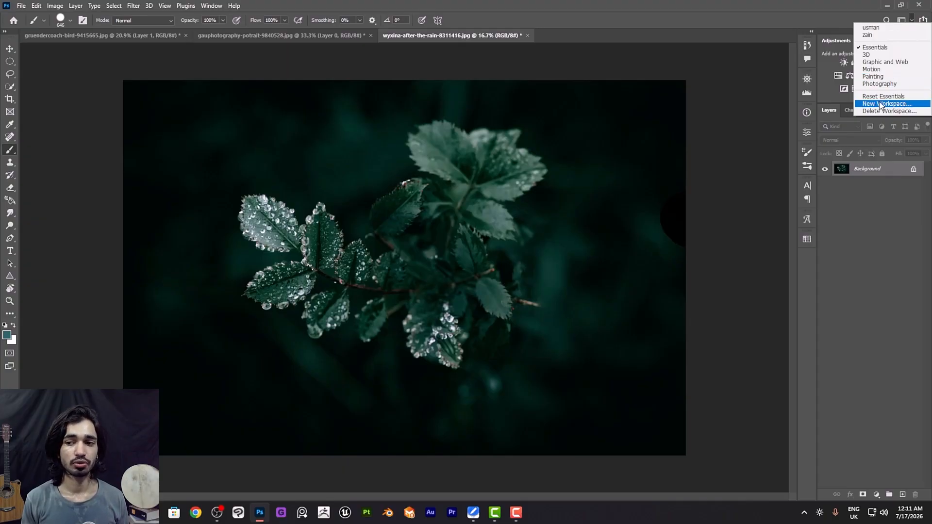
pyautogui.click(880, 104)
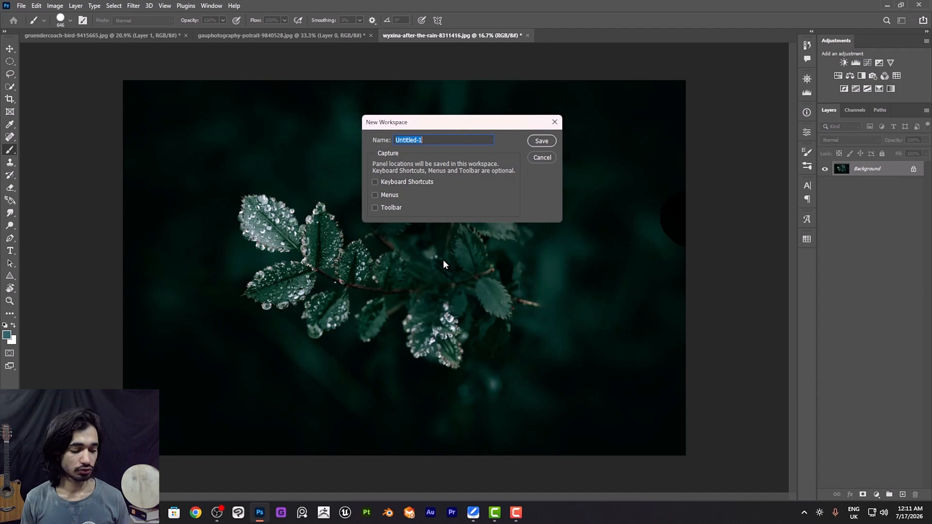
pyautogui.write('zain')
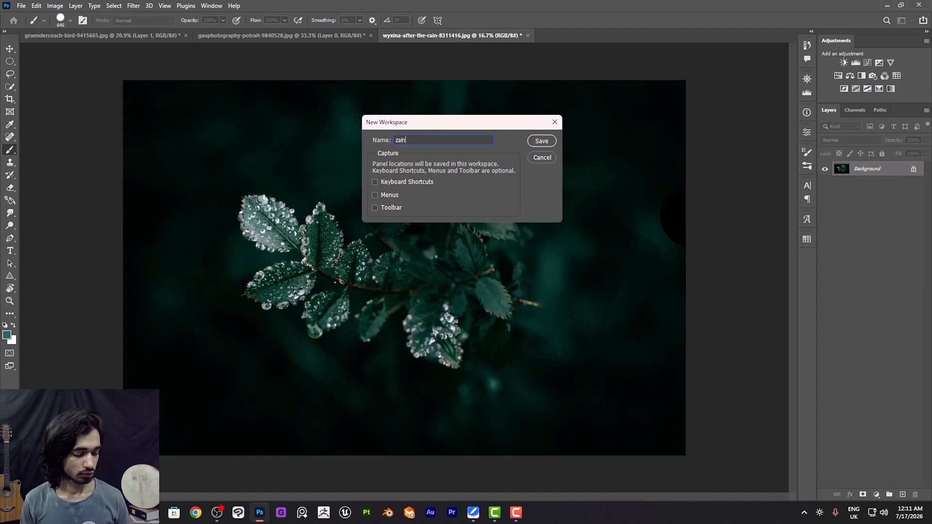
pyautogui.write(' 2')
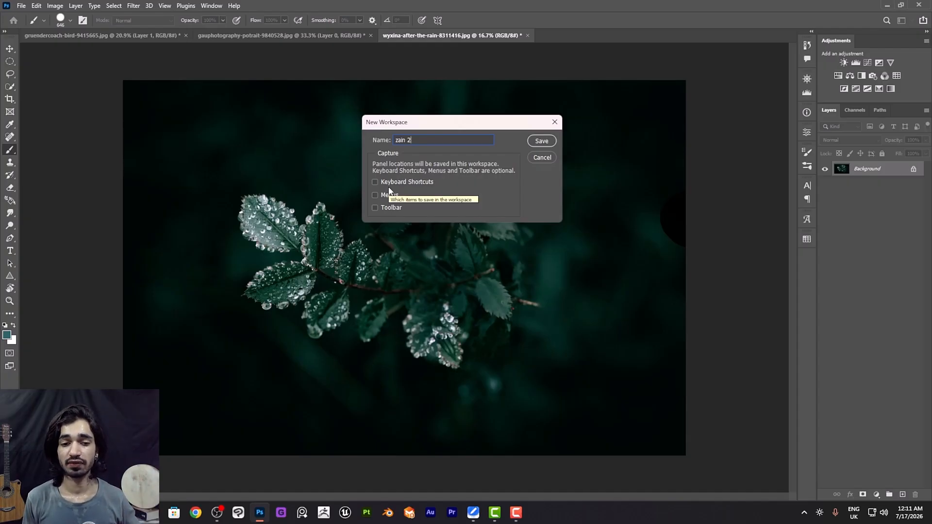
pyautogui.click(375, 182)
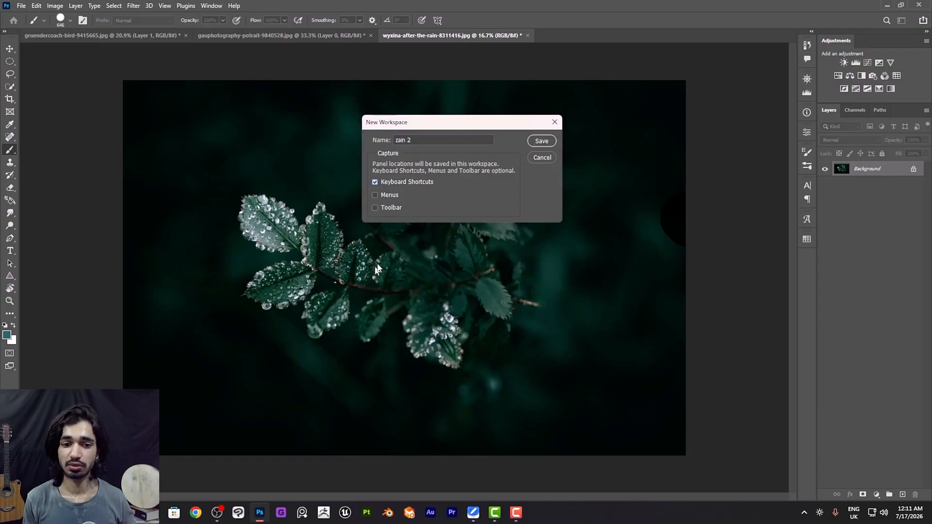
pyautogui.click(374, 209)
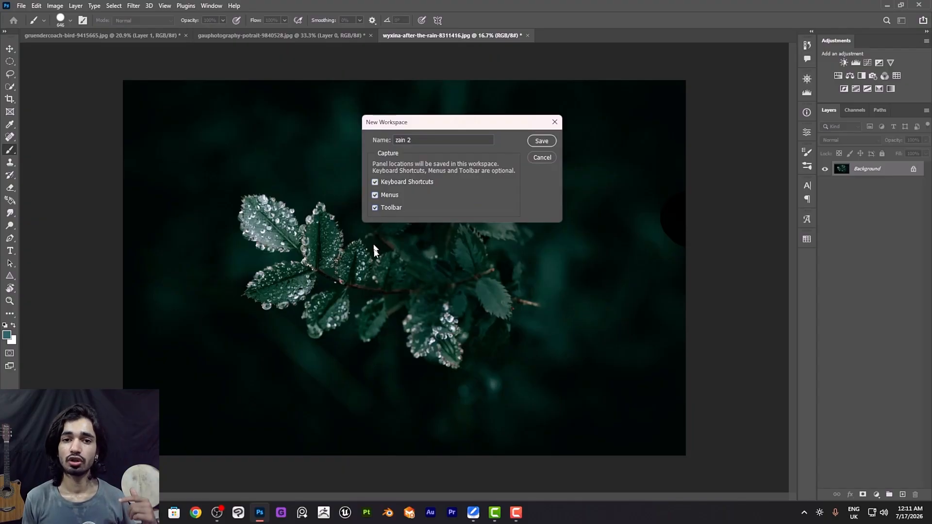
pyautogui.click(542, 141)
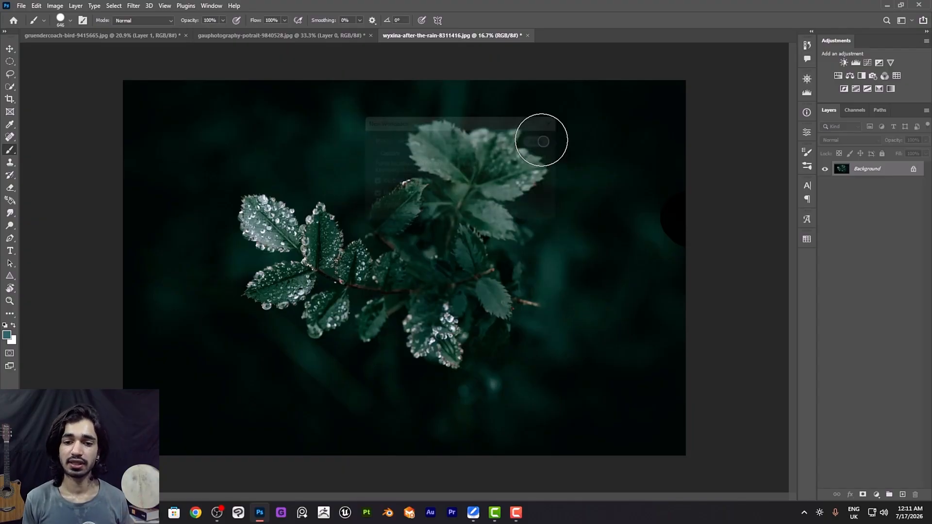
# - Switch to the Essentials workspace and reset it to its default panel layout
pyautogui.click(911, 21)
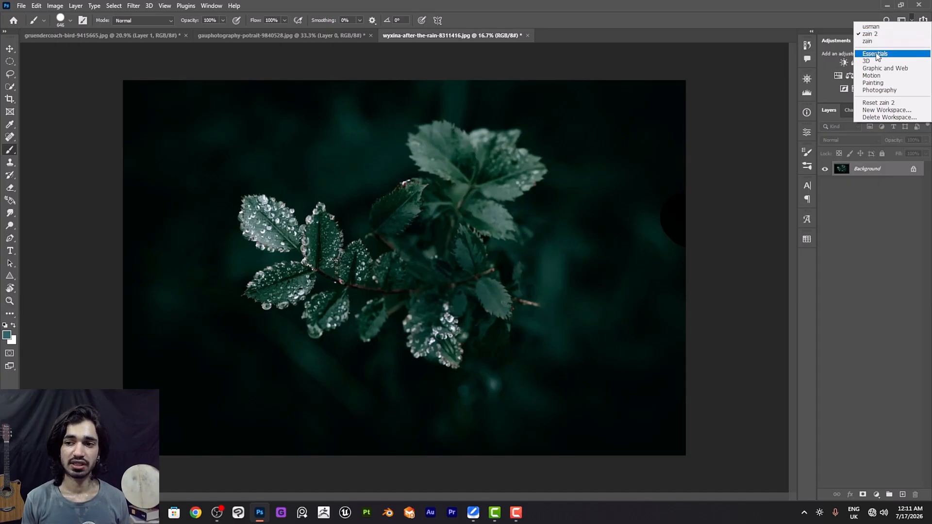
pyautogui.click(876, 55)
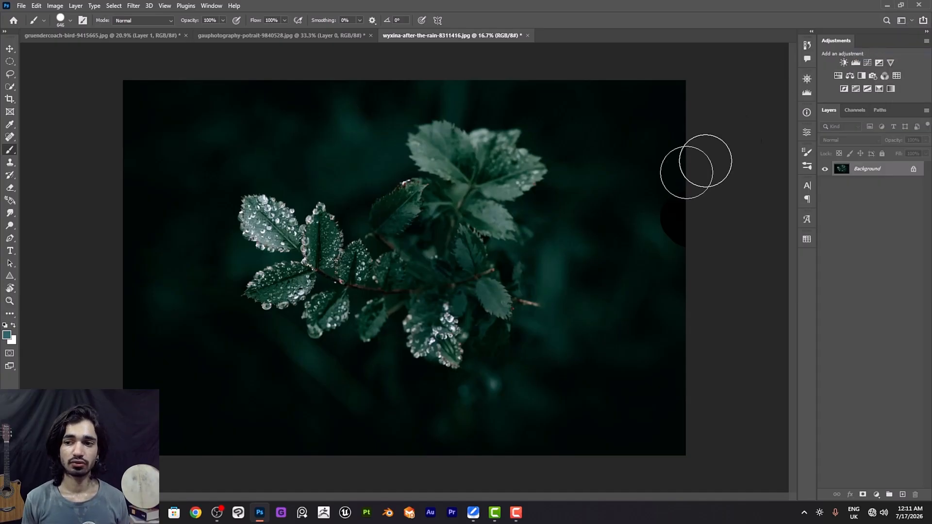
pyautogui.click(913, 24)
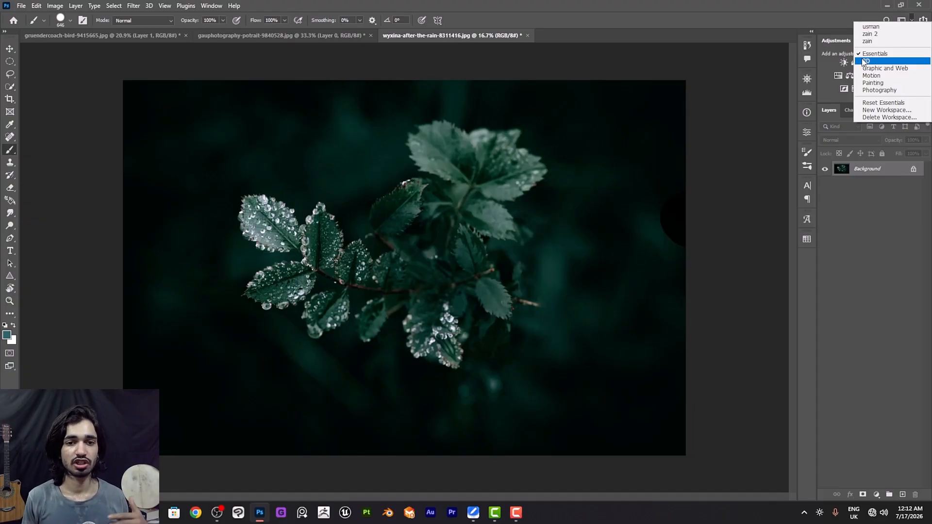
pyautogui.click(875, 104)
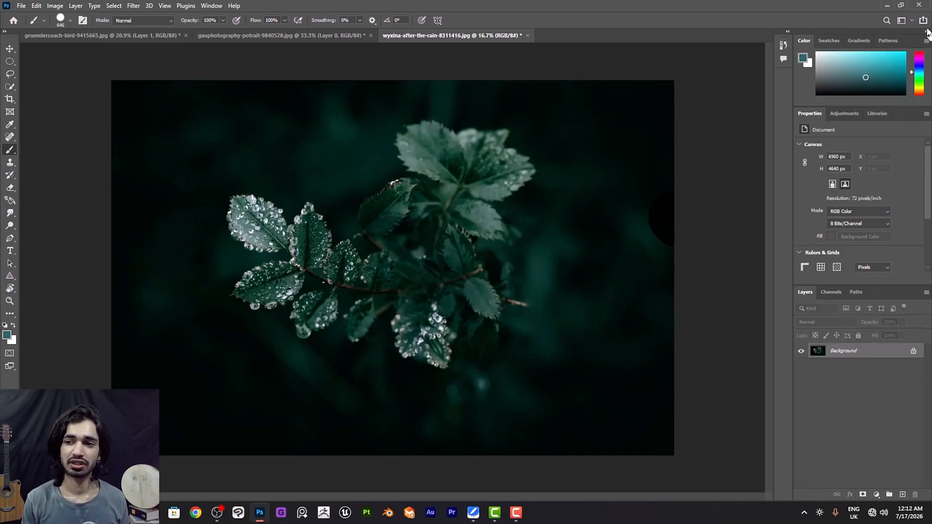
# - Load the presenter's older custom workspace, the one without the 2, and inspect the Filter menu
pyautogui.click(911, 21)
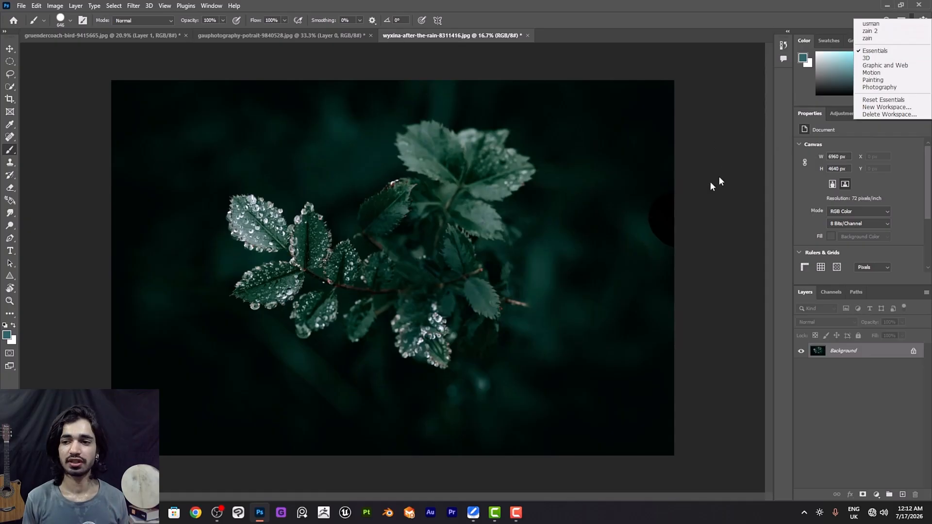
pyautogui.click(873, 39)
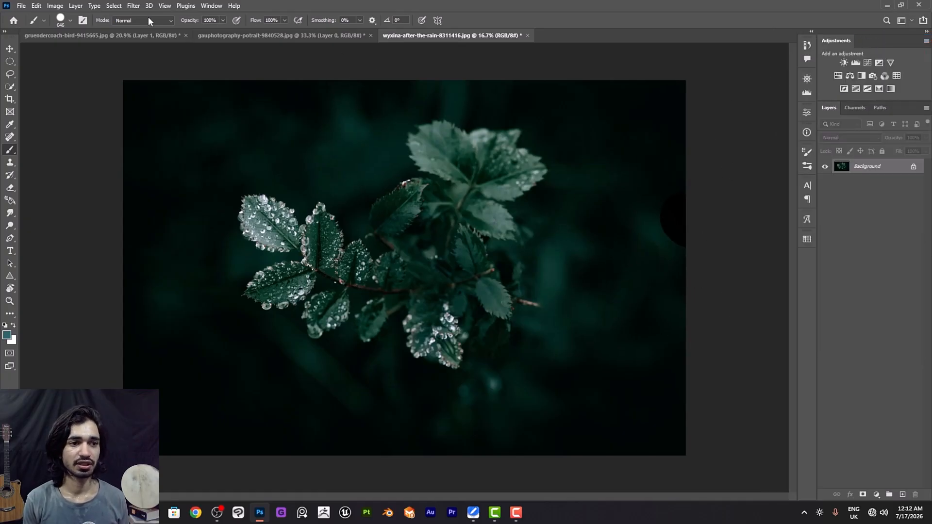
pyautogui.click(132, 6)
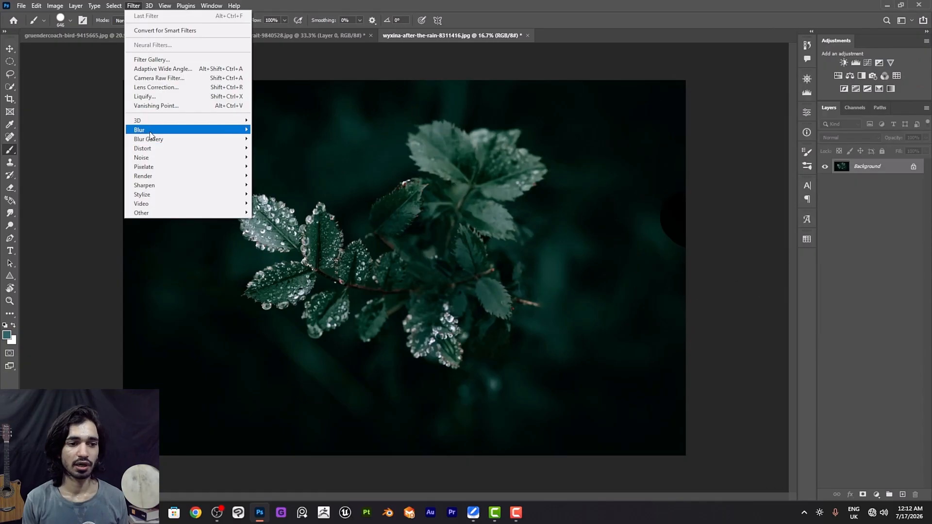
pyautogui.moveTo(146, 130)
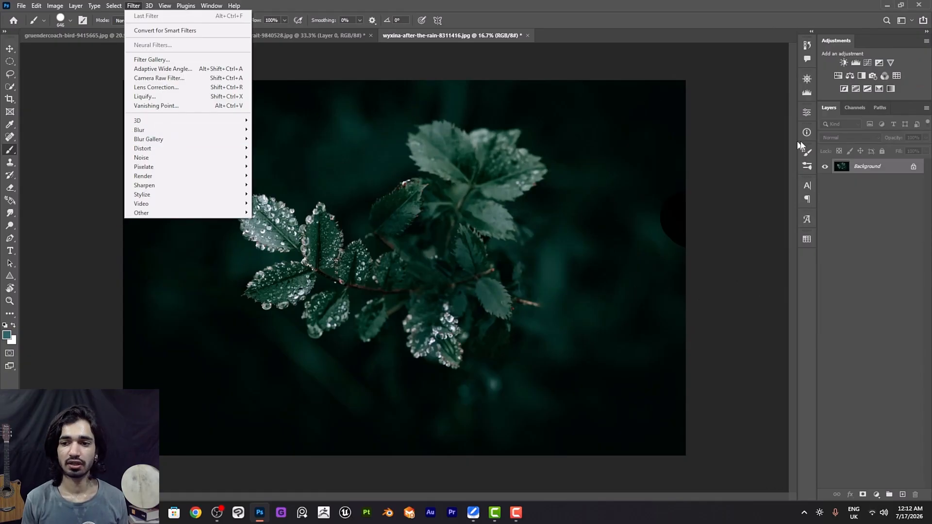
pyautogui.click(748, 132)
# - Alternate between the presenter's two custom workspaces to compare their panel layouts, finishing on the one ending in 2
pyautogui.click(911, 21)
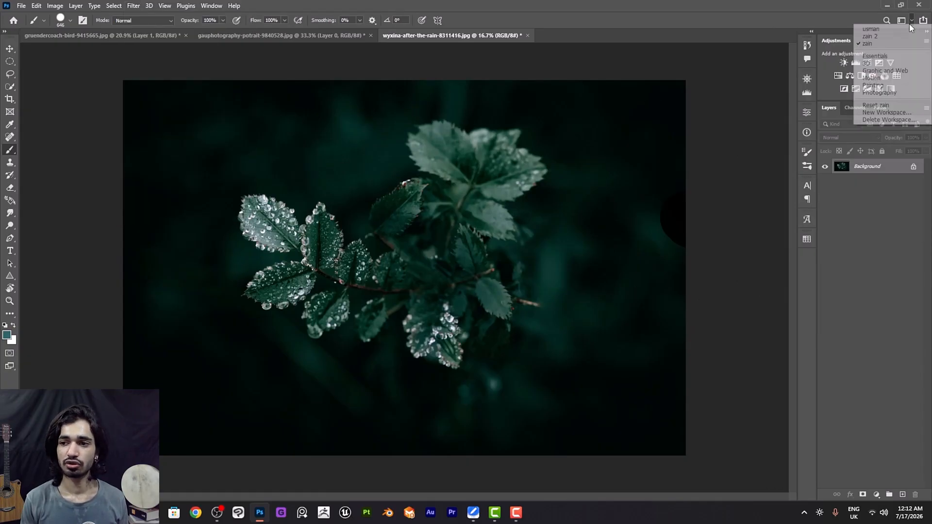
pyautogui.click(872, 37)
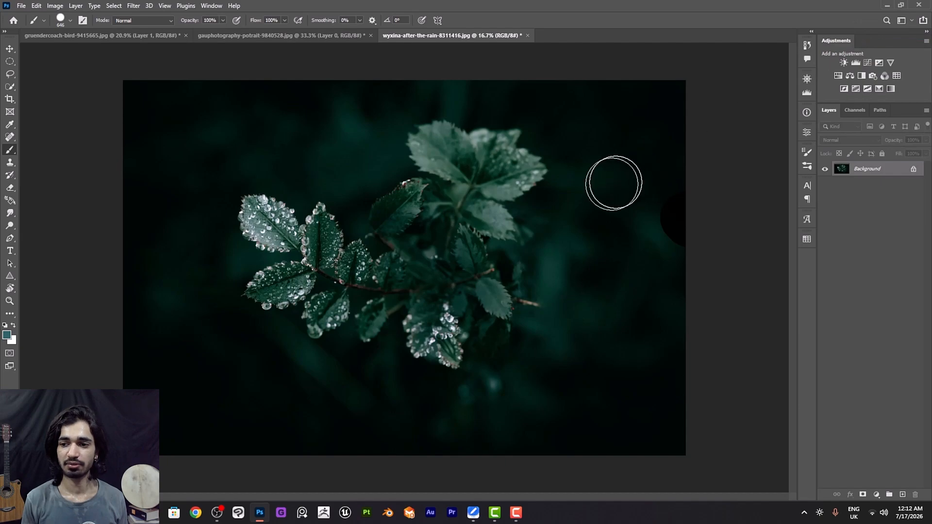
pyautogui.click(911, 21)
pyautogui.click(868, 40)
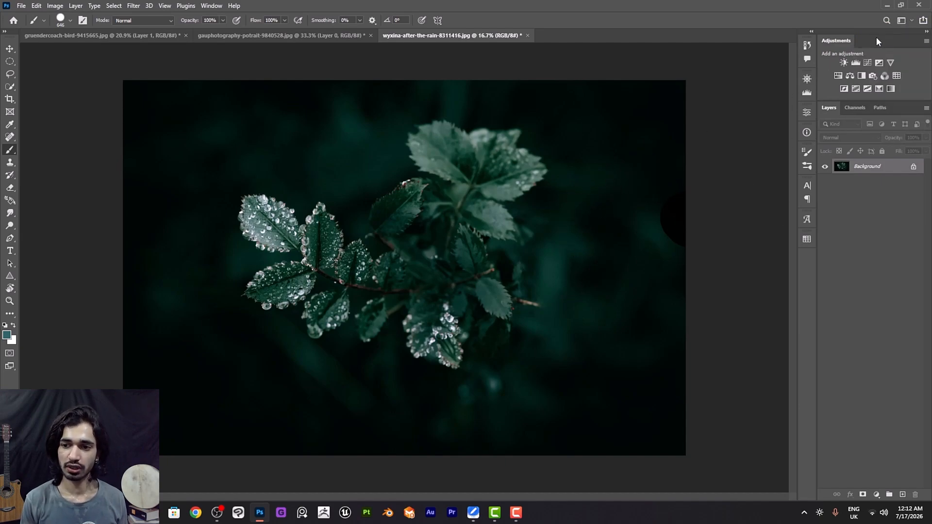
pyautogui.click(911, 21)
pyautogui.click(877, 34)
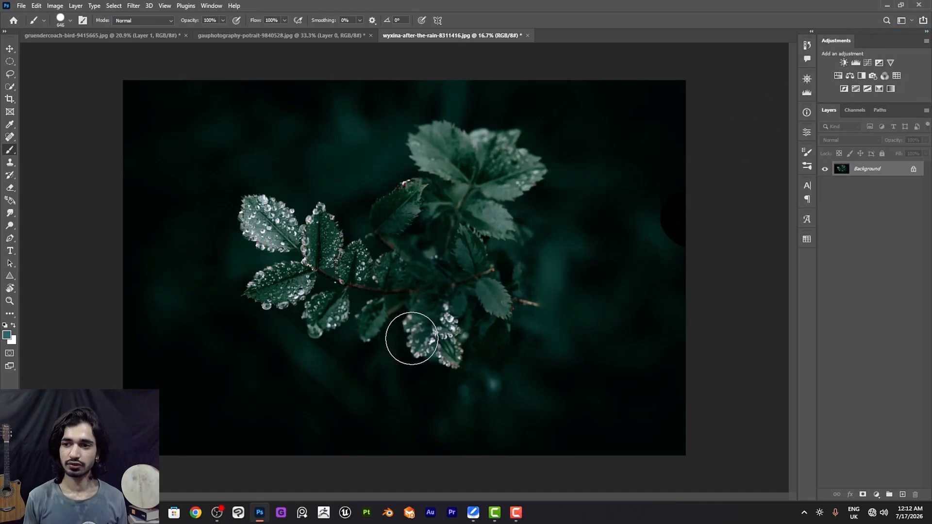
pyautogui.click(911, 21)
pyautogui.click(890, 39)
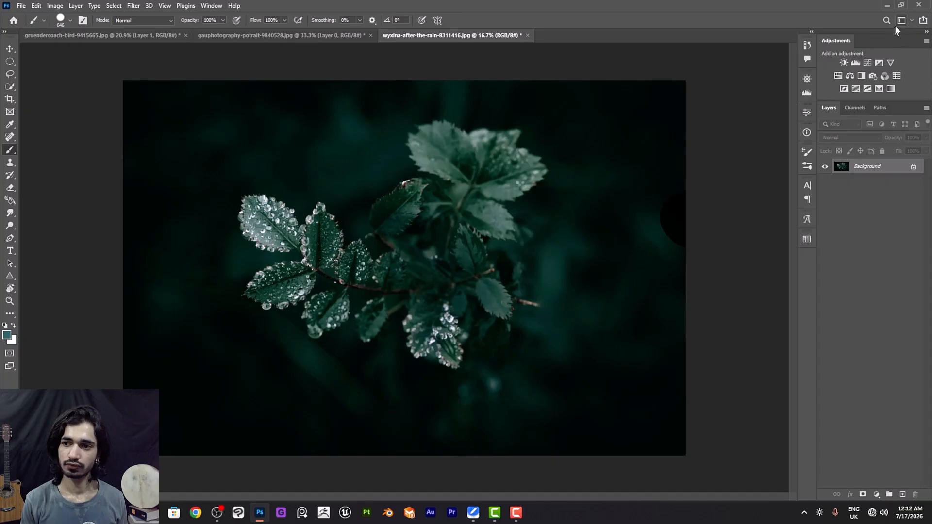
pyautogui.click(912, 22)
pyautogui.click(885, 32)
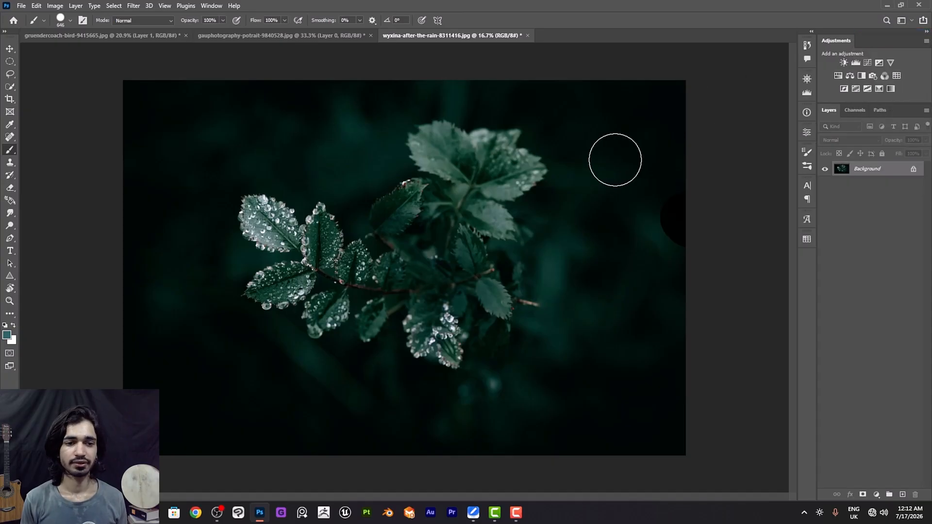